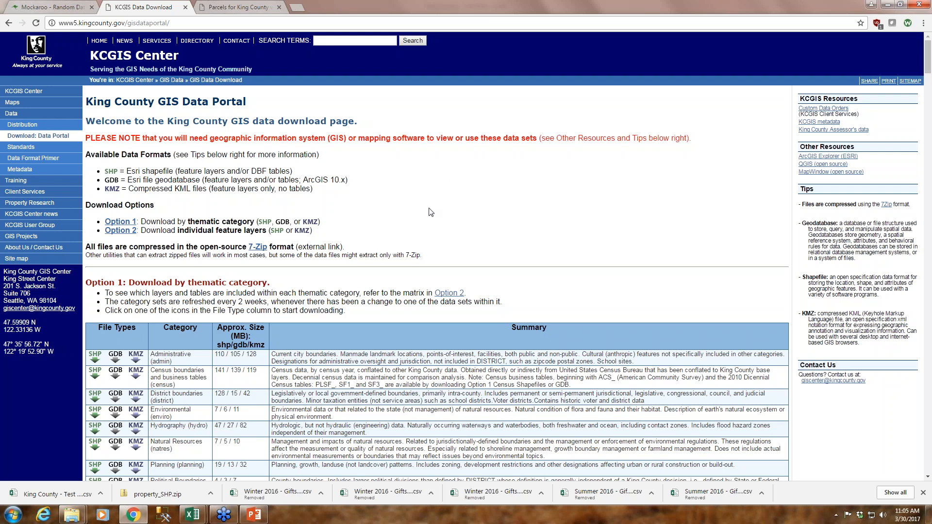
Examine the thematic category downloads on the King County GIS Data Portal, focusing on the Property category's land parcel and tax parcel data
scroll(460, 216, "down", 1)
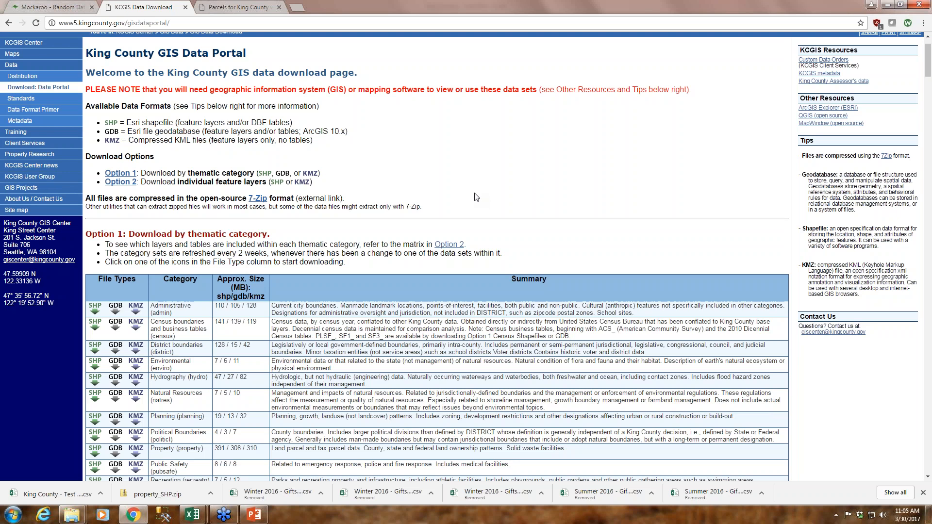
scroll(476, 197, "down", 1)
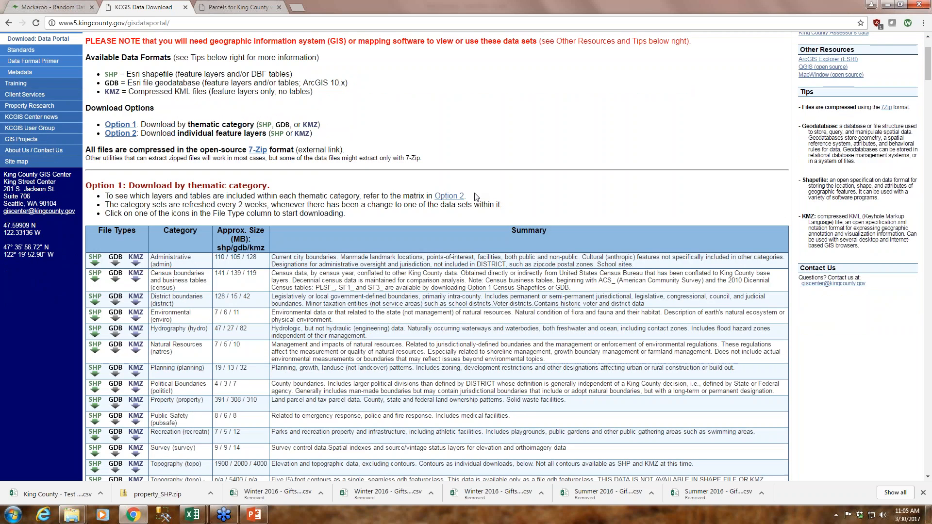
scroll(476, 196, "down", 1)
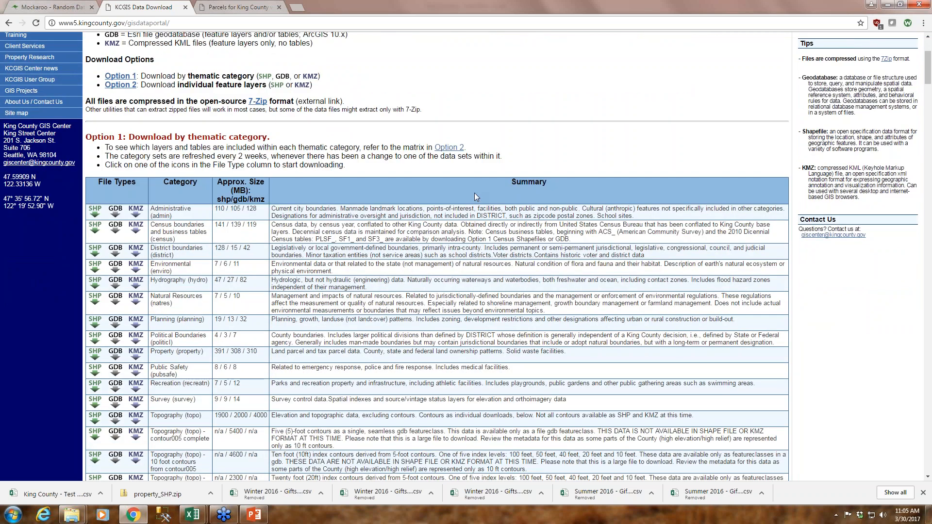
scroll(475, 196, "down", 1)
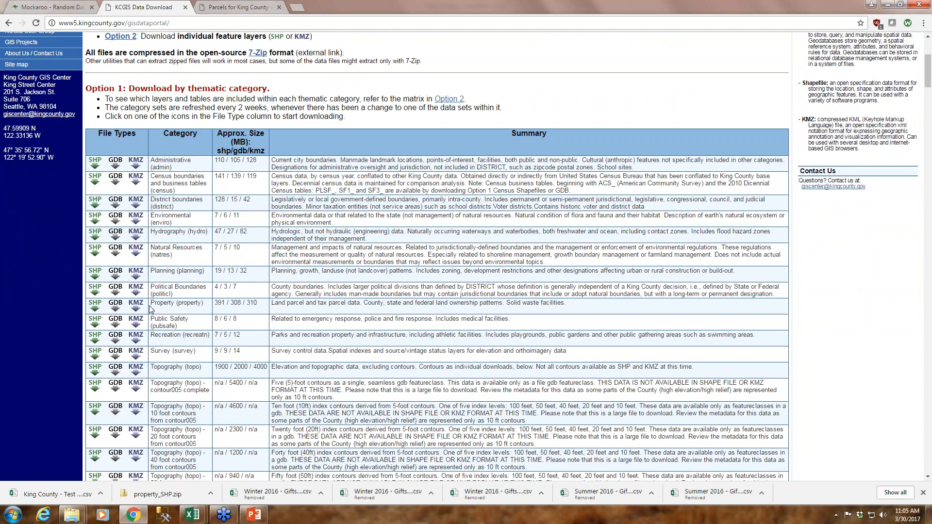
left_click_drag(150, 304, 205, 304)
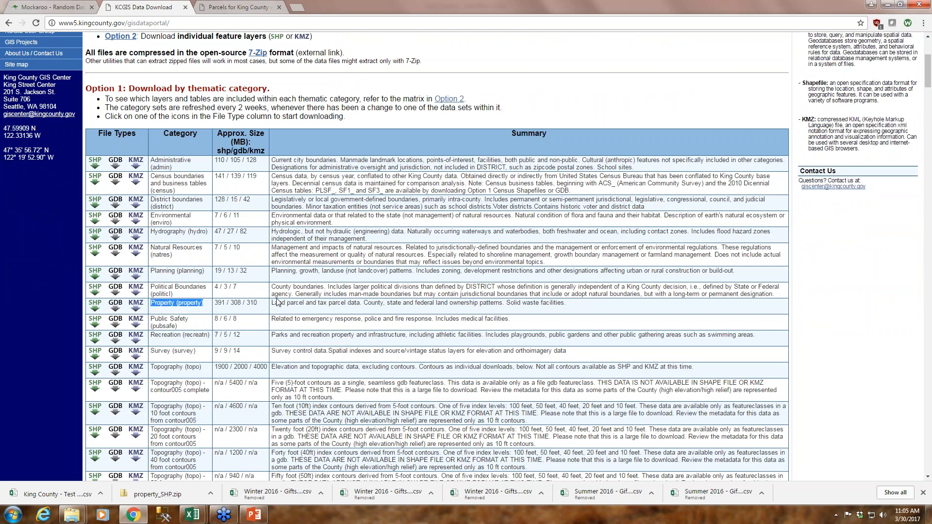
left_click_drag(272, 304, 344, 303)
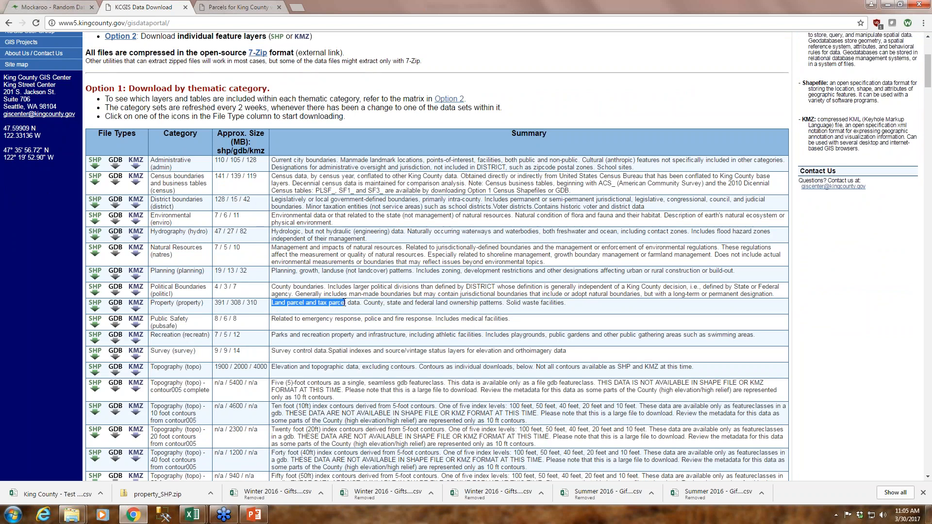
left_click_drag(345, 303, 371, 306)
left_click(371, 306)
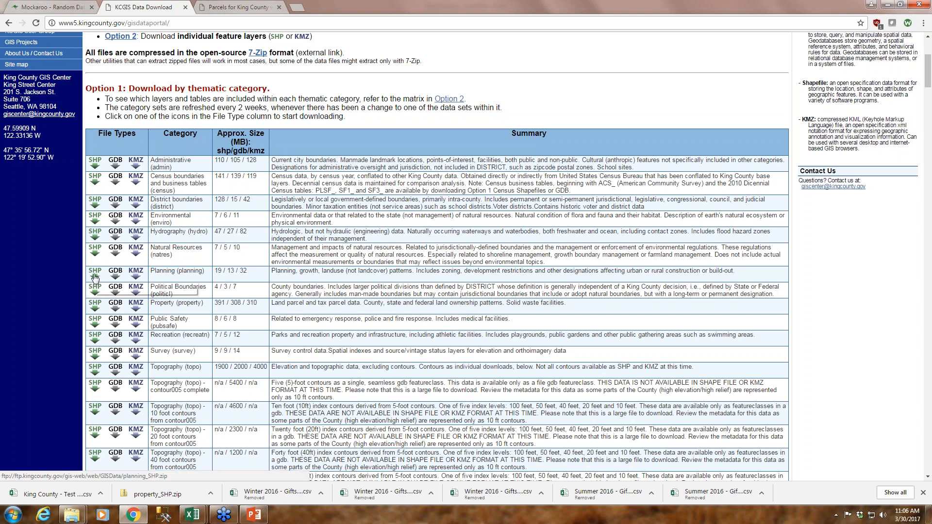
scroll(253, 330, "up", 4)
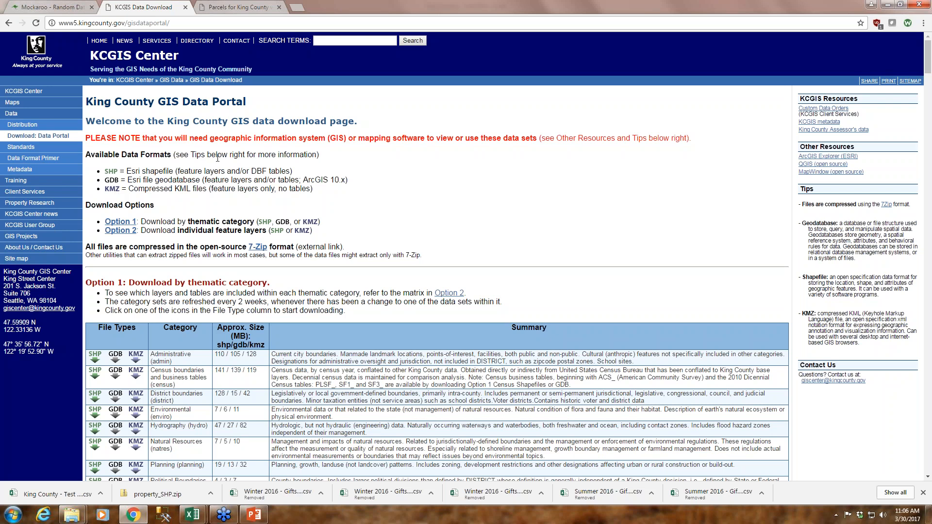
scroll(239, 192, "down", 1)
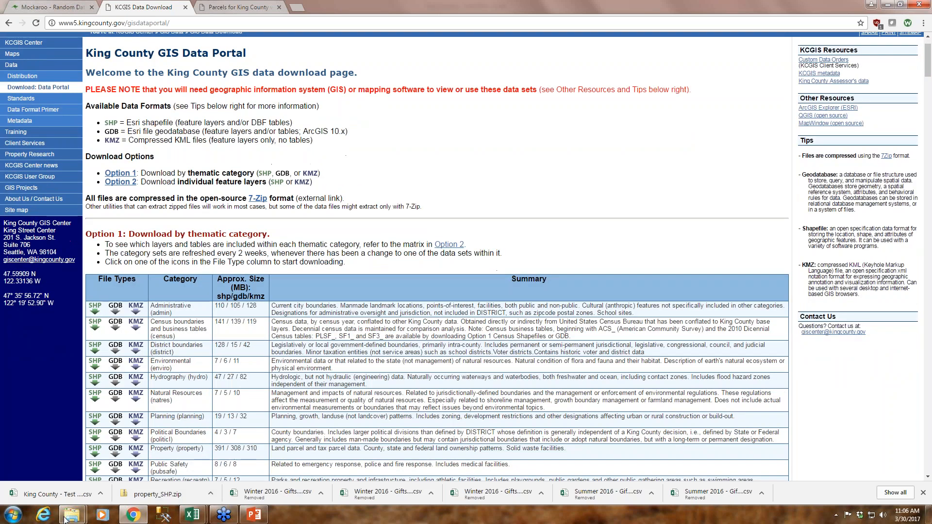
Switch to Windows Explorer and select the zipped property_SHP file in the Downloads folder
mouse_move(71, 516)
left_click(54, 484)
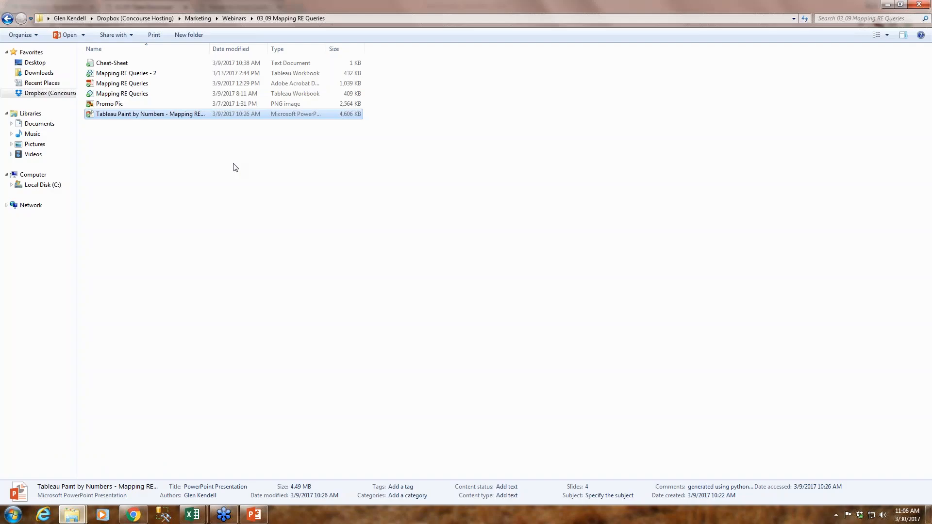
left_click(35, 74)
left_click(125, 73)
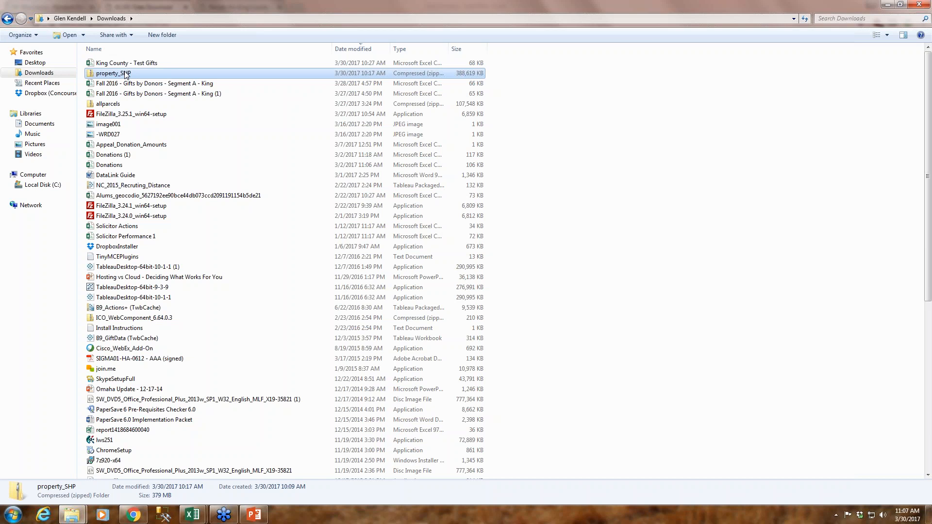
Open Marketing, Webinars, 03_30_Prospecting Major Donors, property_SHP, property in the Dropbox folder and look through the extracted files
left_click(58, 93)
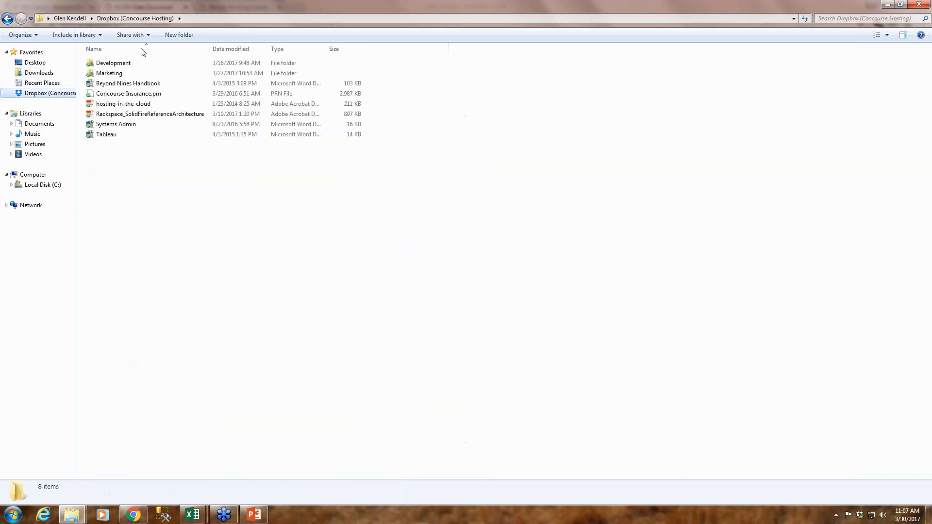
double_click(124, 73)
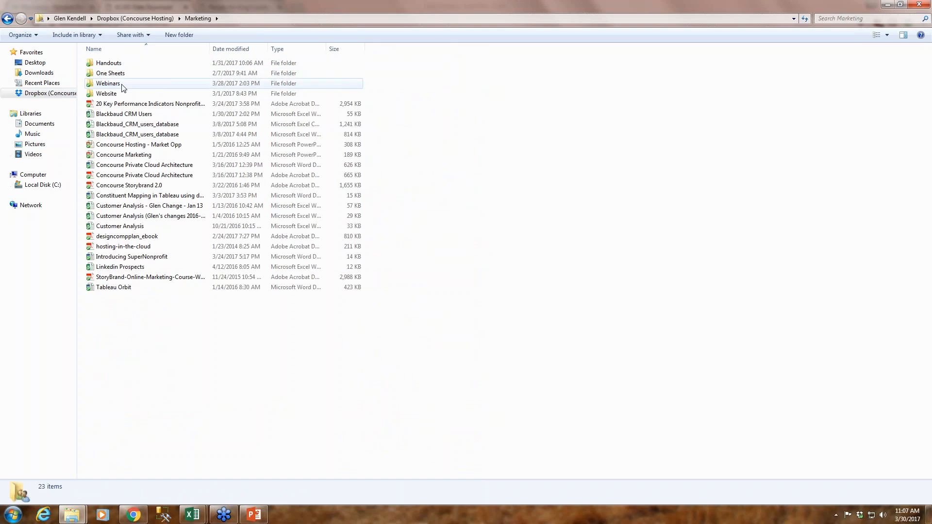
double_click(122, 85)
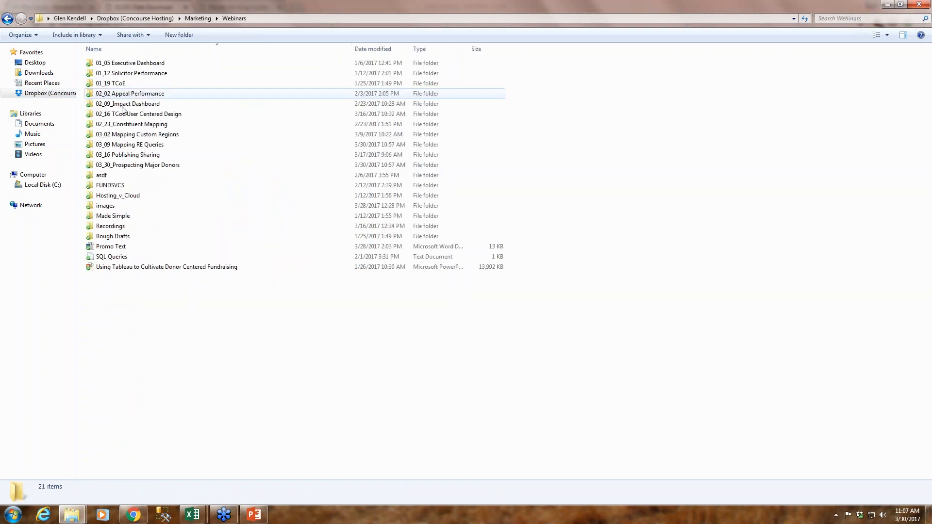
double_click(134, 169)
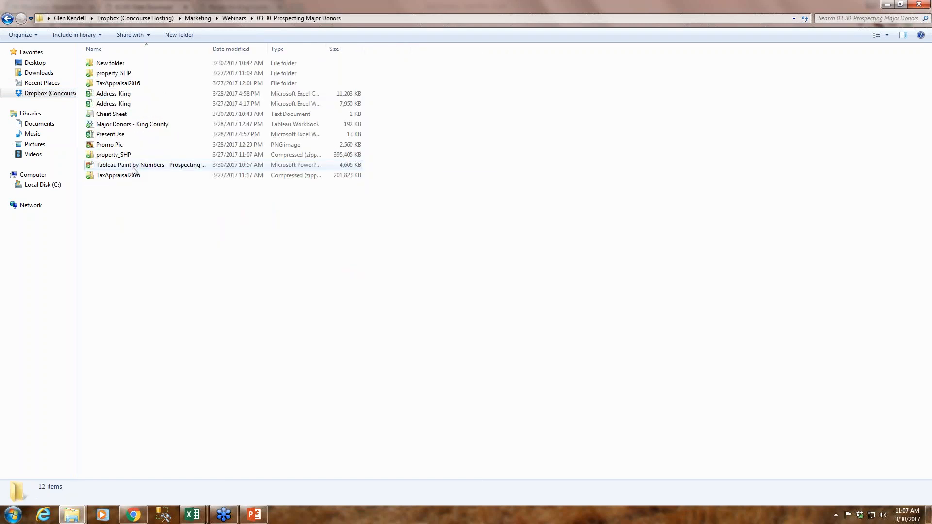
double_click(135, 76)
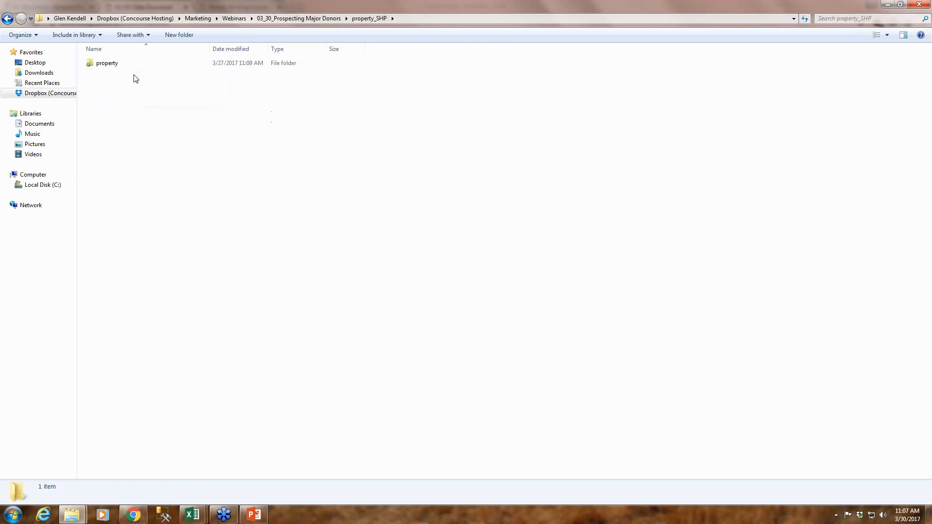
double_click(119, 67)
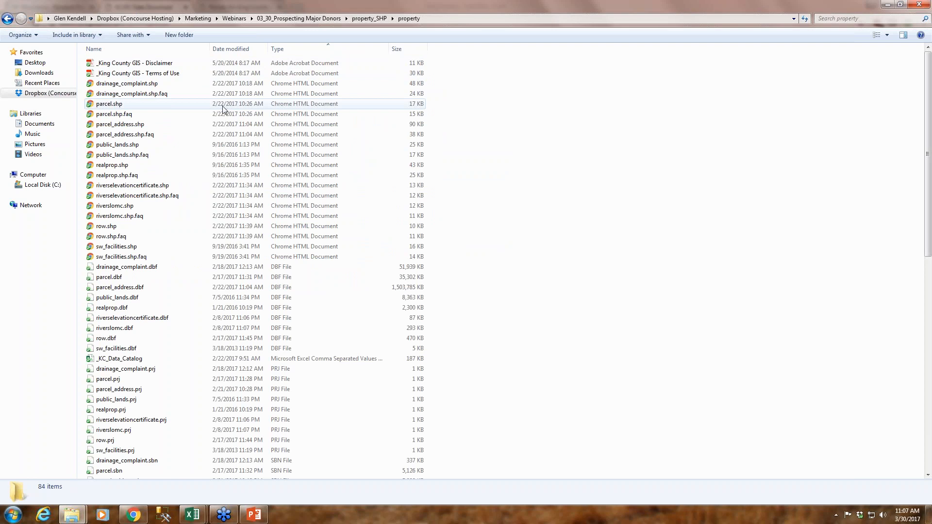
scroll(253, 226, "down", 6)
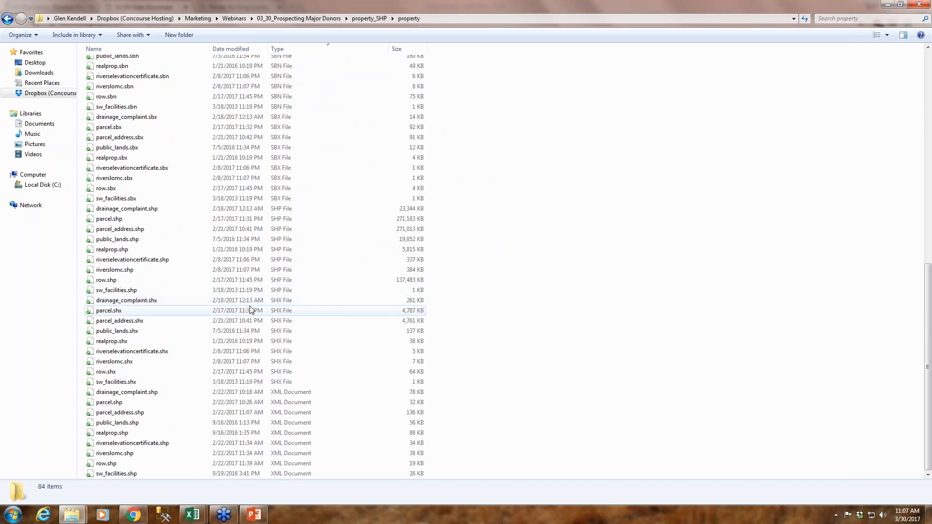
scroll(250, 309, "up", 12)
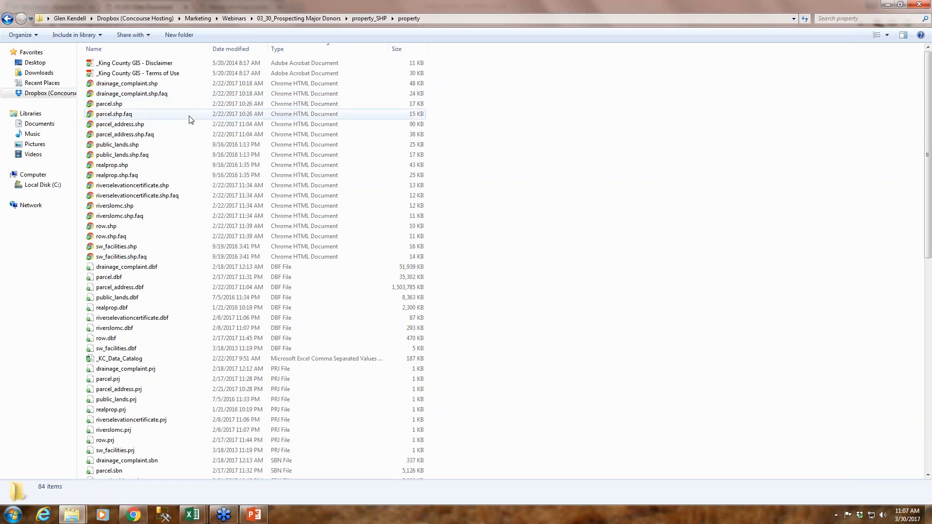
Open the _King County GIS - Terms of Use PDF, review its data usage terms and close it
double_click(167, 73)
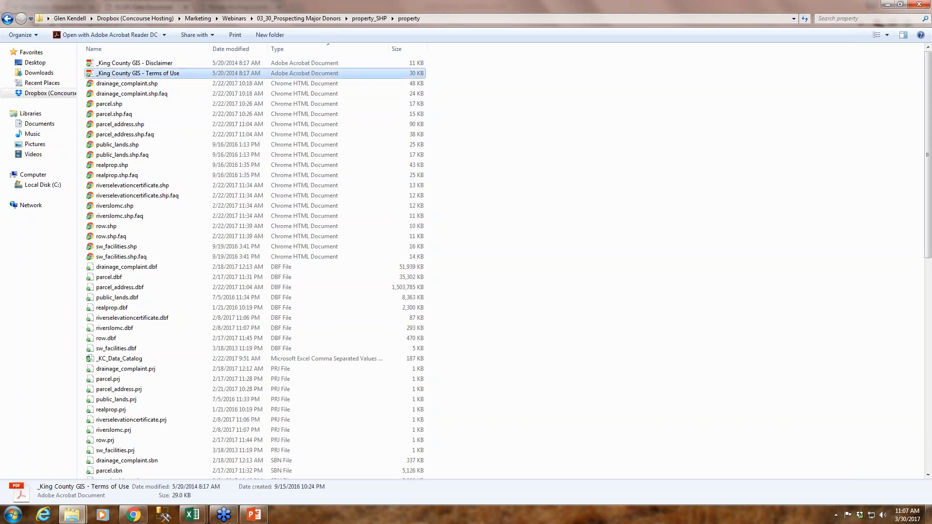
scroll(450, 370, "down", 3)
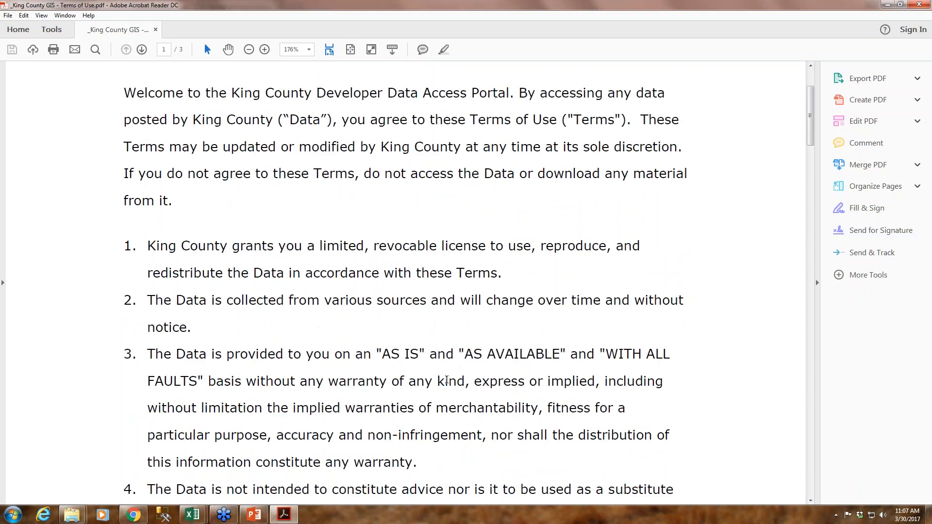
scroll(447, 381, "down", 8)
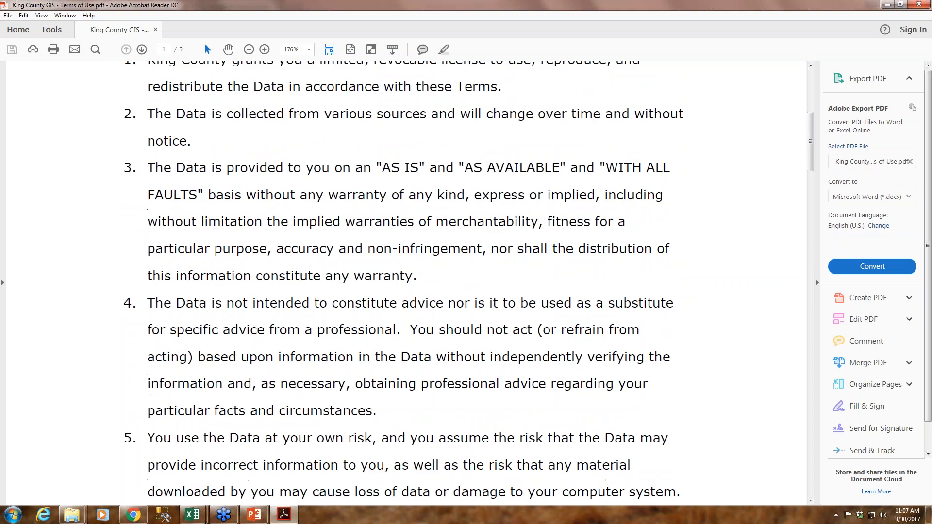
scroll(406, 282, "down", 4)
scroll(406, 282, "down", 2)
scroll(406, 281, "down", 10)
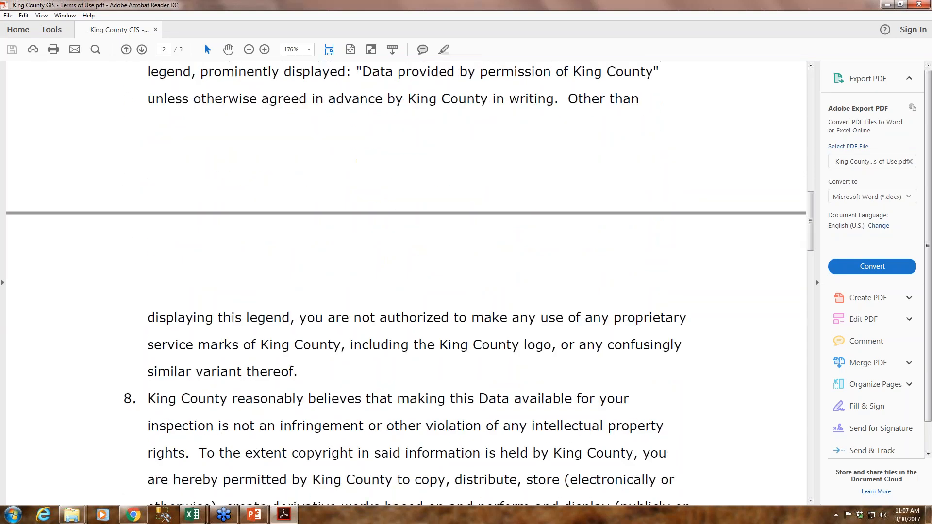
scroll(406, 282, "down", 8)
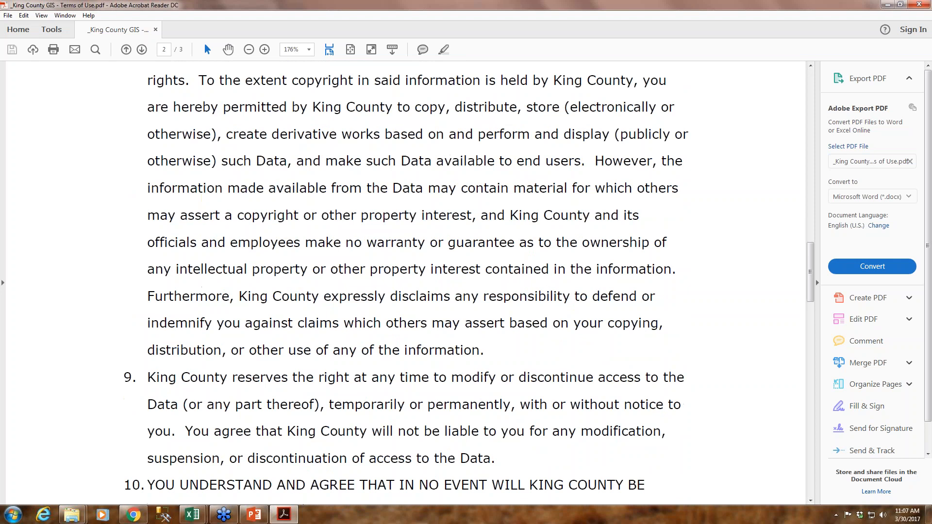
scroll(406, 282, "up", 20)
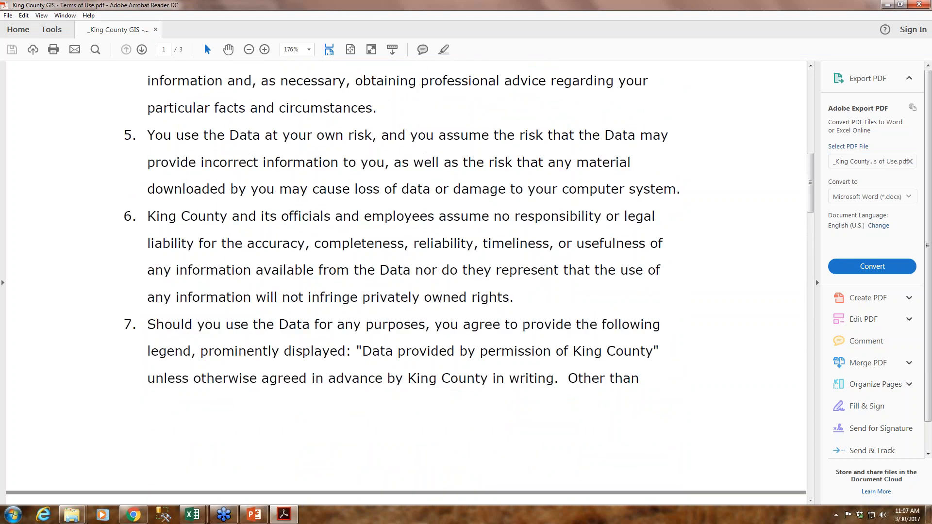
left_click(927, 5)
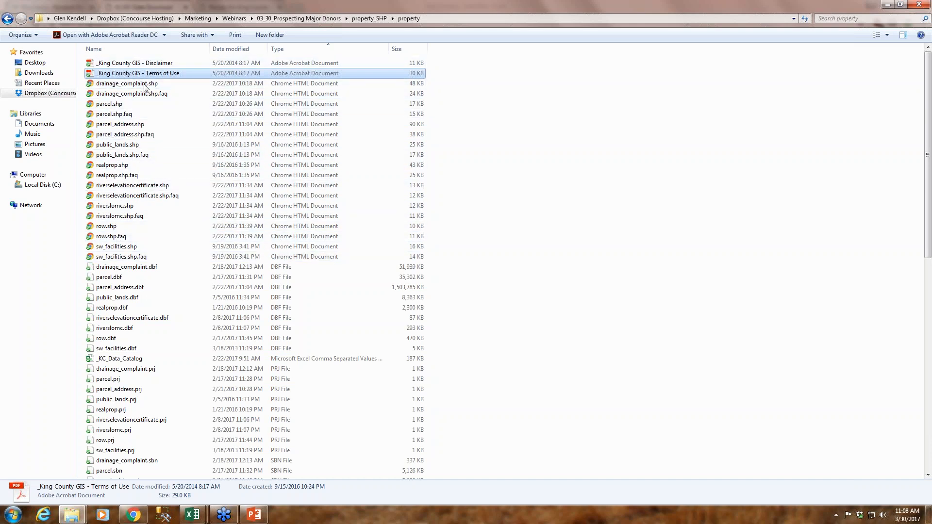
Open parcel_address.shp.faq and examine the descriptions of the parcel identifier, address and ZIP code fields
double_click(149, 137)
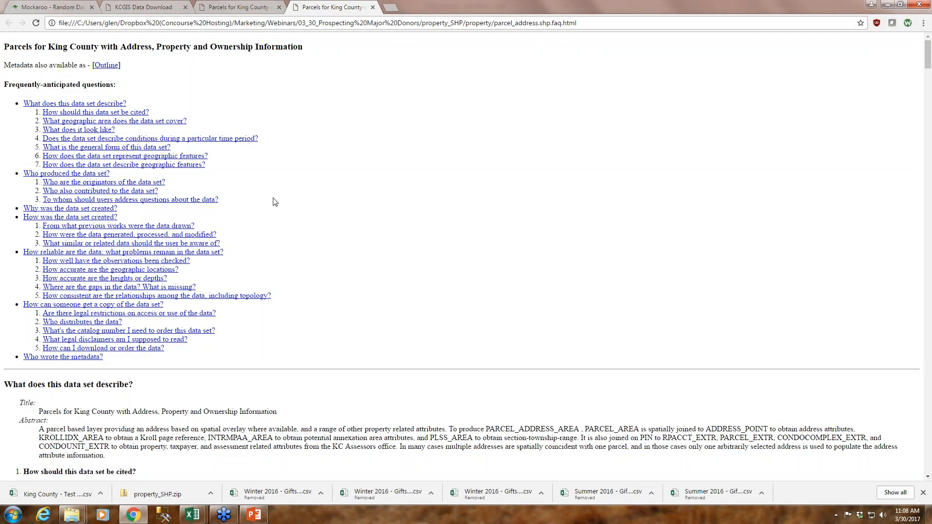
scroll(279, 202, "down", 5)
scroll(462, 257, "down", 11)
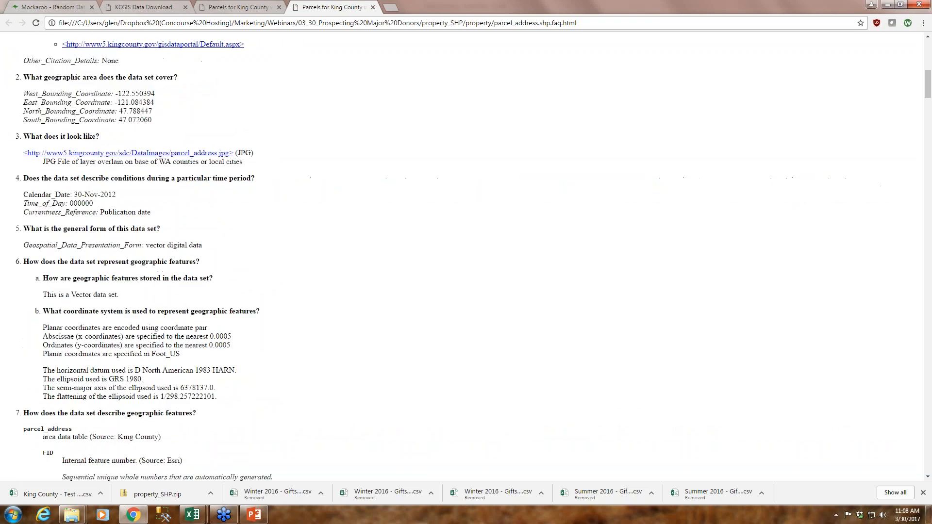
scroll(462, 257, "down", 3)
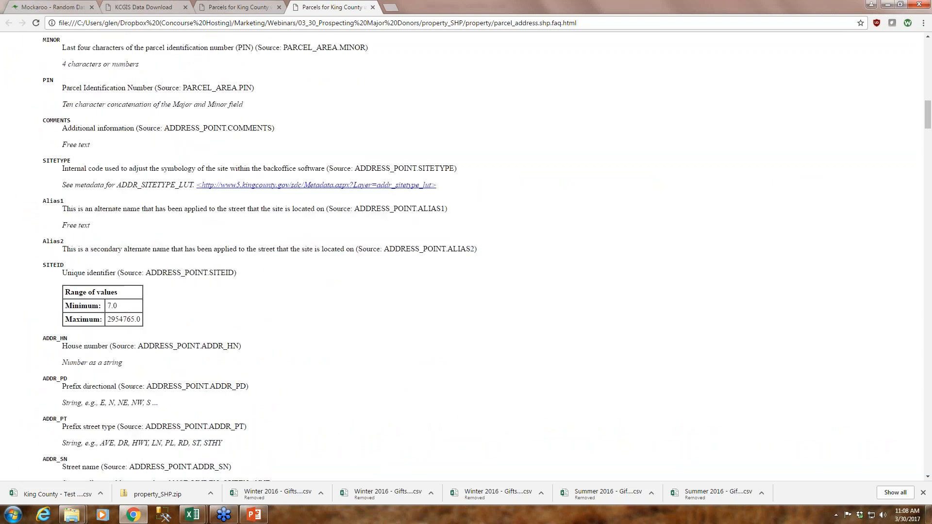
scroll(462, 256, "down", 3)
scroll(462, 257, "down", 1)
scroll(462, 257, "down", 5)
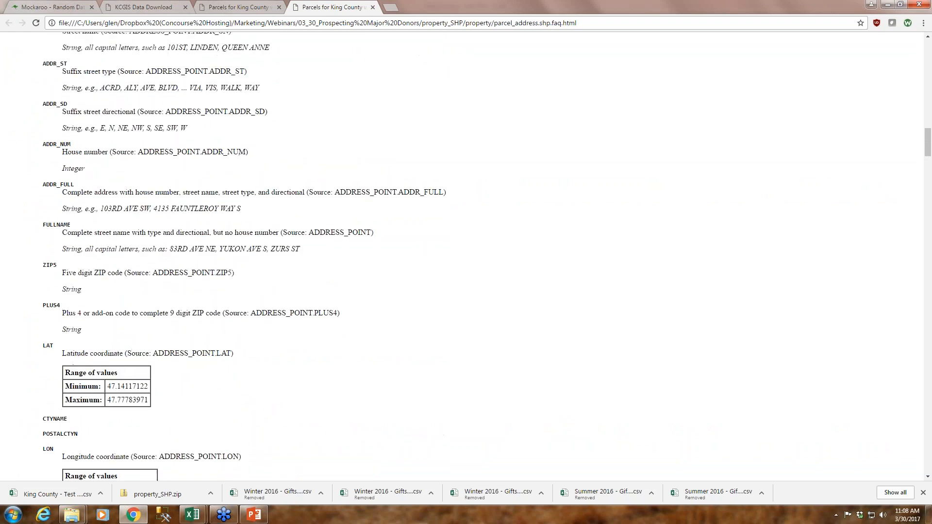
scroll(461, 257, "down", 3)
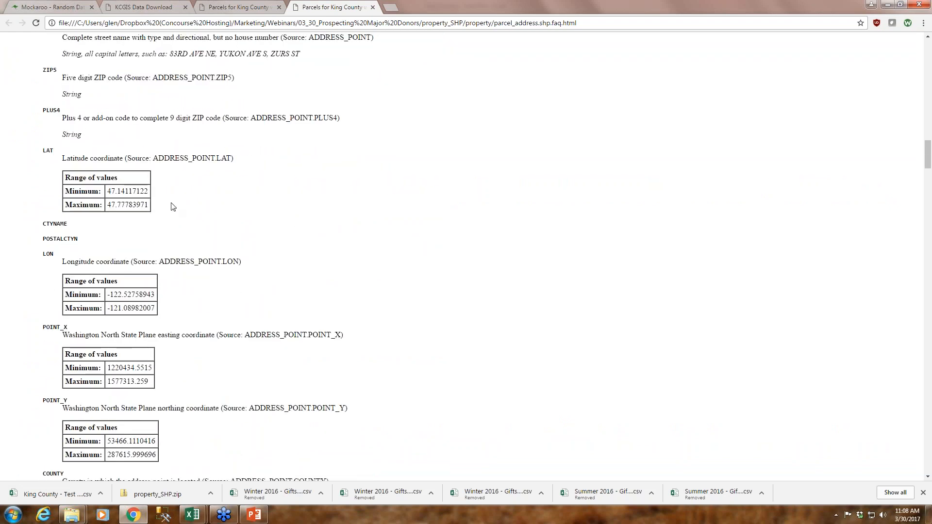
Examine the coordinate, COUNTY and KROLL field descriptions and the JURIS jurisdiction codes in the parcel address metadata
scroll(167, 292, "down", 3)
scroll(169, 294, "down", 4)
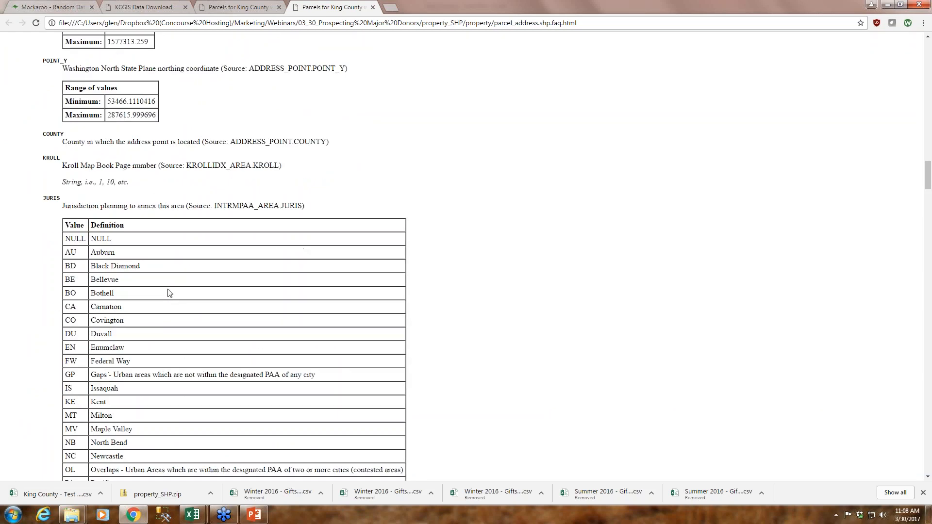
scroll(170, 293, "down", 1)
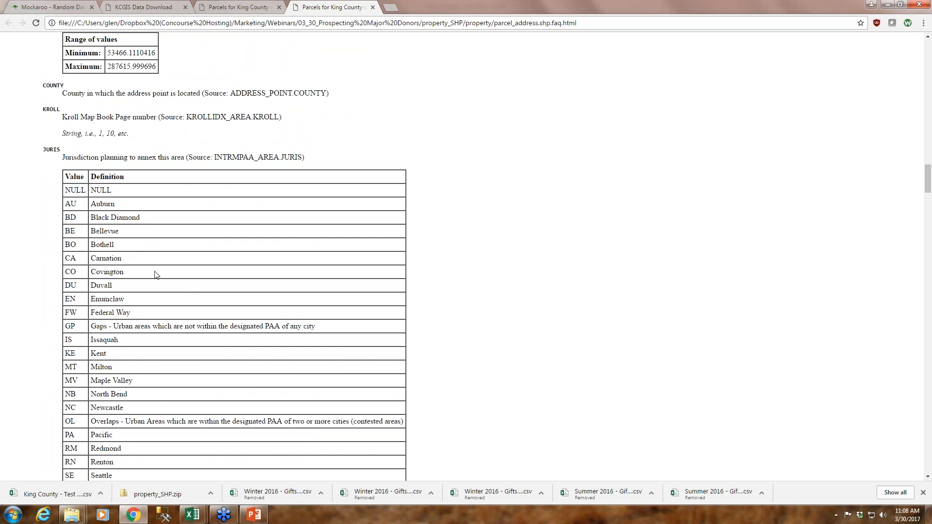
scroll(166, 286, "down", 3)
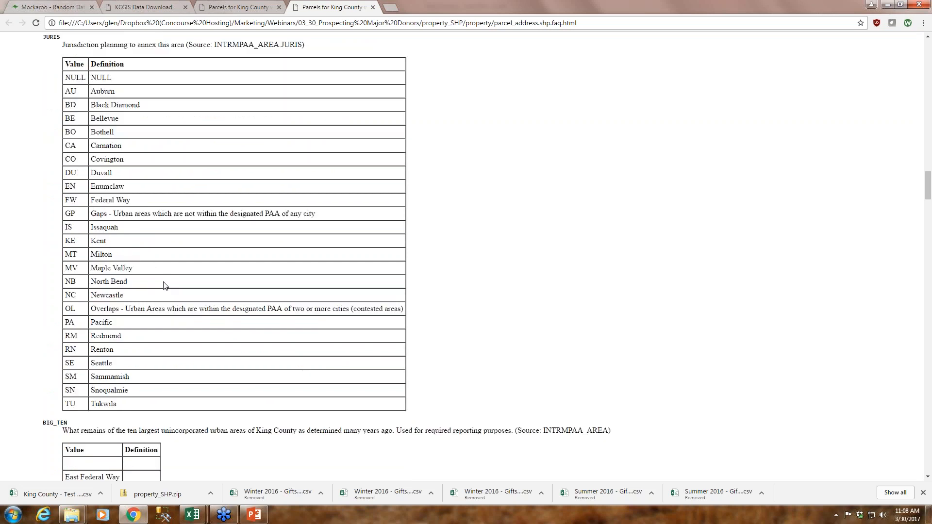
scroll(163, 334, "up", 1)
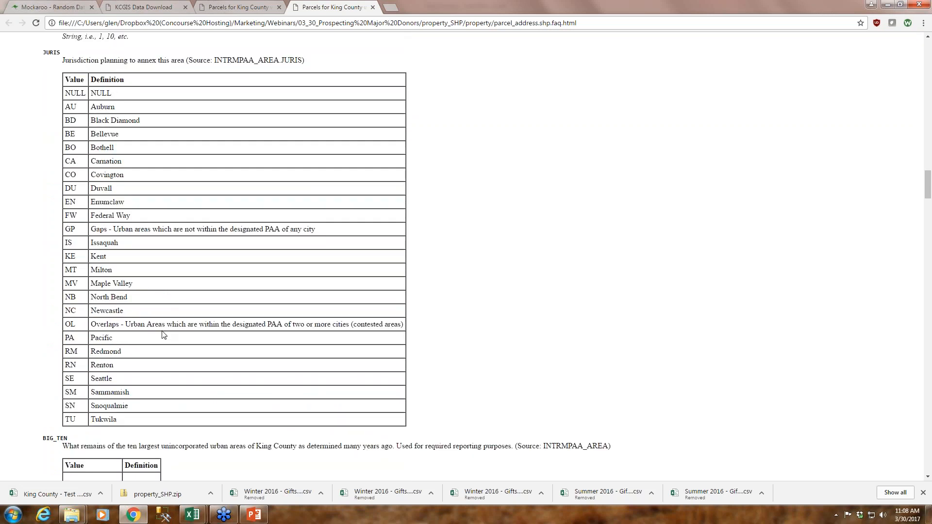
scroll(151, 321, "up", 1)
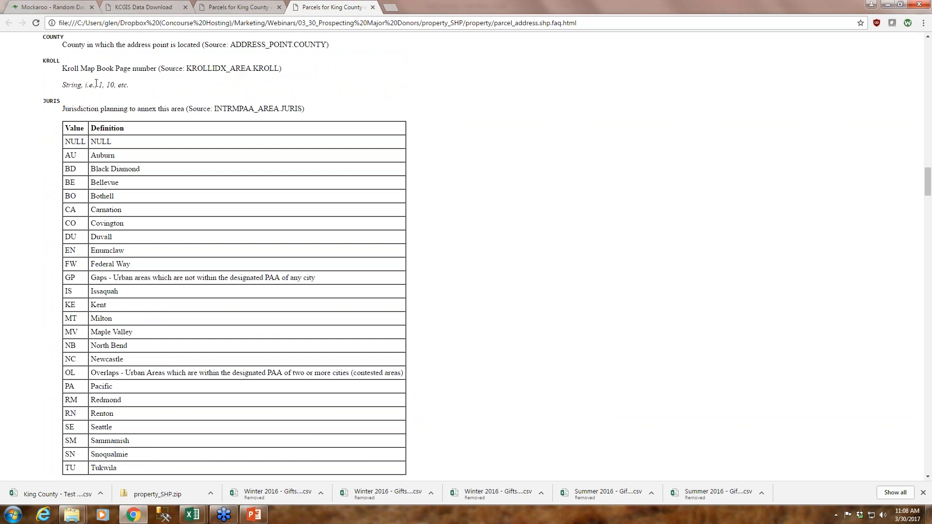
scroll(246, 295, "down", 3)
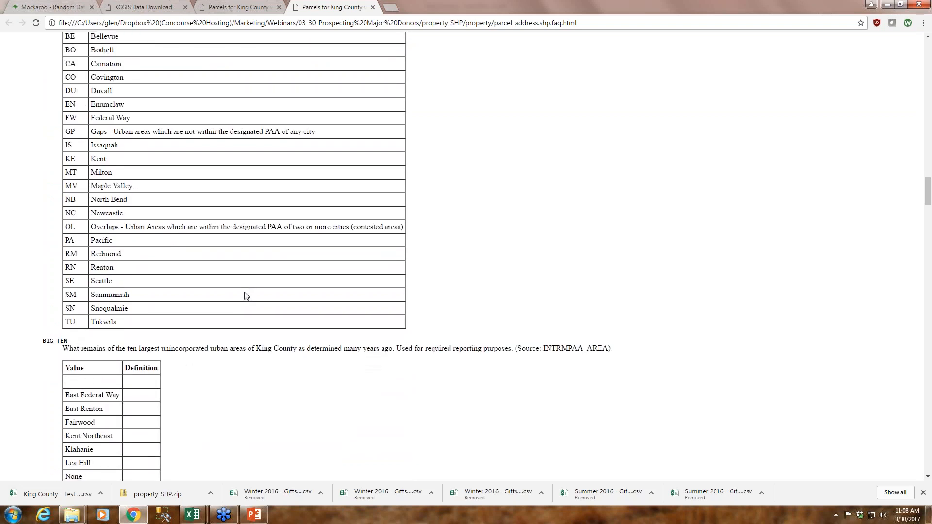
Examine the property name and plat fields and the PRESENTUSE property use codes in the parcel address metadata
scroll(246, 296, "down", 5)
scroll(246, 296, "down", 7)
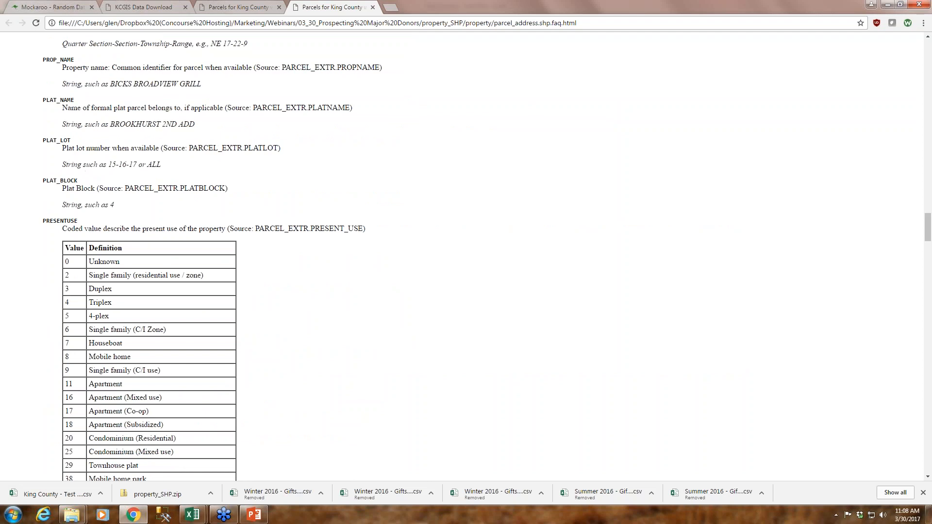
scroll(208, 235, "down", 2)
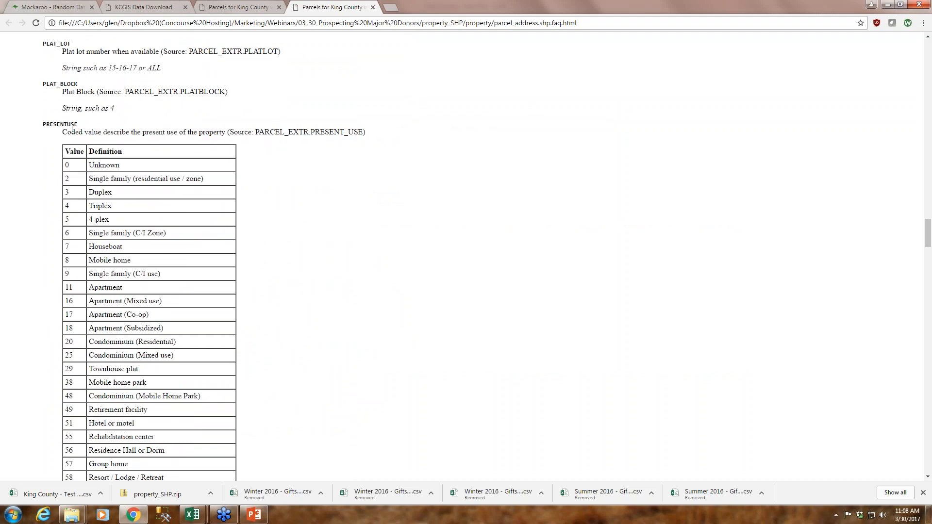
double_click(75, 125)
left_click(75, 125)
scroll(253, 326, "down", 3)
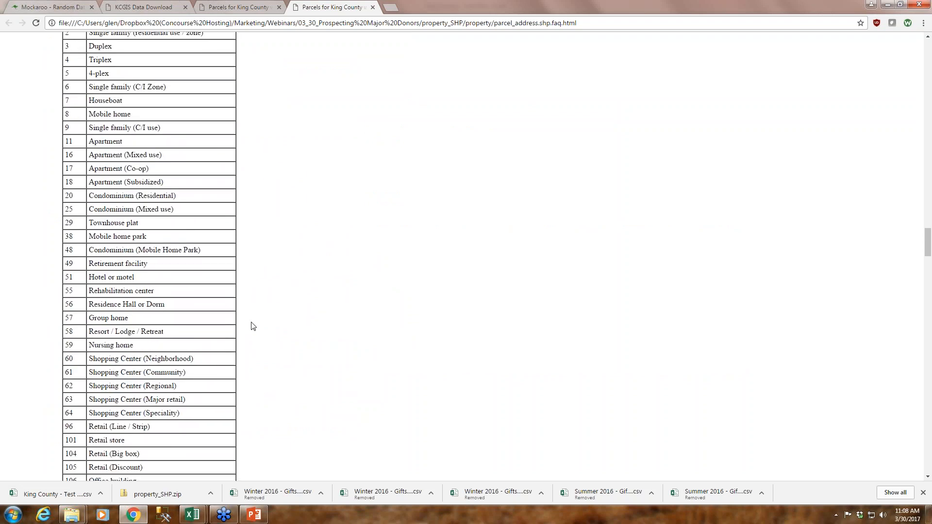
scroll(253, 326, "down", 7)
scroll(150, 452, "down", 6)
scroll(142, 442, "up", 5)
scroll(142, 442, "up", 11)
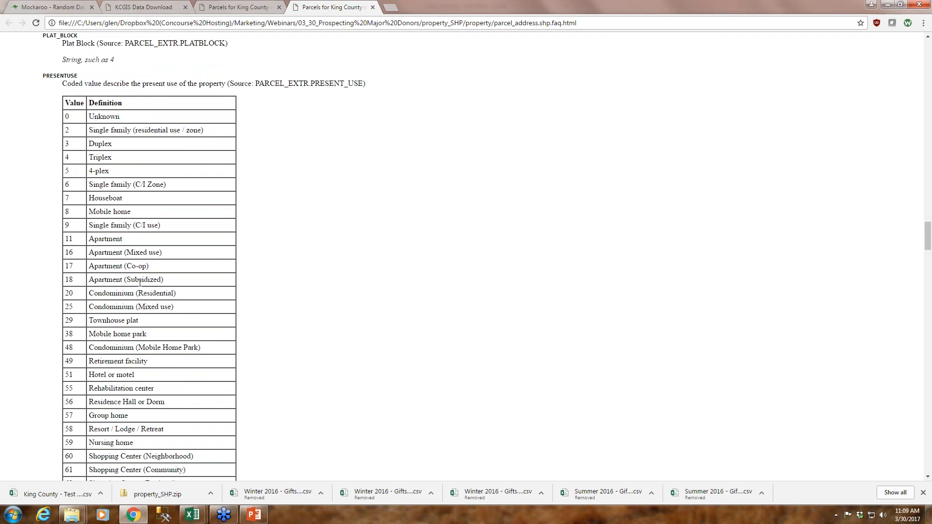
scroll(140, 282, "down", 3)
scroll(140, 281, "down", 5)
scroll(140, 268, "down", 3)
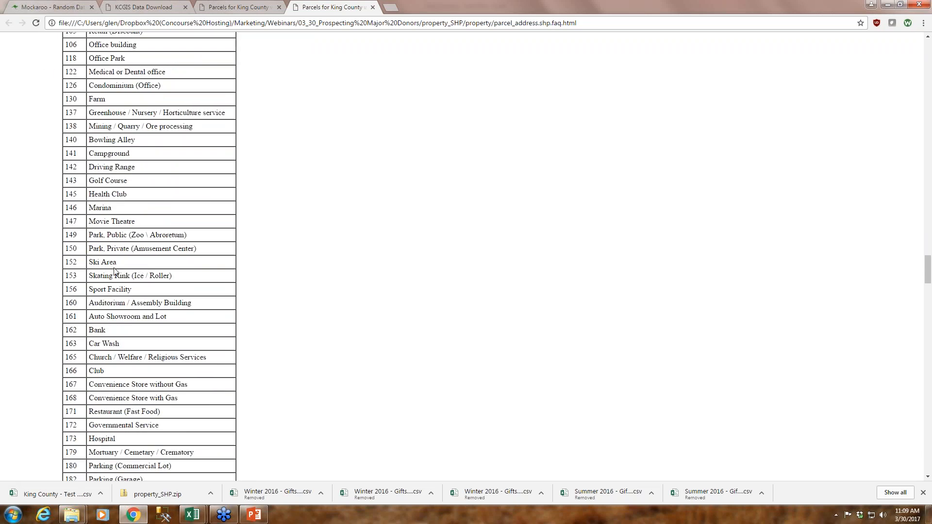
scroll(115, 270, "down", 1)
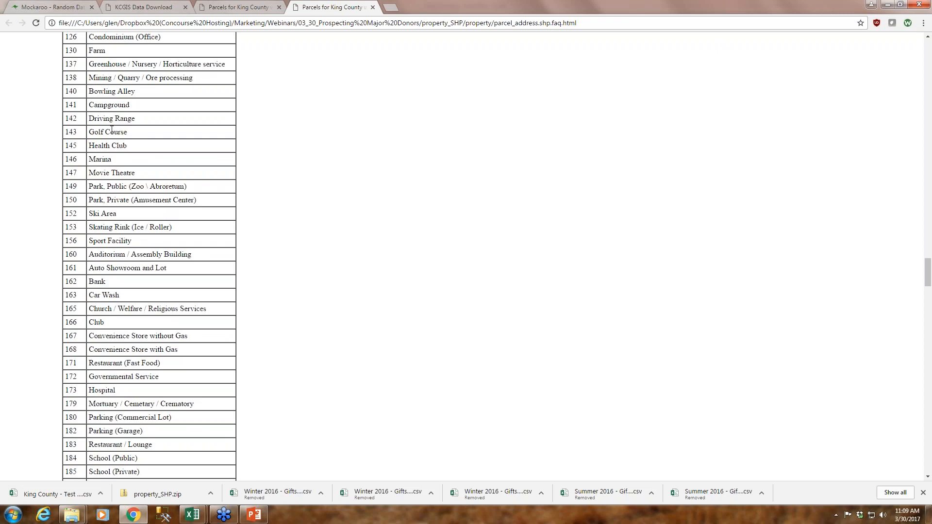
scroll(138, 253, "down", 10)
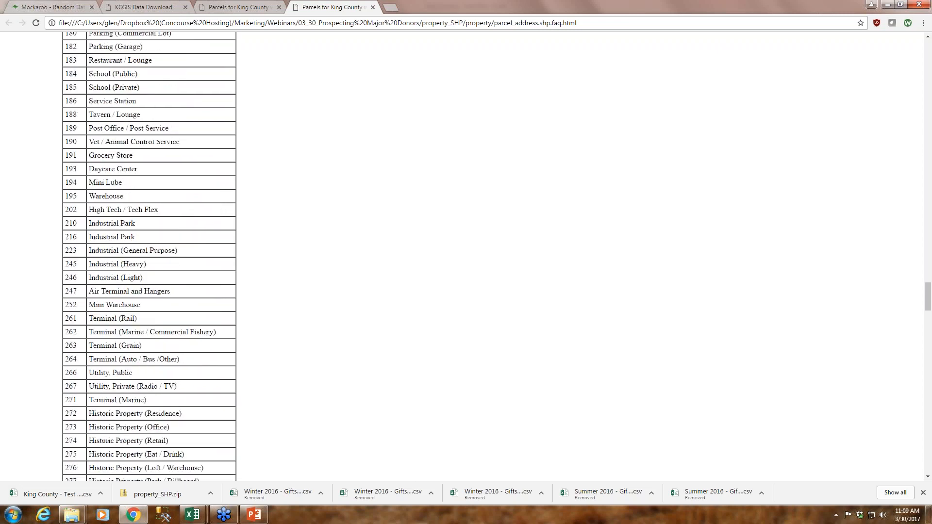
Examine the lot size, levy, appraised and taxable value, and taxpayer field descriptions in the parcel address metadata
scroll(150, 257, "down", 8)
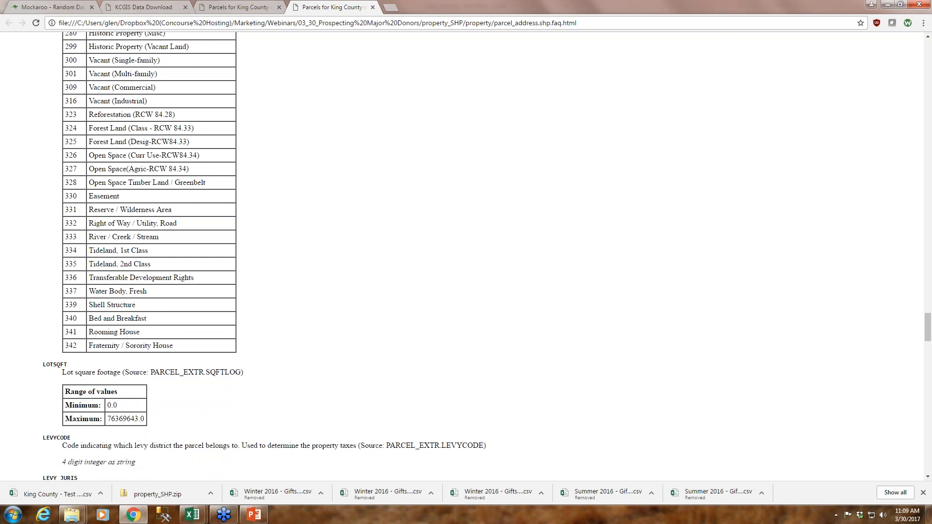
scroll(128, 256, "down", 3)
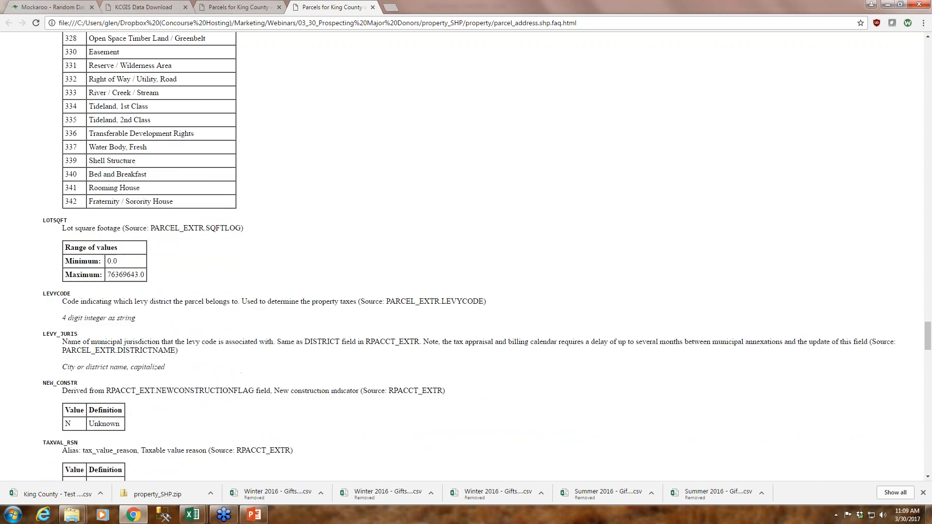
scroll(467, 258, "down", 3)
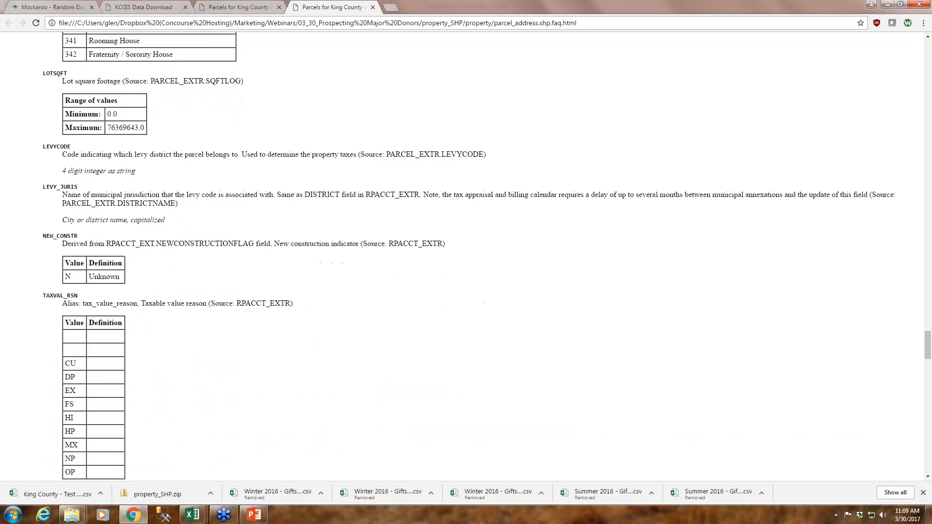
scroll(467, 257, "up", 1)
scroll(150, 231, "down", 2)
scroll(149, 232, "down", 2)
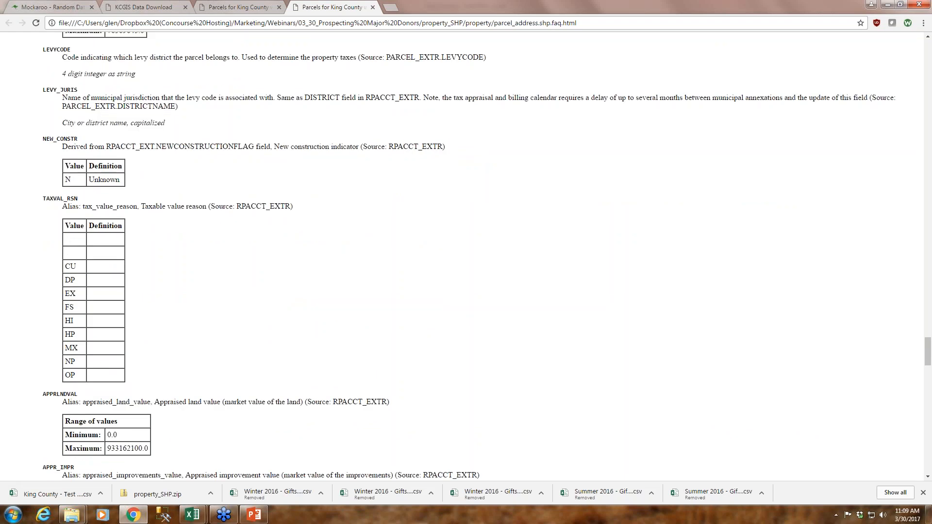
scroll(466, 258, "down", 4)
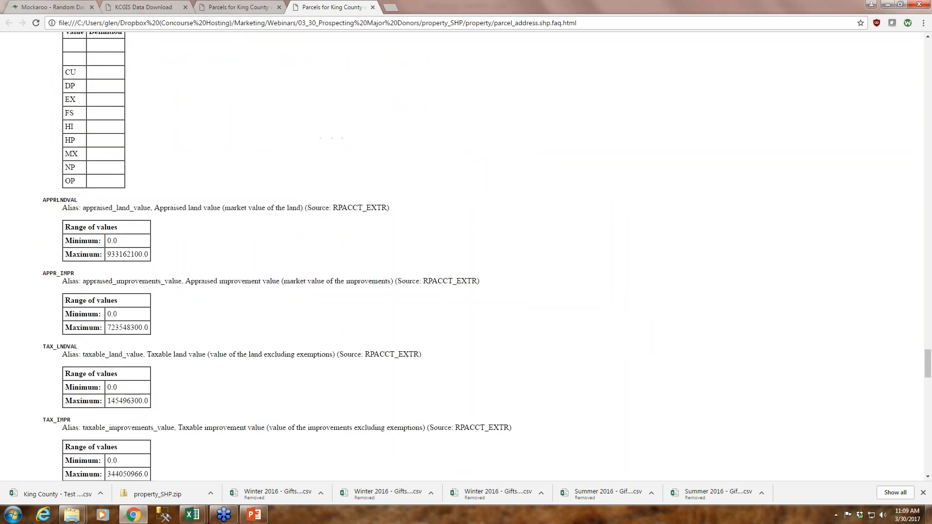
scroll(466, 258, "down", 6)
scroll(181, 305, "down", 1)
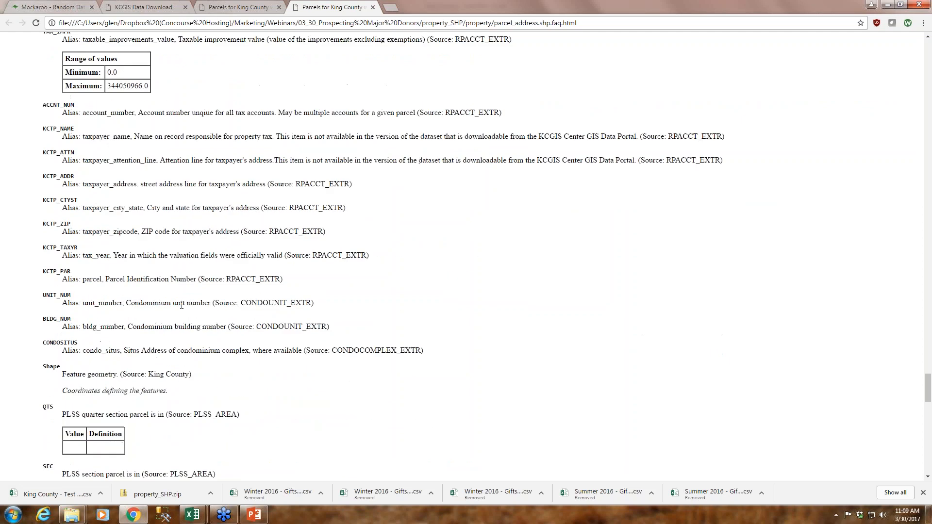
scroll(187, 278, "down", 10)
scroll(188, 281, "up", 20)
scroll(187, 280, "up", 8)
Launch Tableau 10.2
left_click(13, 514)
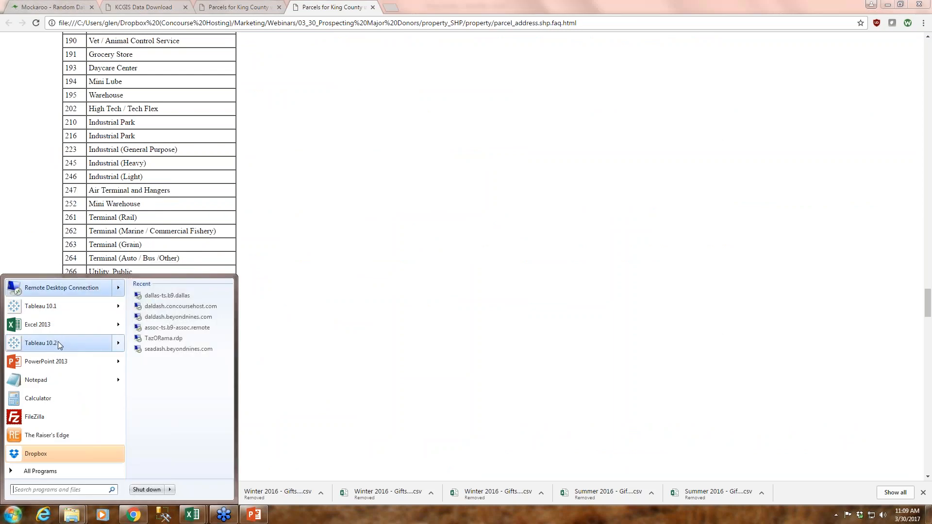
mouse_move(59, 345)
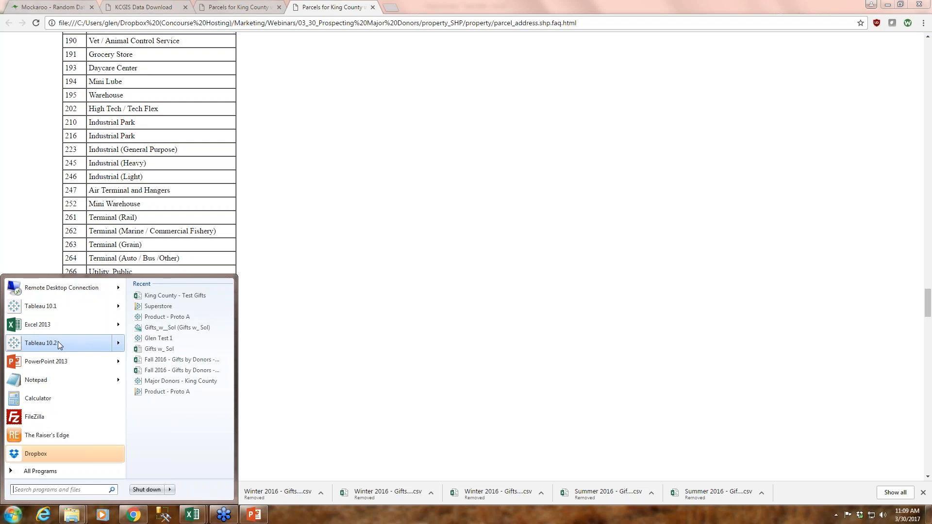
mouse_move(60, 311)
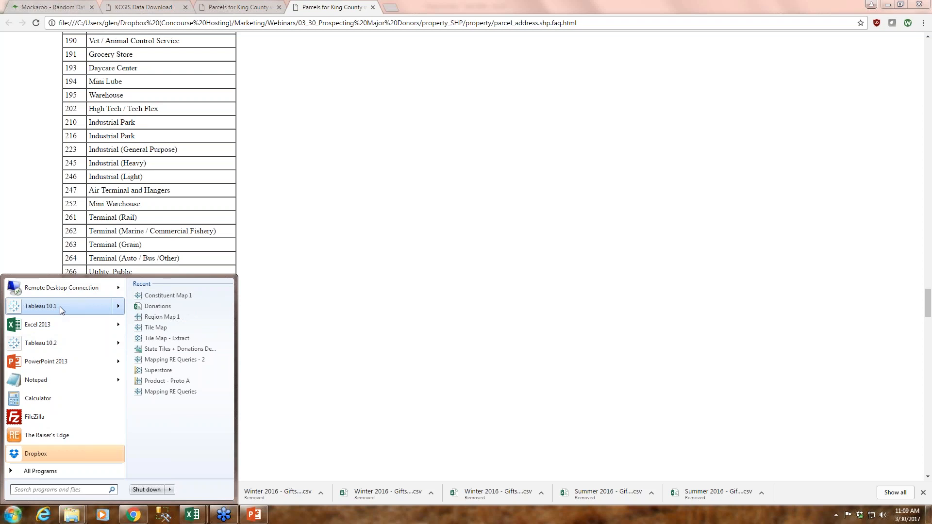
left_click(55, 345)
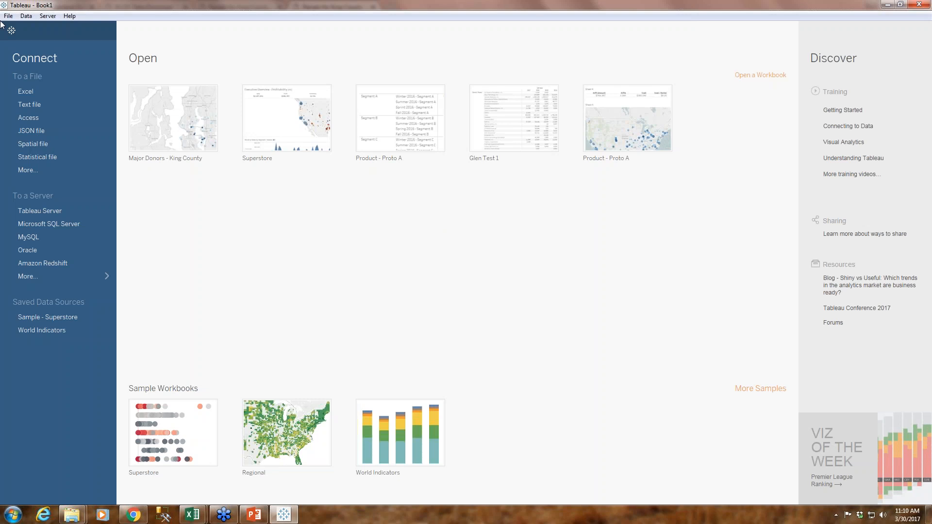
Connect to the spatial file parcel_address.shp in the property subfolder of property_SHP under Downloads
left_click(42, 144)
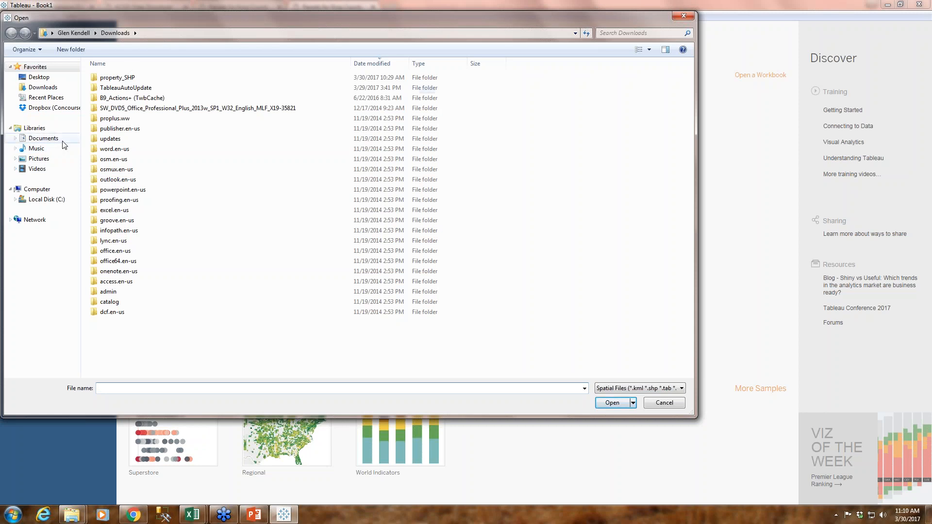
left_click(49, 108)
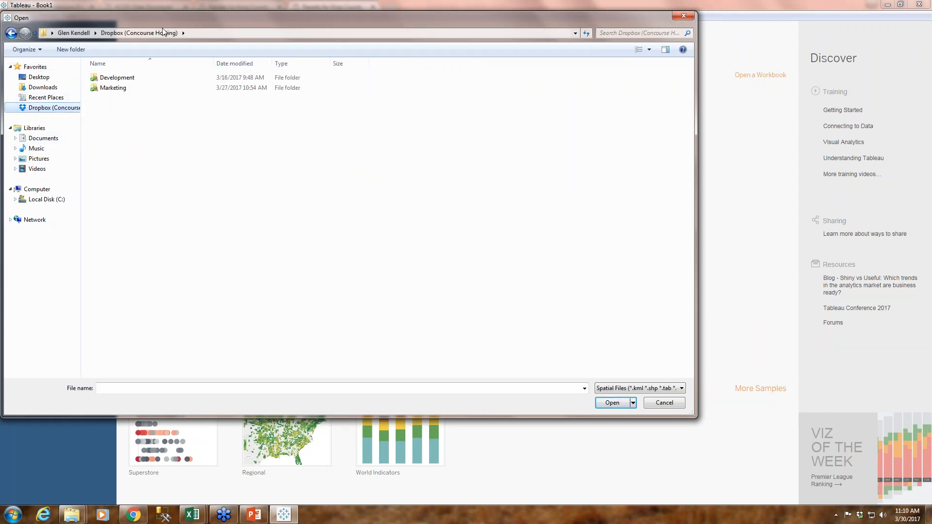
left_click(37, 89)
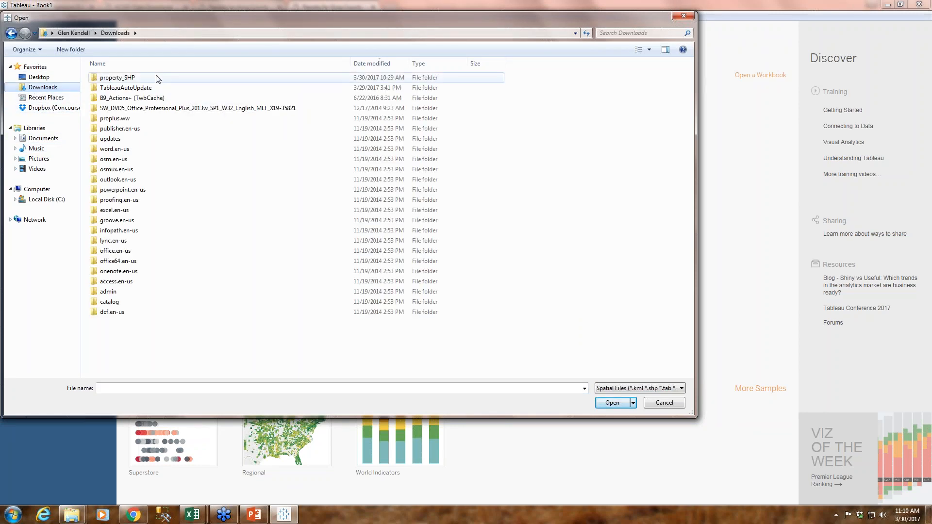
double_click(158, 79)
double_click(156, 78)
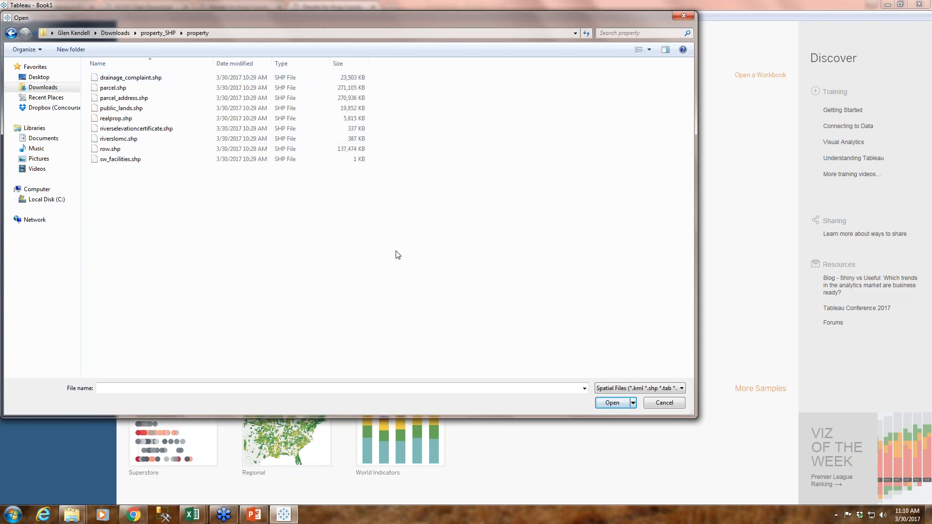
double_click(137, 99)
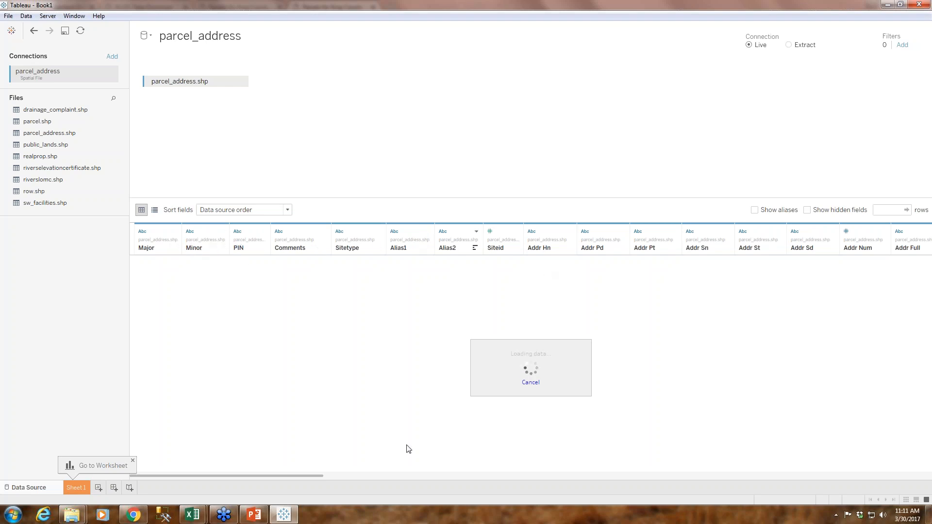
Set the parcel_address data preview to 1000 rows
left_click_drag(302, 476, 314, 477)
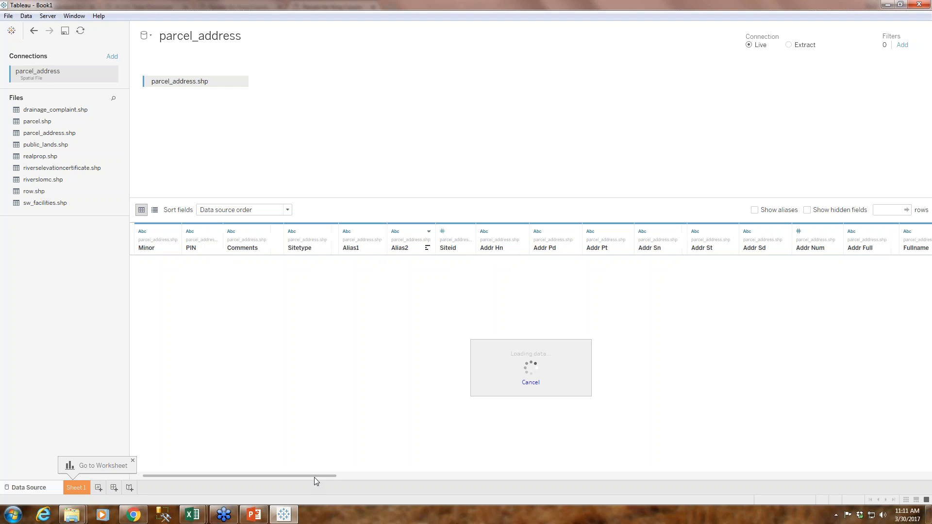
left_click(880, 213)
type("0000")
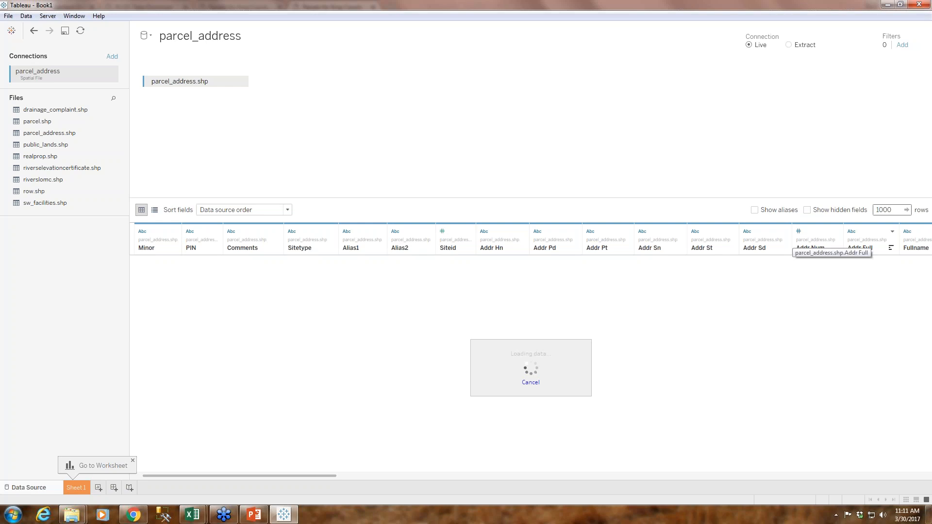
Examine the address, location, property name, lot size and appraised value columns in the parcel_address data preview
key("Return")
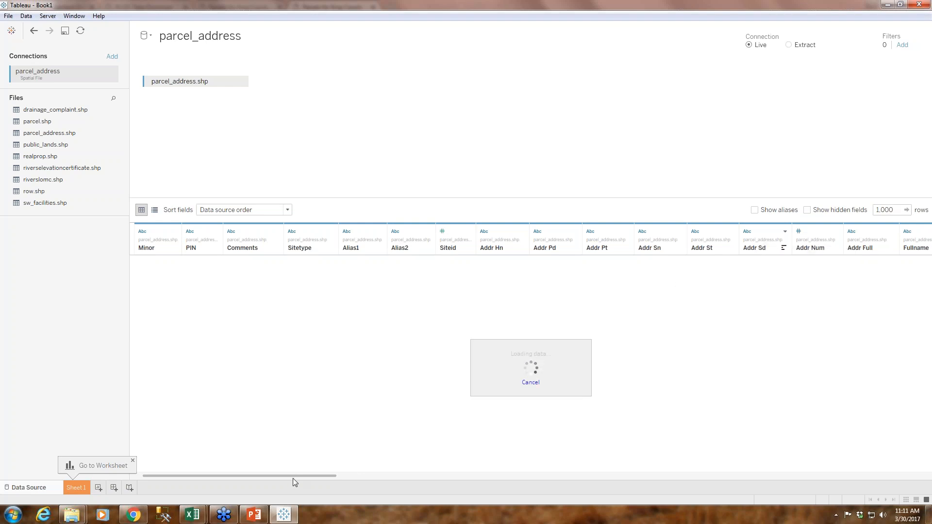
left_click_drag(291, 479, 407, 472)
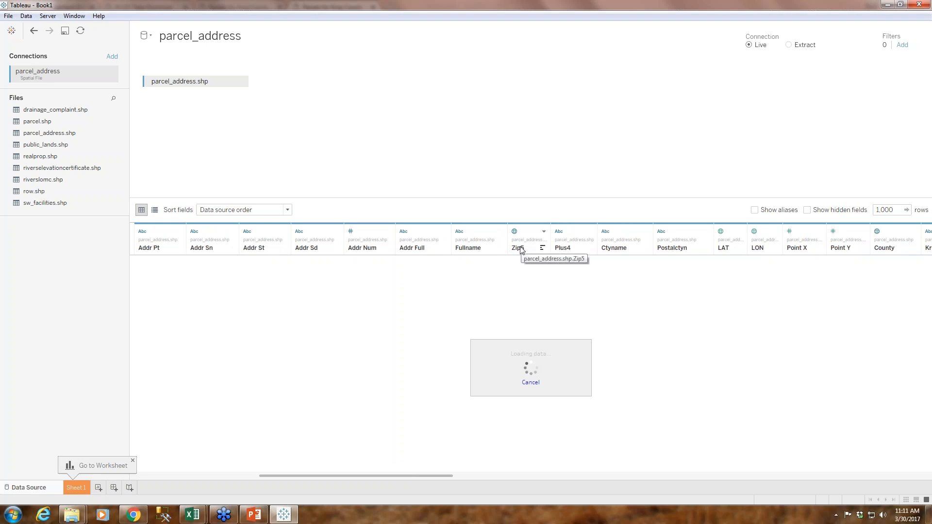
left_click_drag(438, 476, 598, 475)
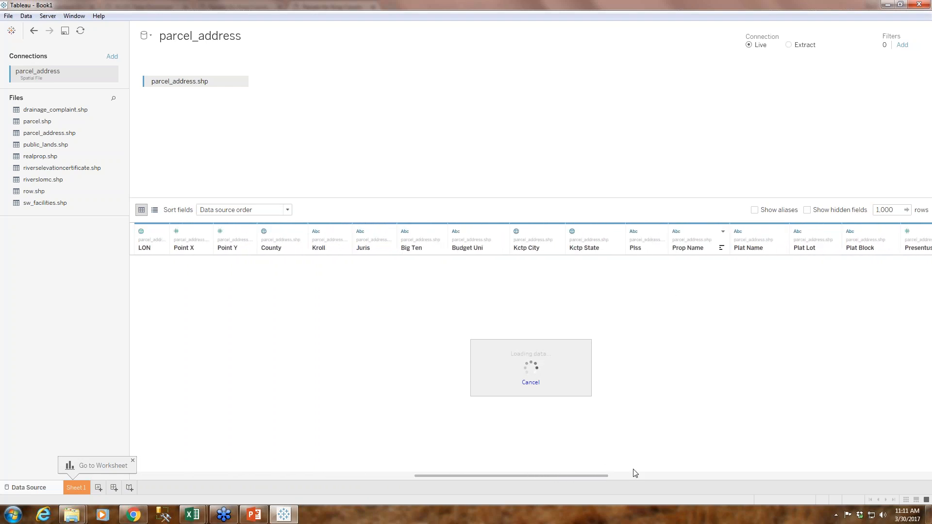
left_click_drag(566, 476, 688, 476)
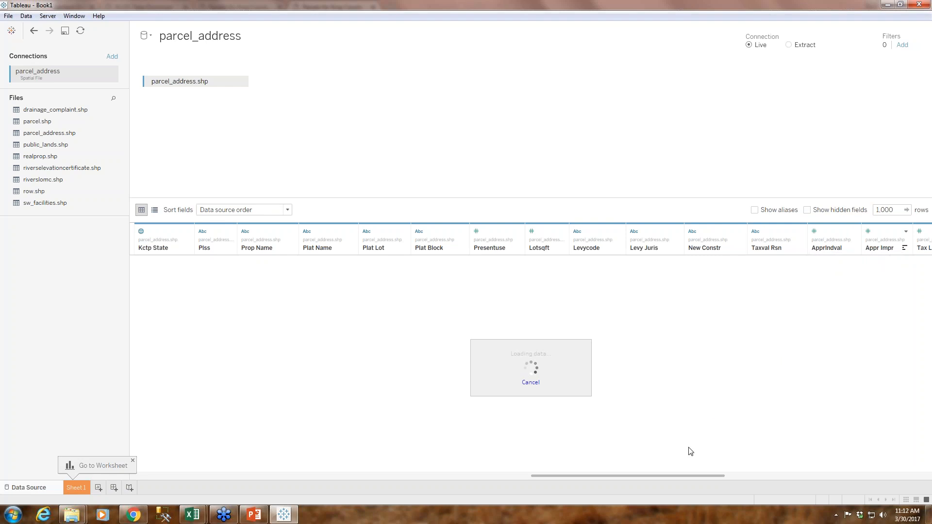
left_click_drag(670, 477, 683, 477)
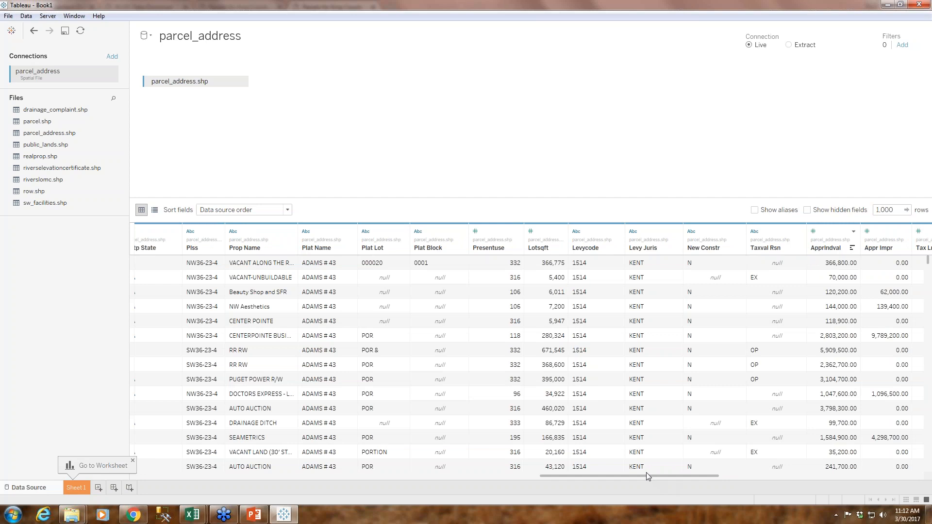
left_click_drag(644, 476, 671, 479)
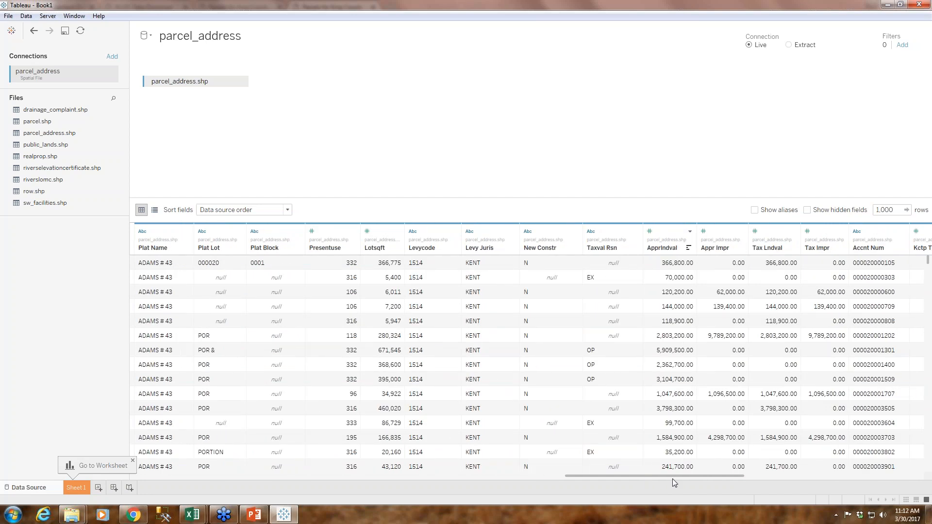
left_click_drag(667, 478, 623, 483)
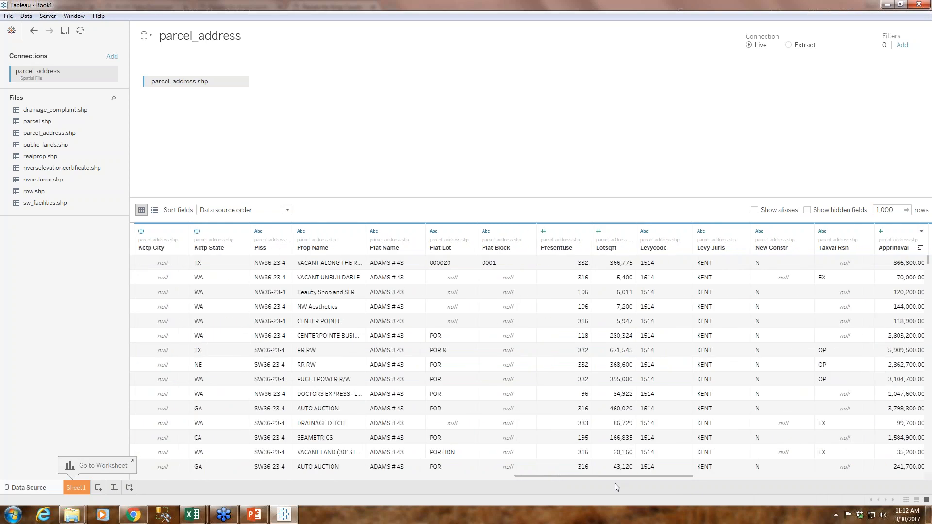
left_click_drag(600, 479, 371, 490)
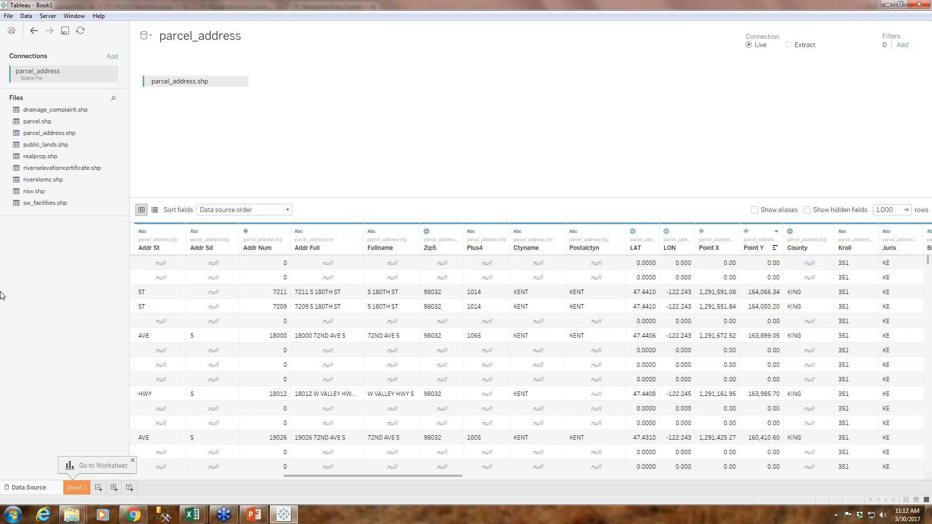
Plot the Geometry measure as a map of the parcels on Sheet 1
left_click(73, 487)
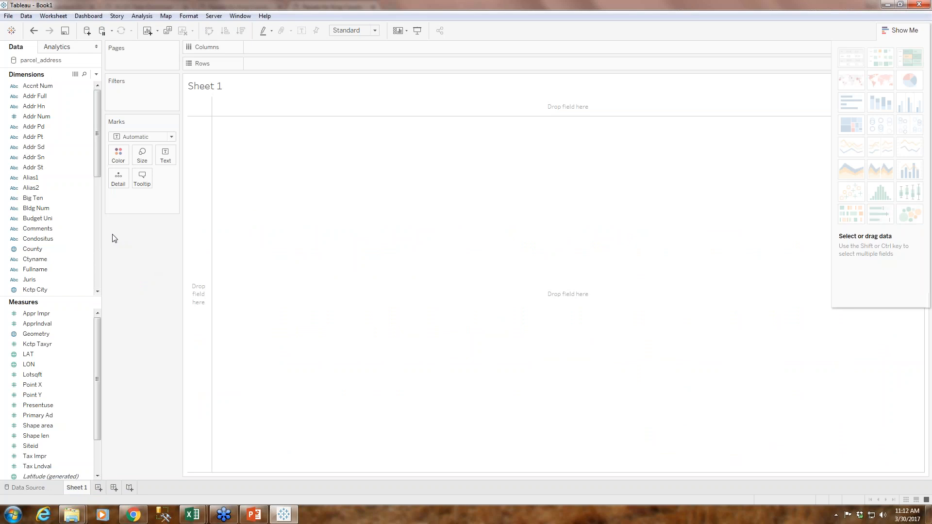
left_click_drag(97, 139, 97, 170)
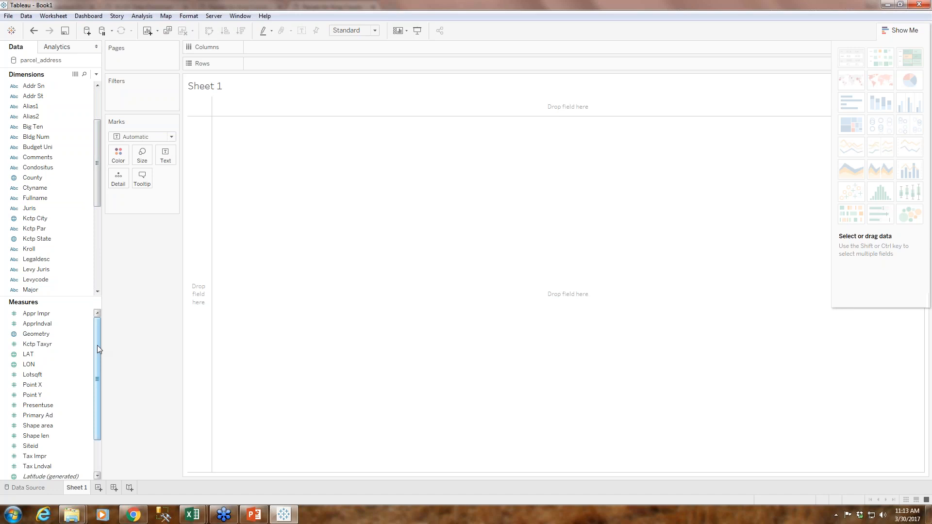
left_click(40, 336)
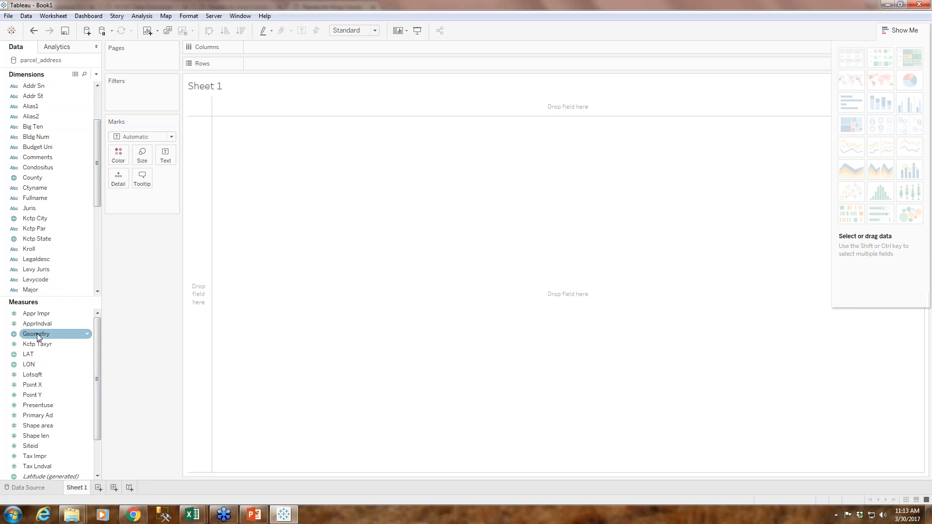
left_click_drag(39, 337, 306, 161)
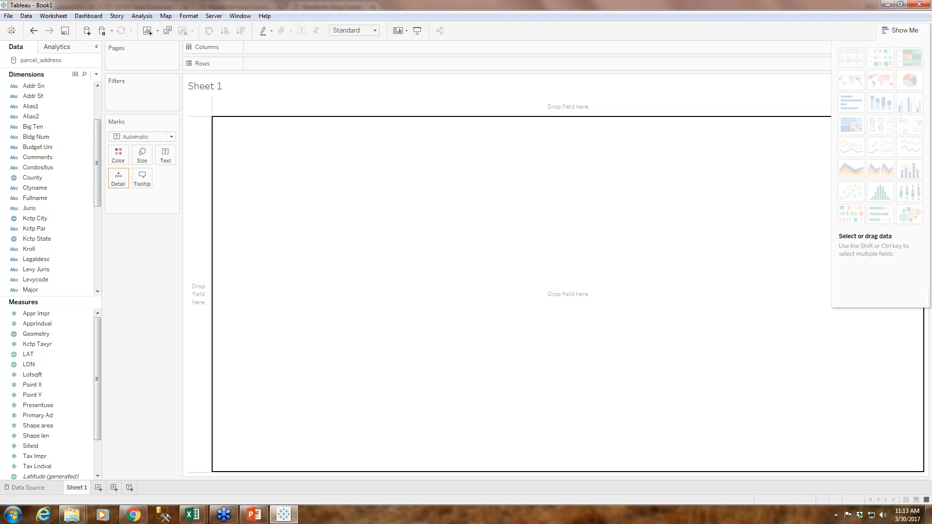
left_click_drag(306, 162, 306, 162)
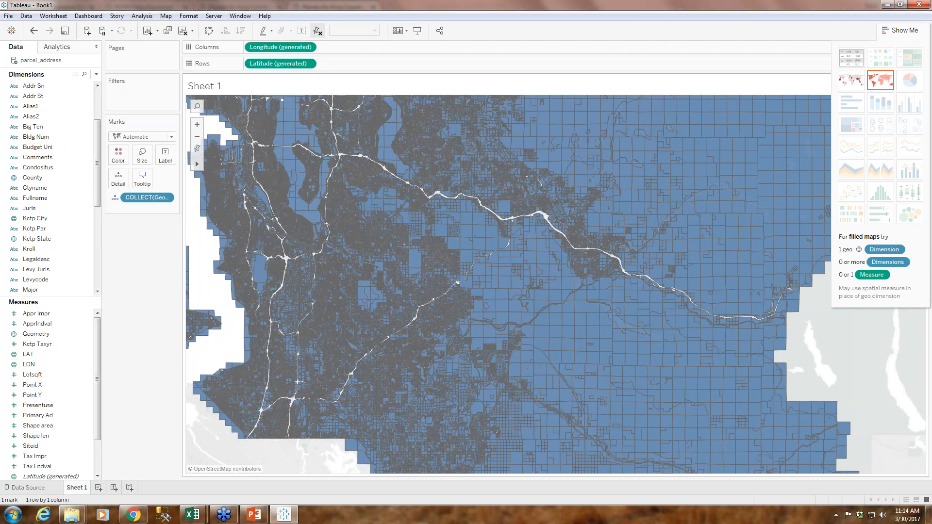
mouse_move(198, 164)
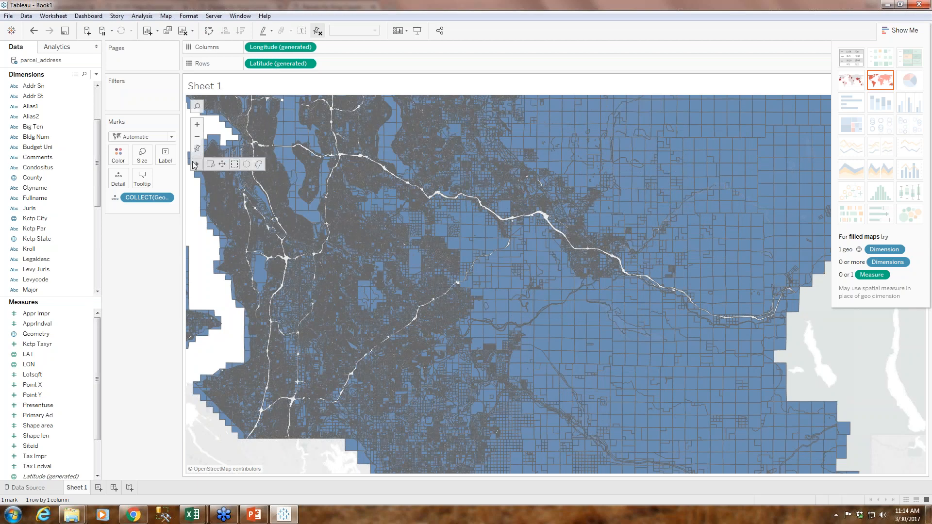
left_click(221, 165)
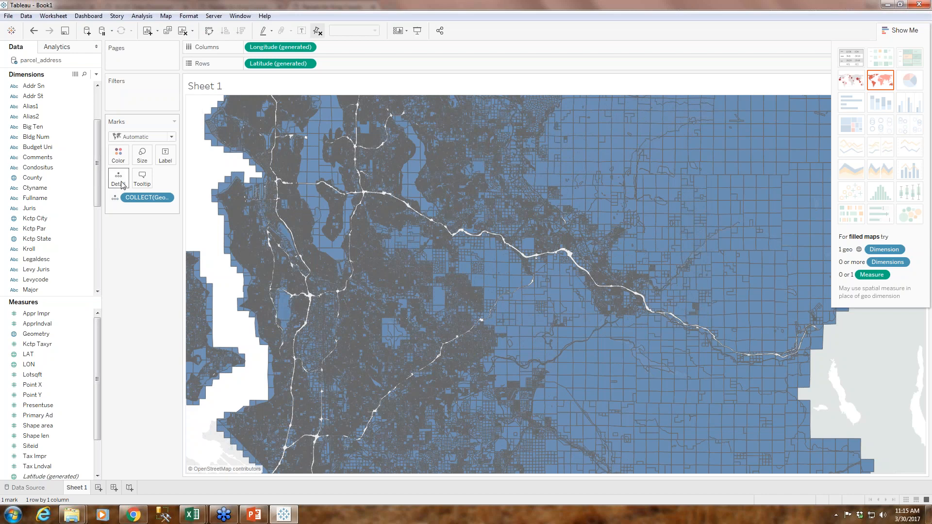
Switch the parcel_address data source connection to Extract
left_click(41, 493)
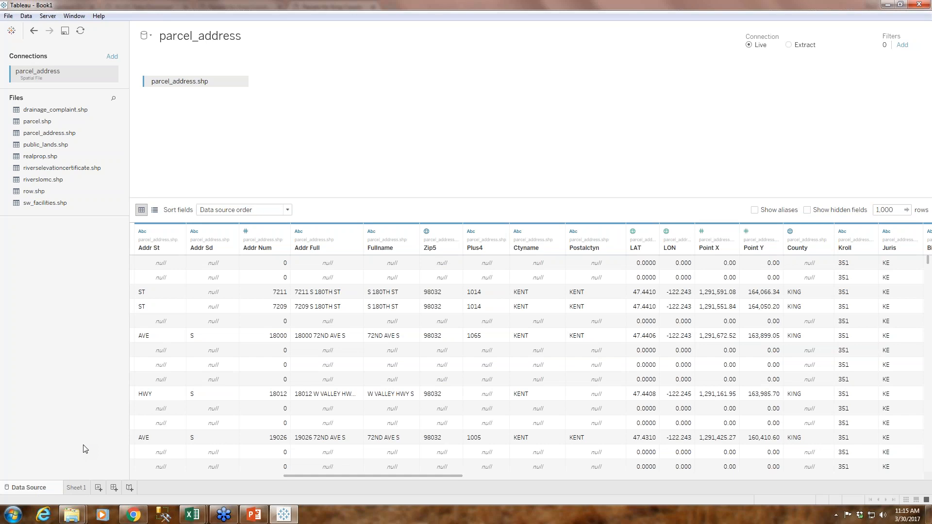
left_click(789, 45)
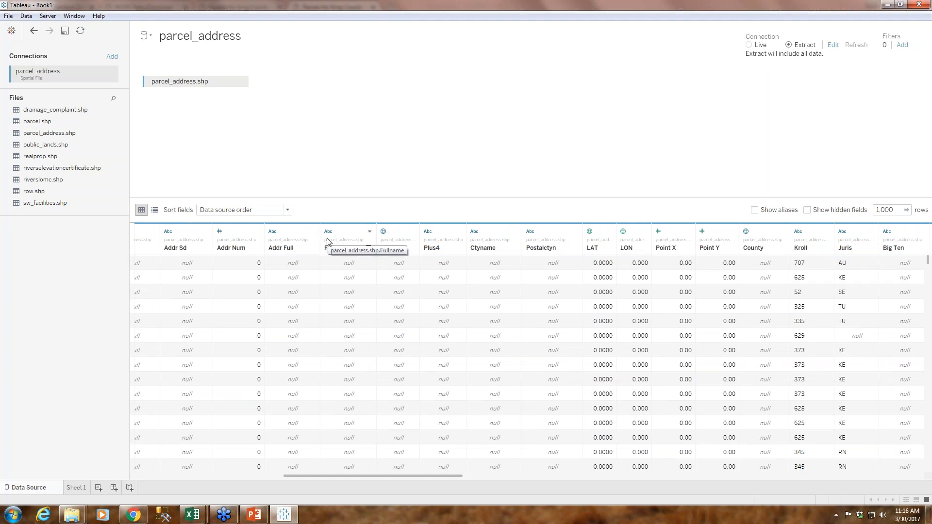
Save the workbook as Major Donors - Webinar in the Dropbox folder Marketing > Webinars > 03_30_Prospecting Major Donors
left_click(65, 31)
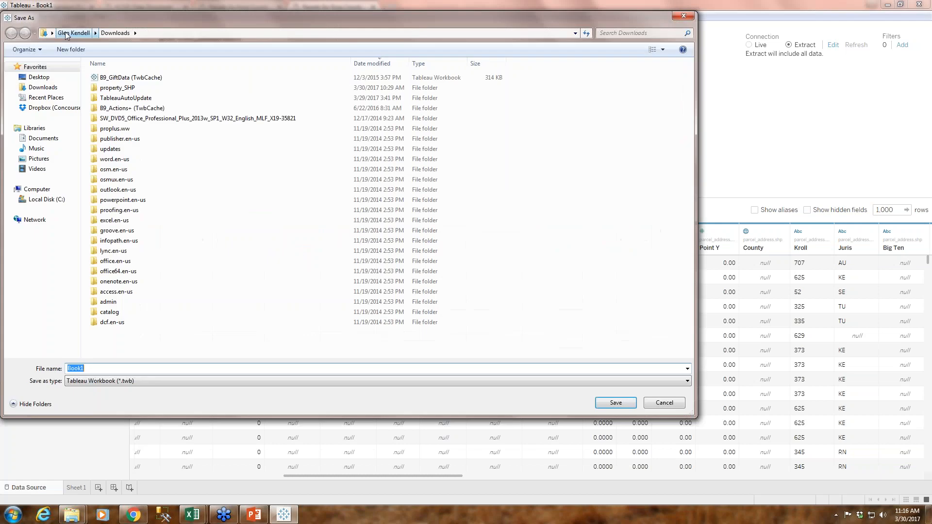
left_click(42, 109)
double_click(132, 94)
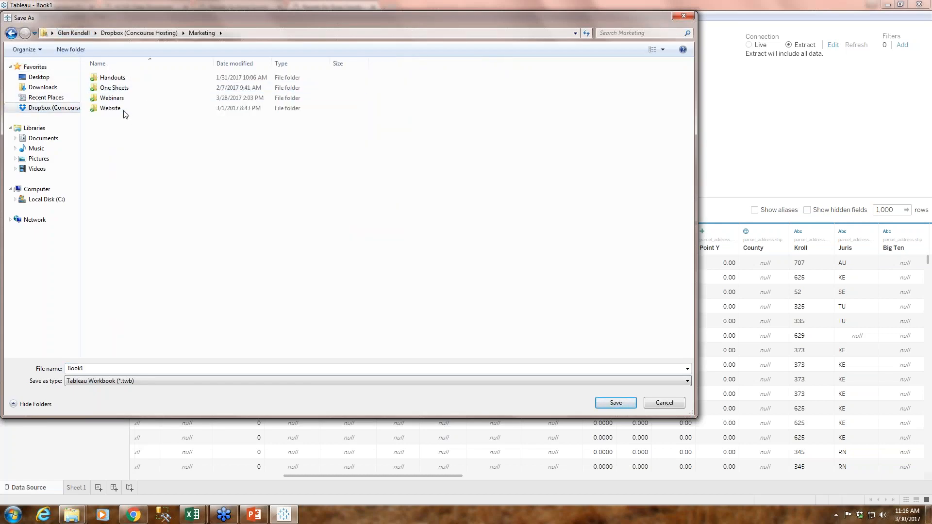
double_click(113, 98)
double_click(125, 181)
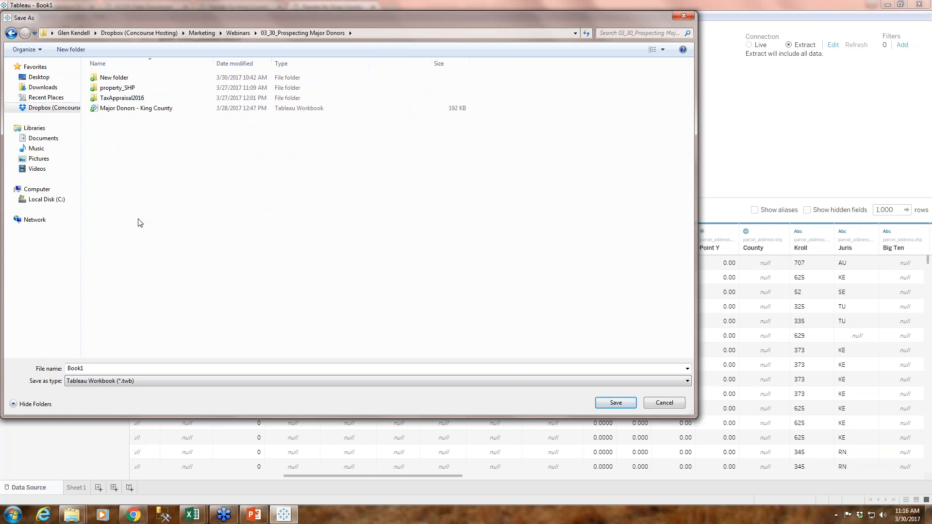
double_click(115, 367)
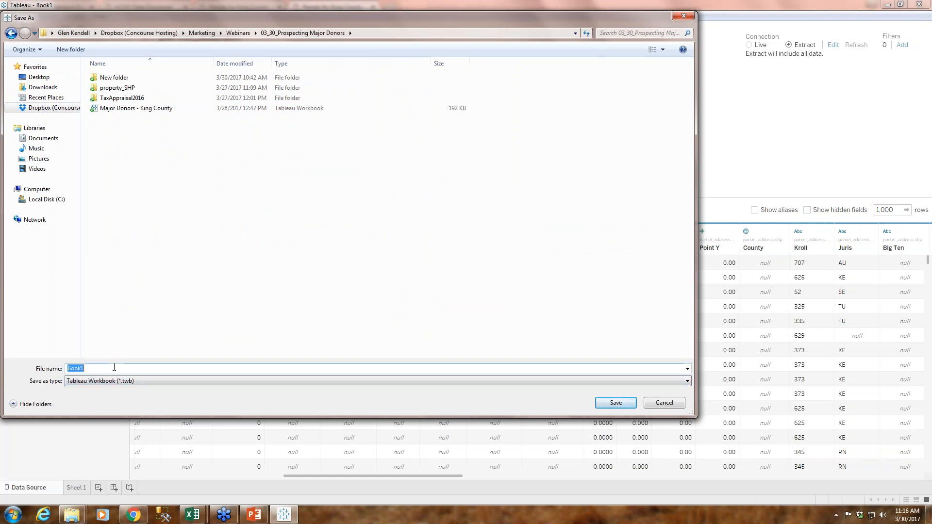
type("Maj")
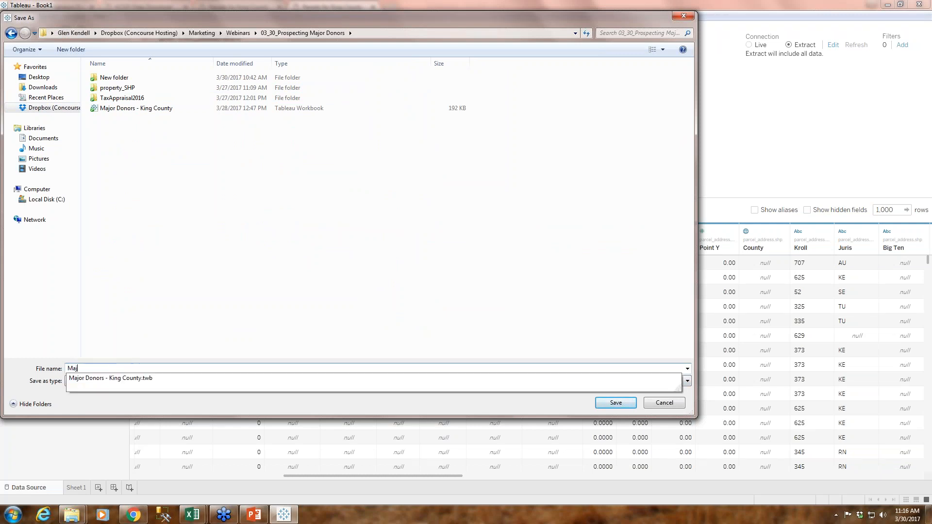
type("or Donors - Webinar")
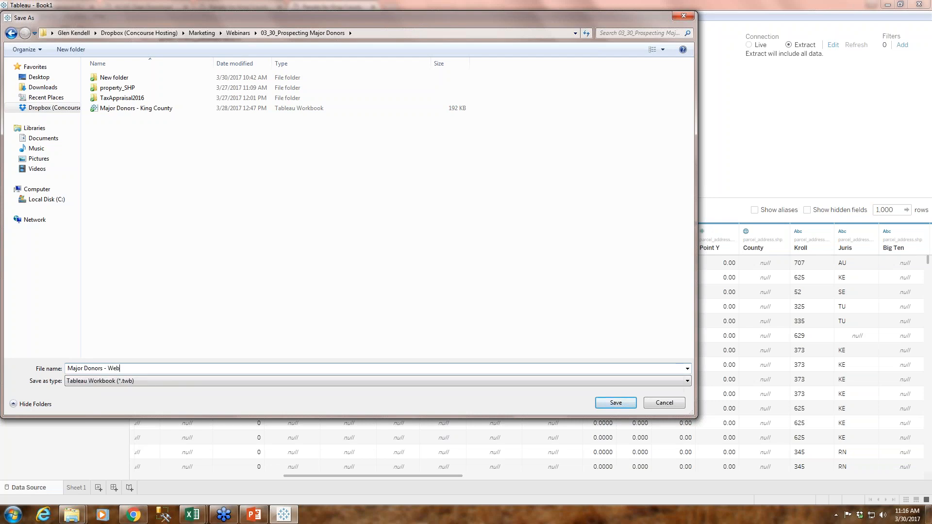
left_click(617, 407)
Save the data extract as parcel_address in the Dropbox folder Marketing > Webinars > 03_30_Prospecting Major Donors
left_click(526, 270)
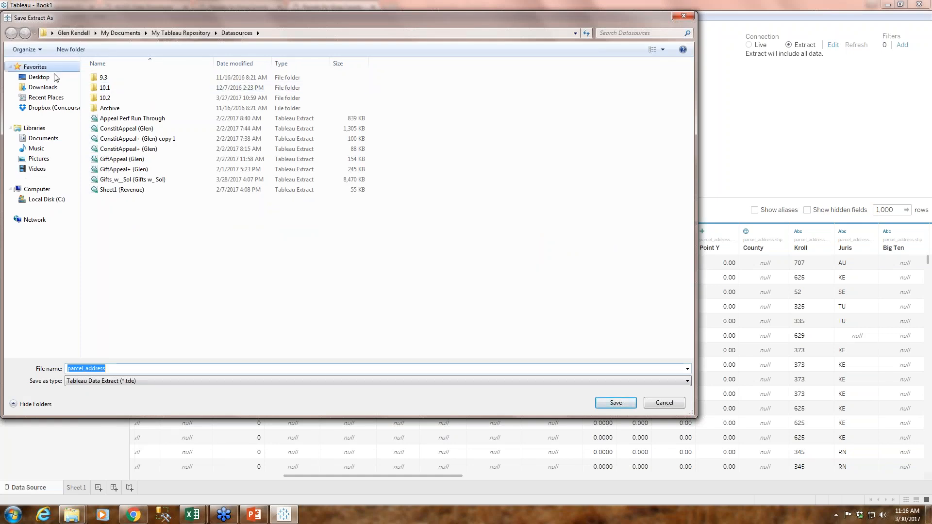
left_click(46, 108)
double_click(125, 88)
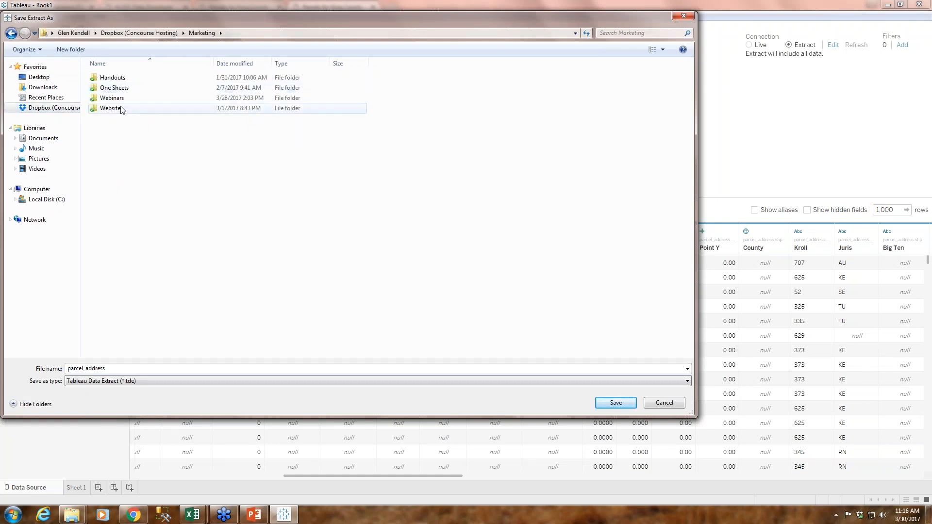
double_click(122, 102)
double_click(141, 187)
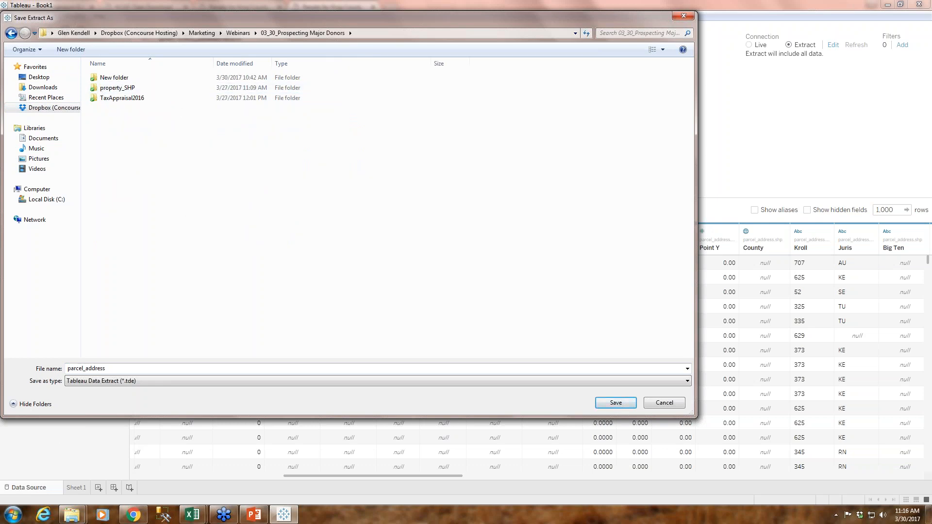
left_click(624, 405)
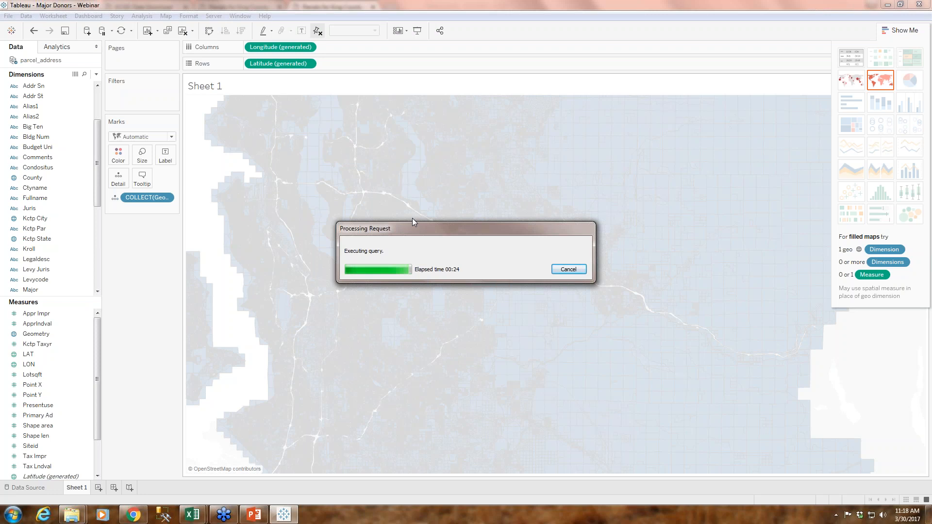
Switch to Chrome and examine the PRESENTUSE property codes and definitions in the parcel address metadata
left_click(131, 518)
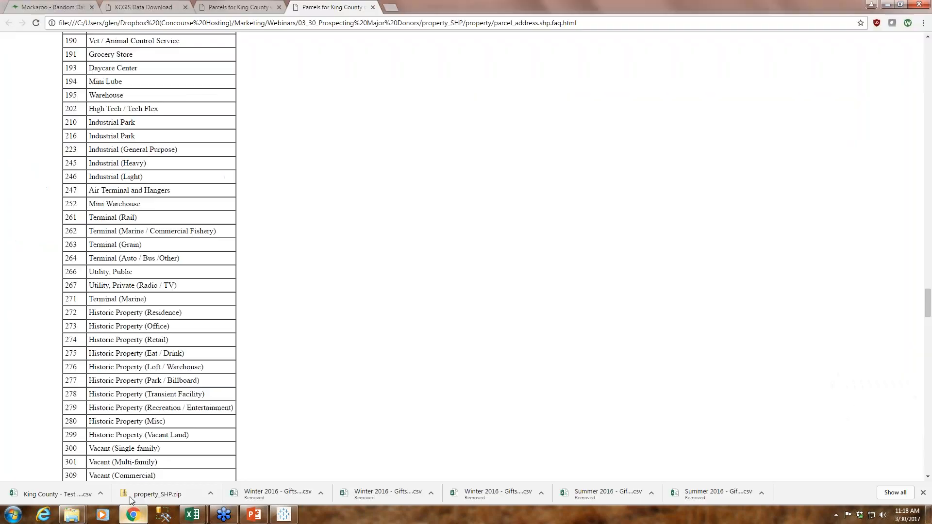
scroll(280, 303, "up", 7)
scroll(280, 303, "up", 20)
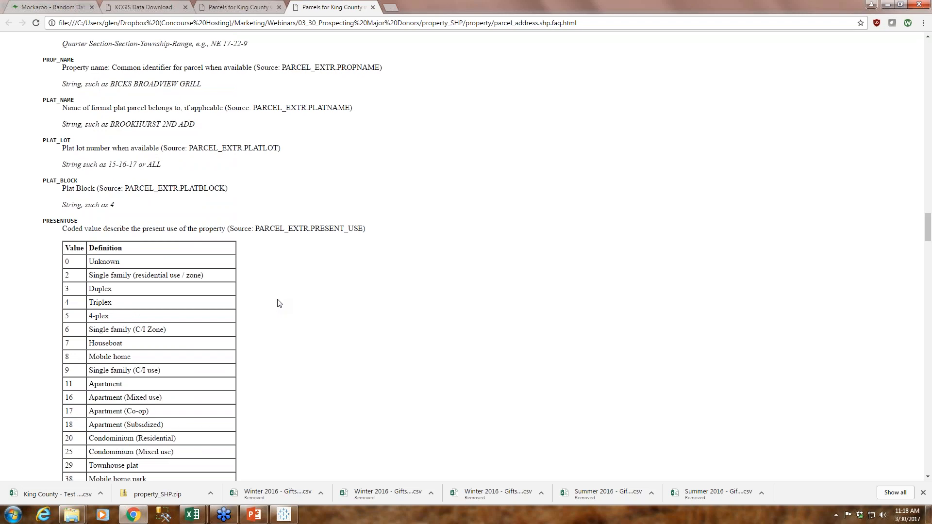
scroll(280, 303, "down", 3)
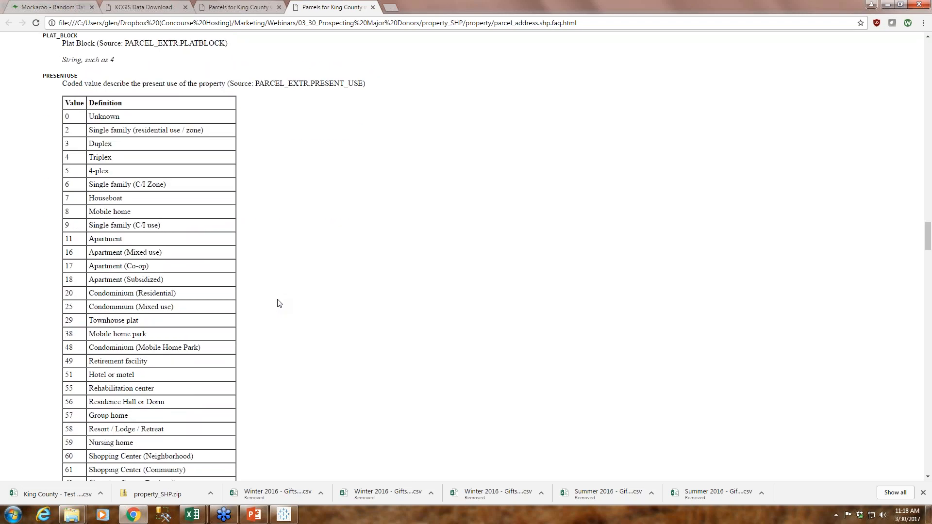
scroll(279, 303, "up", 3)
scroll(139, 254, "down", 2)
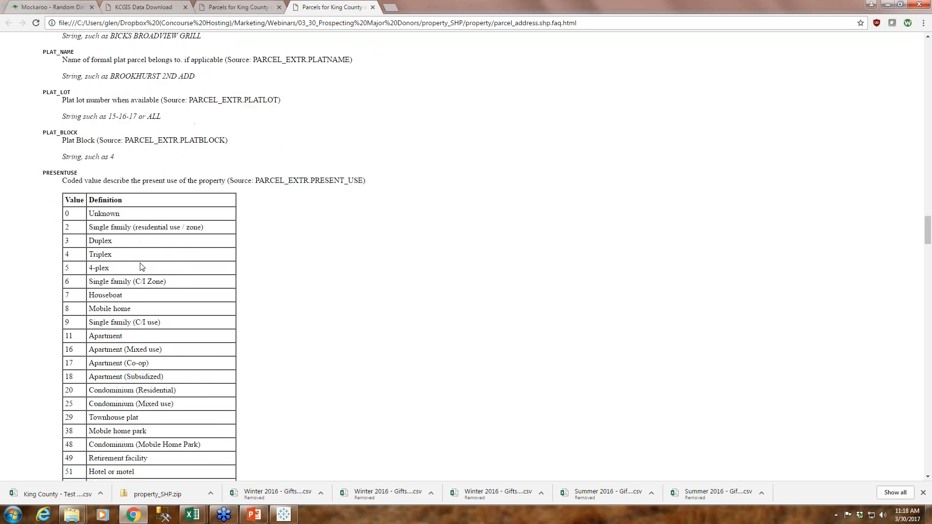
scroll(141, 262, "down", 3)
scroll(71, 179, "up", 3)
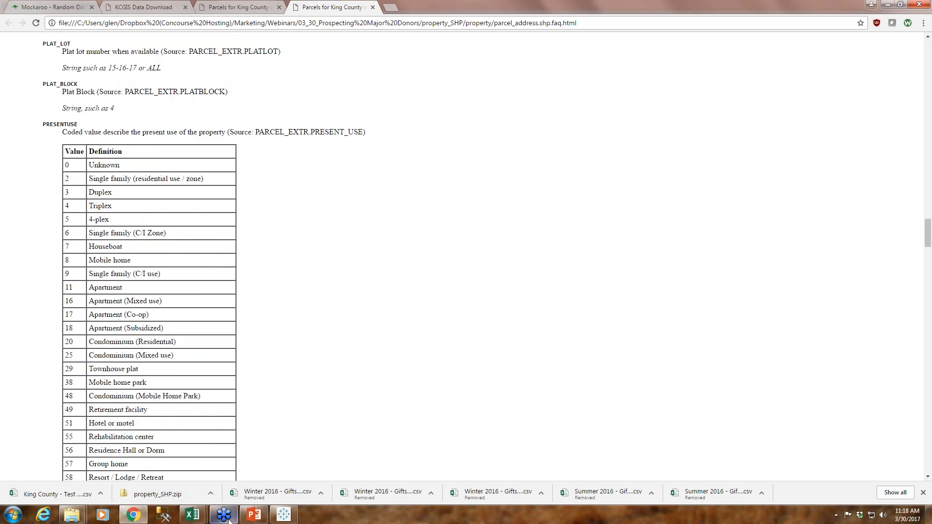
Switch to Tableau and convert the Presentuse measure of the parcel_address data source to a dimension
left_click(283, 515)
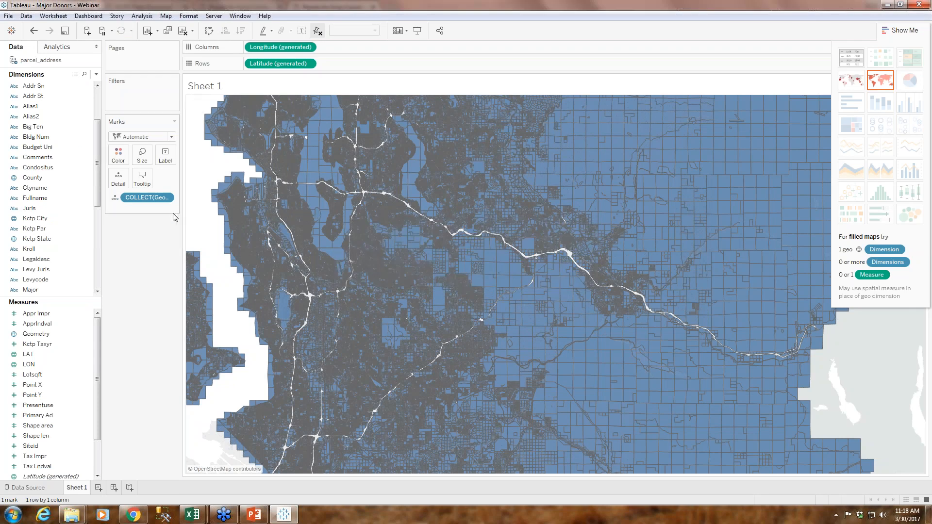
mouse_move(98, 146)
left_mouse_down()
mouse_move(98, 117)
mouse_move(98, 182)
mouse_move(97, 163)
left_mouse_up()
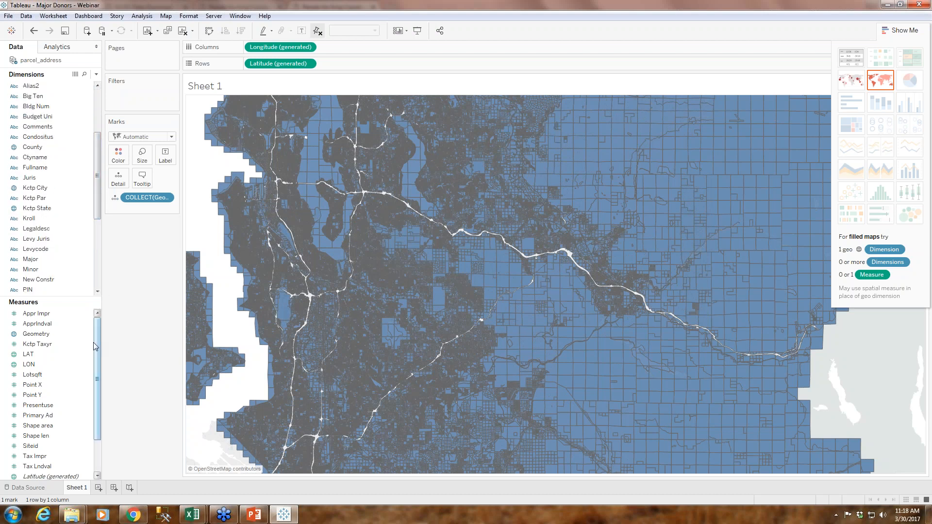
left_click_drag(93, 343, 97, 345)
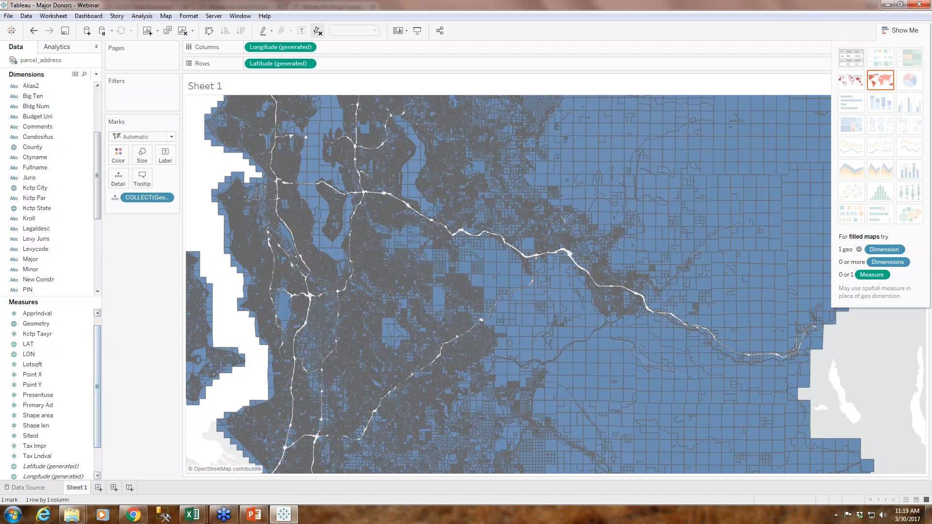
left_click_drag(98, 320, 98, 341)
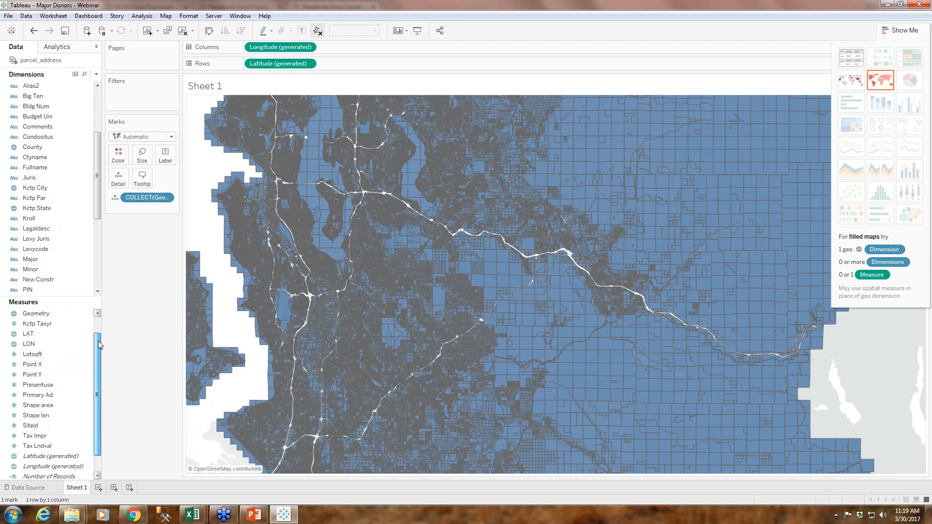
left_click(49, 386)
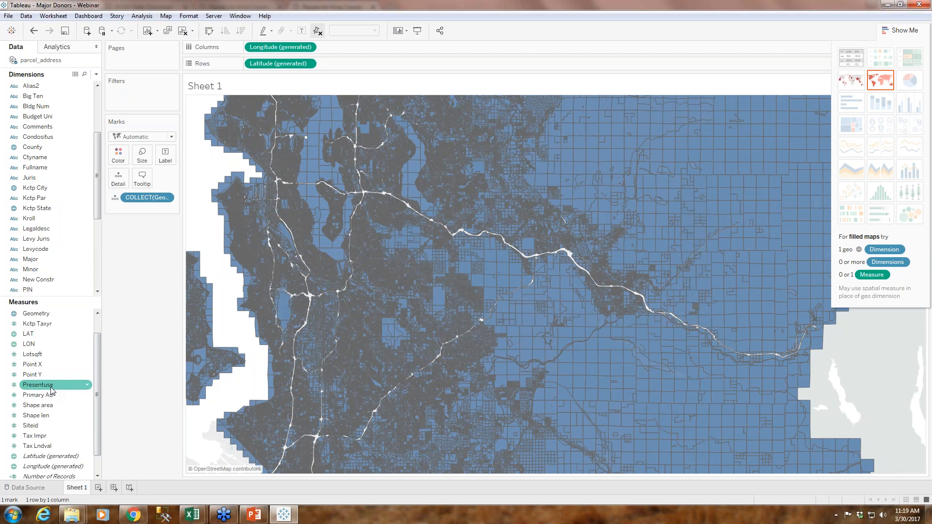
right_click(52, 386)
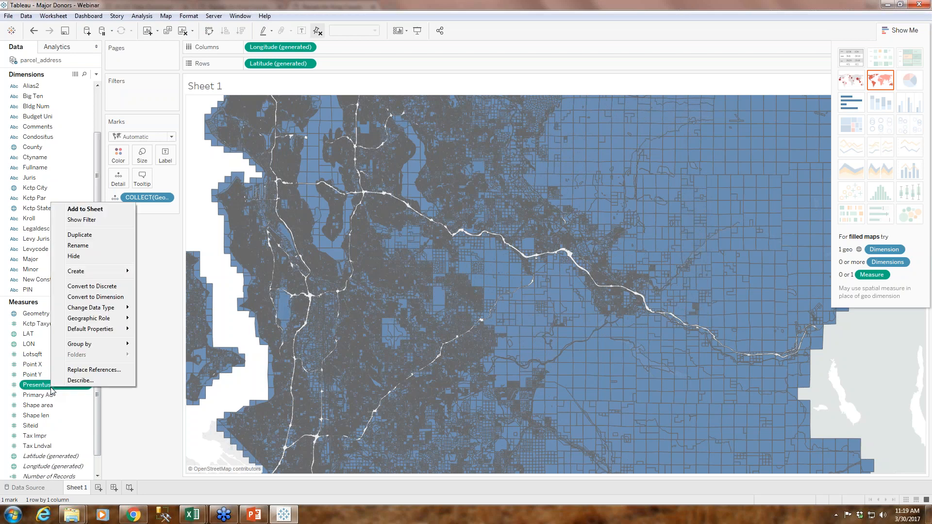
left_click(96, 297)
left_click_drag(97, 208, 99, 296)
scroll(97, 272, "up", 2)
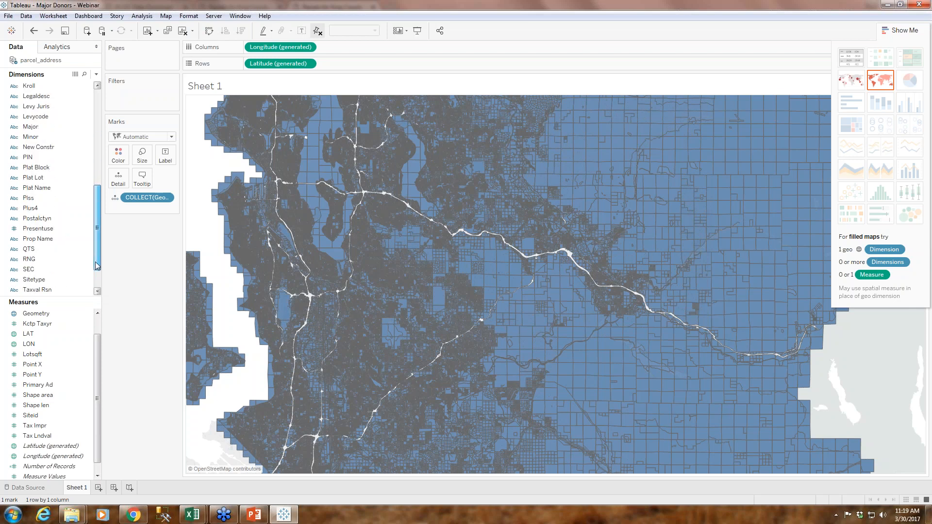
left_click(46, 228)
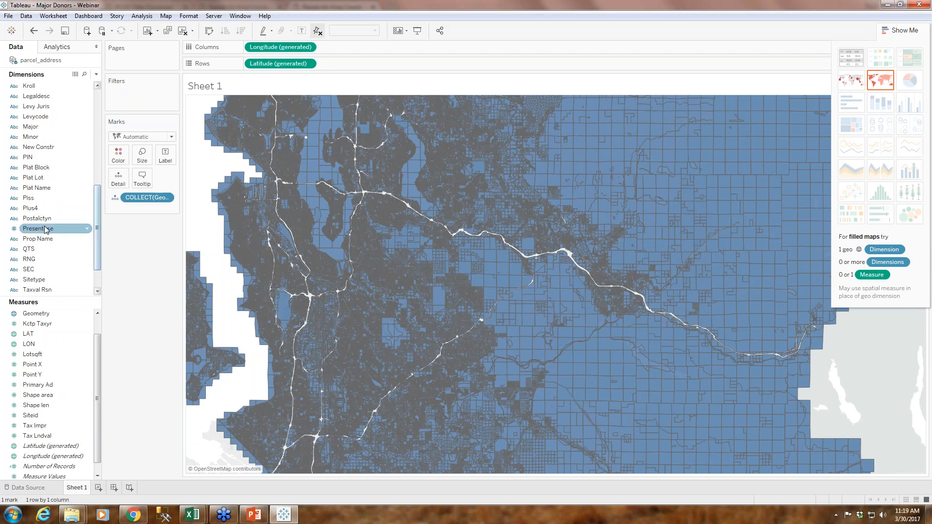
left_click(88, 229)
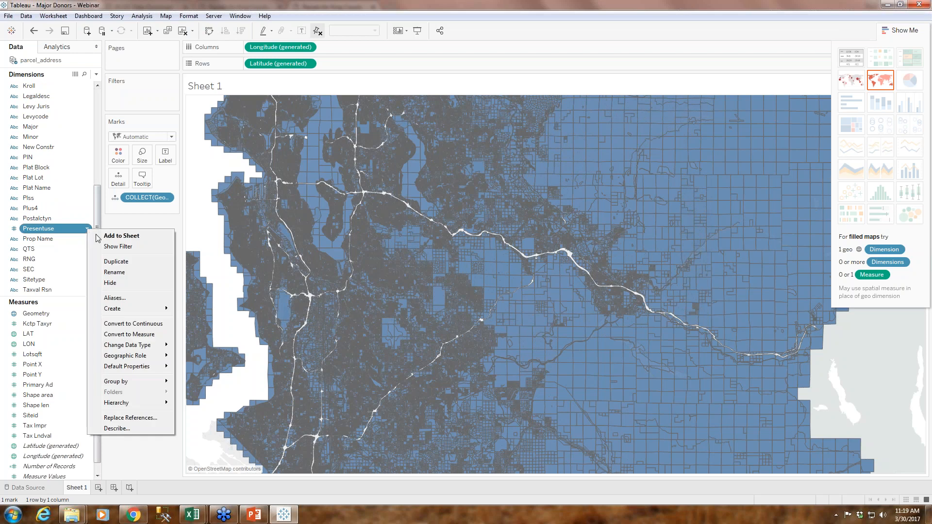
left_click(71, 270)
left_click(51, 229)
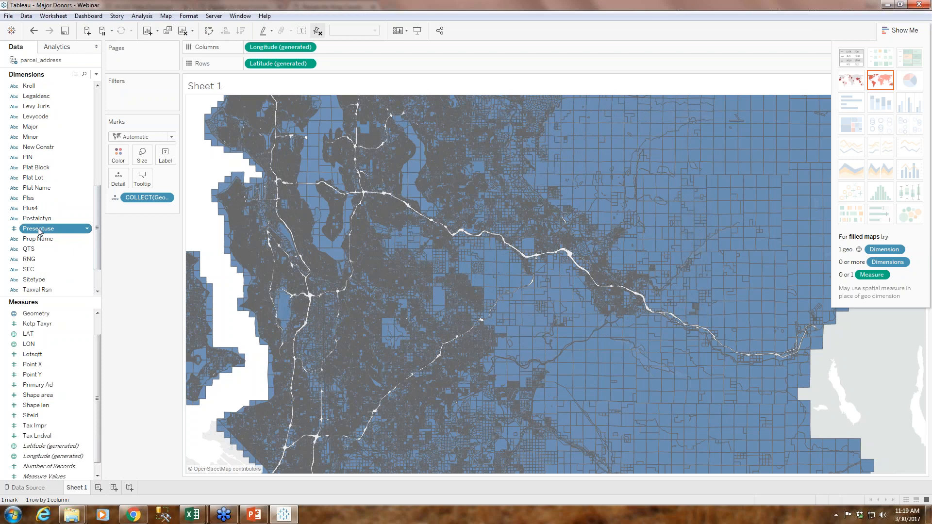
left_click_drag(39, 233, 191, 142)
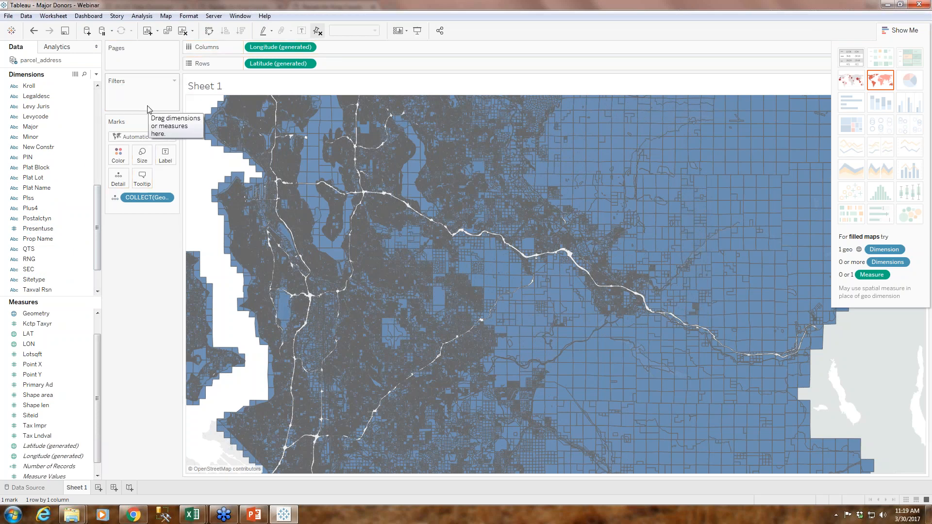
left_click(41, 242)
left_click(39, 230)
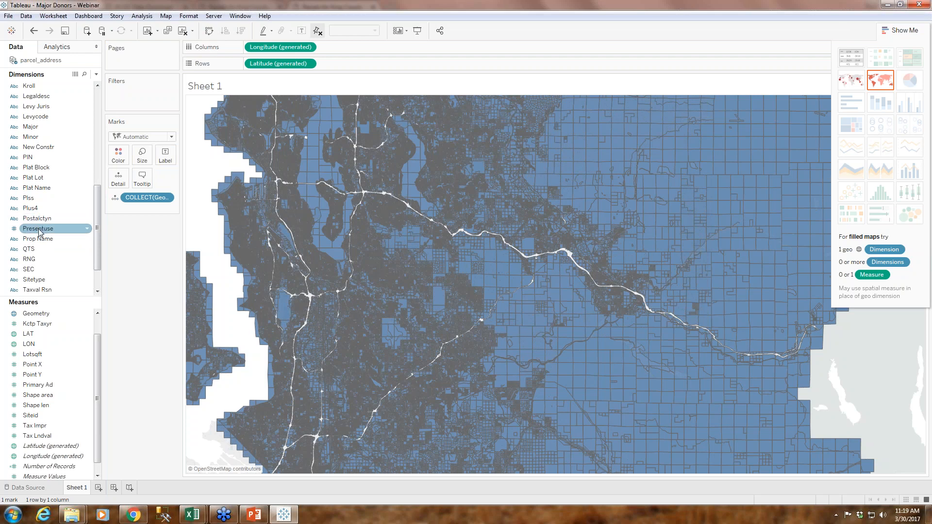
Filter the parcel map in Sheet 1 on Presentuse, keeping only value 2
left_click_drag(26, 231, 118, 103)
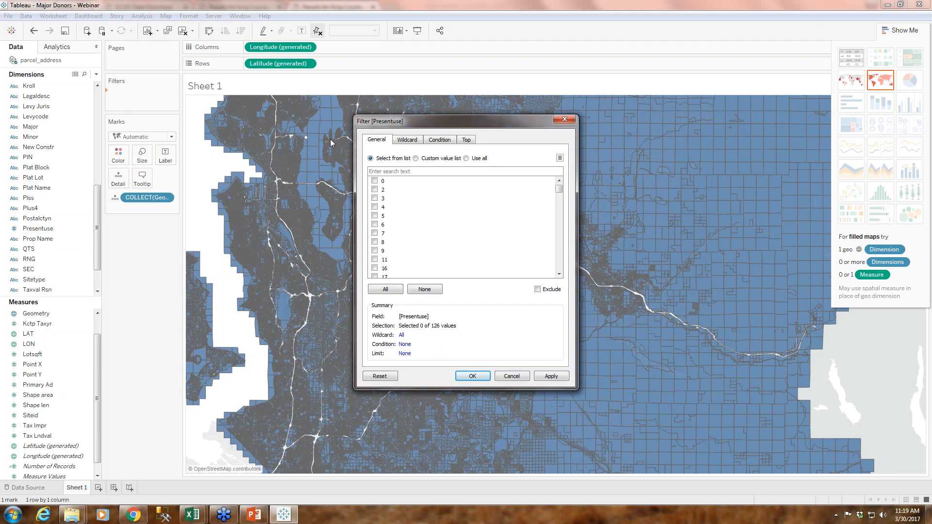
mouse_move(561, 195)
left_mouse_down()
mouse_move(559, 272)
mouse_move(550, 184)
left_mouse_up()
left_click(375, 189)
left_click(133, 515)
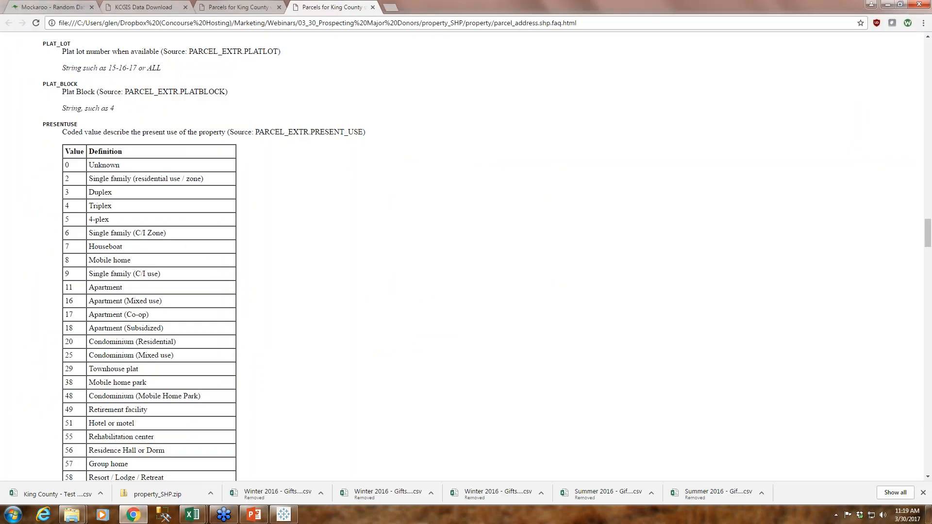
left_click(235, 518)
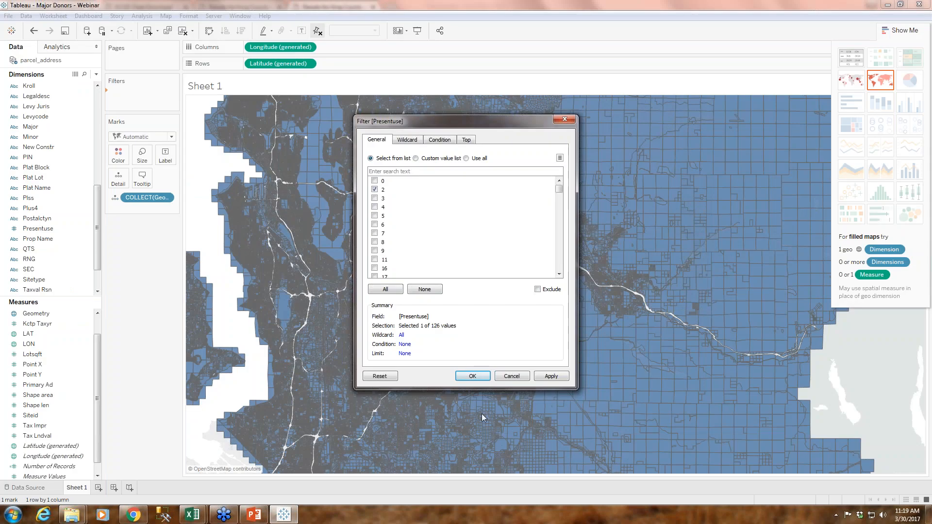
left_click(472, 375)
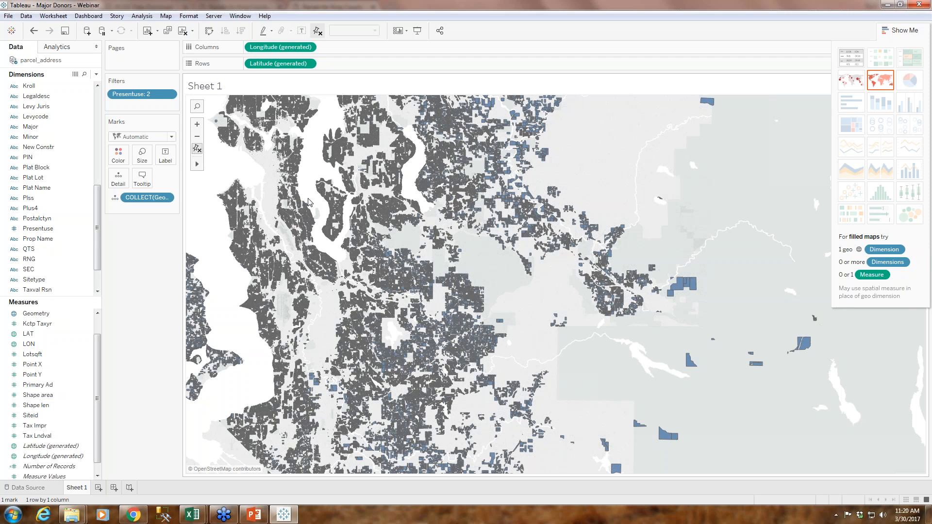
left_click_drag(309, 201, 322, 255)
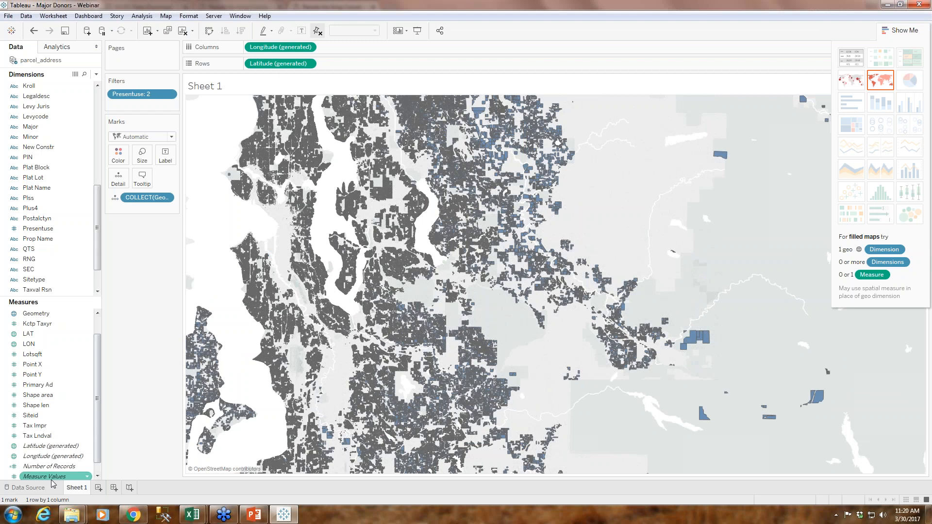
left_click(28, 488)
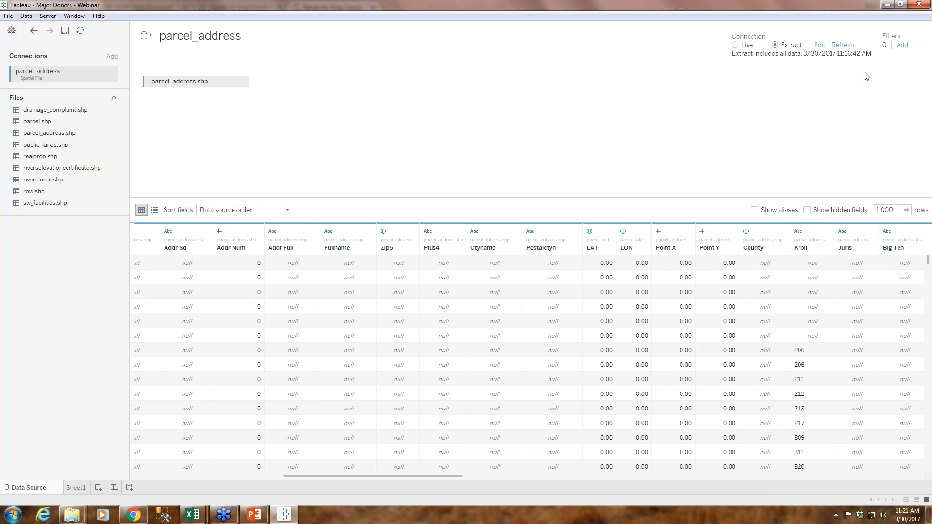
left_click(903, 46)
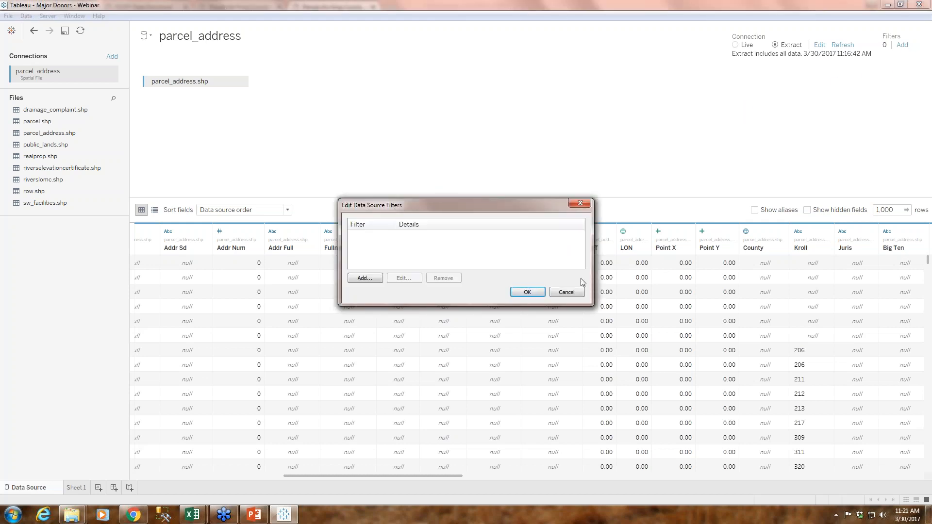
left_click(569, 292)
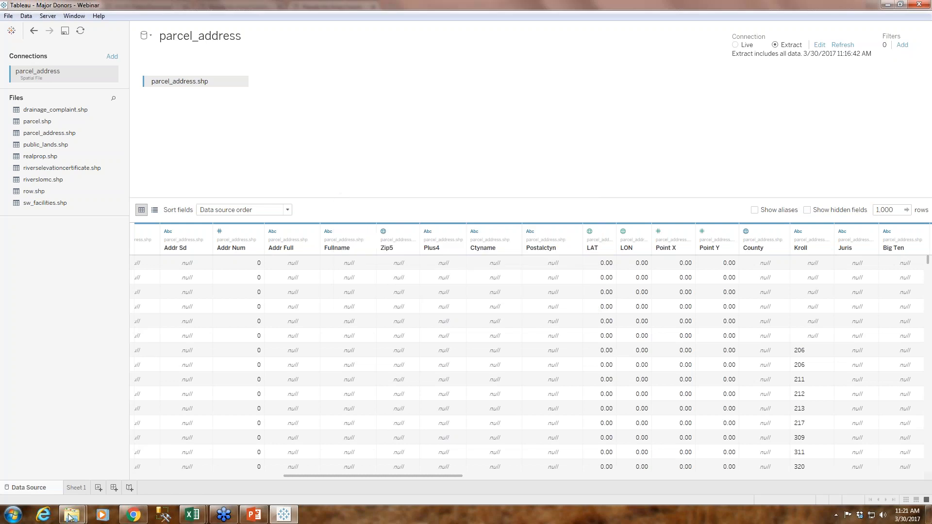
left_click(76, 487)
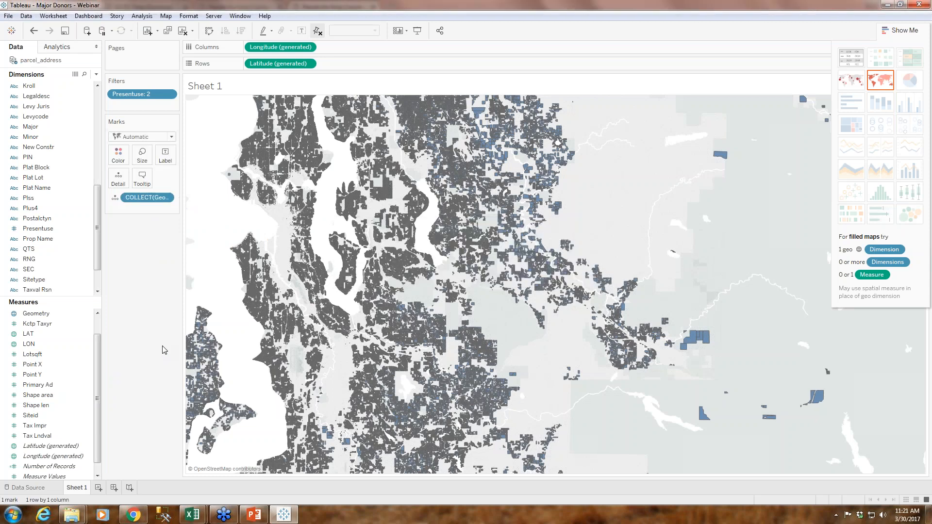
left_click(37, 488)
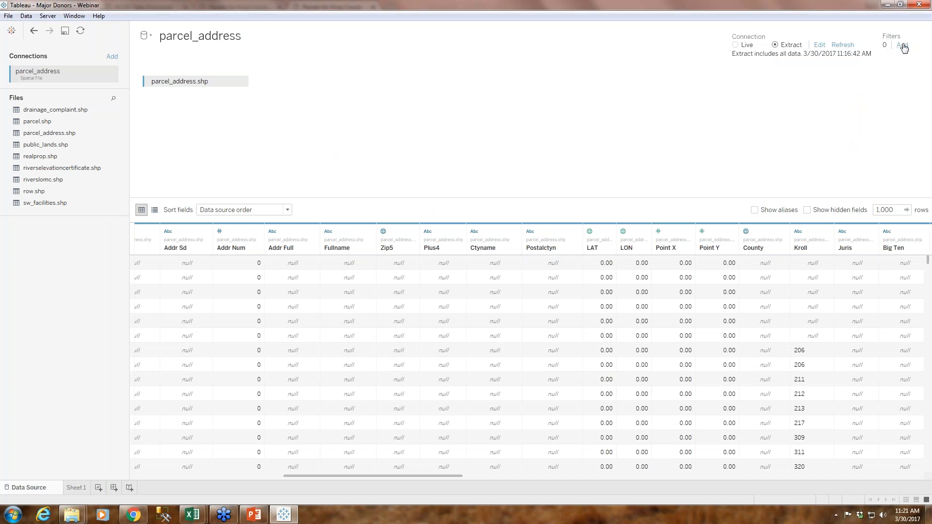
Add a data source filter on Presentuse to parcel_address that keeps only value 2
left_click(902, 45)
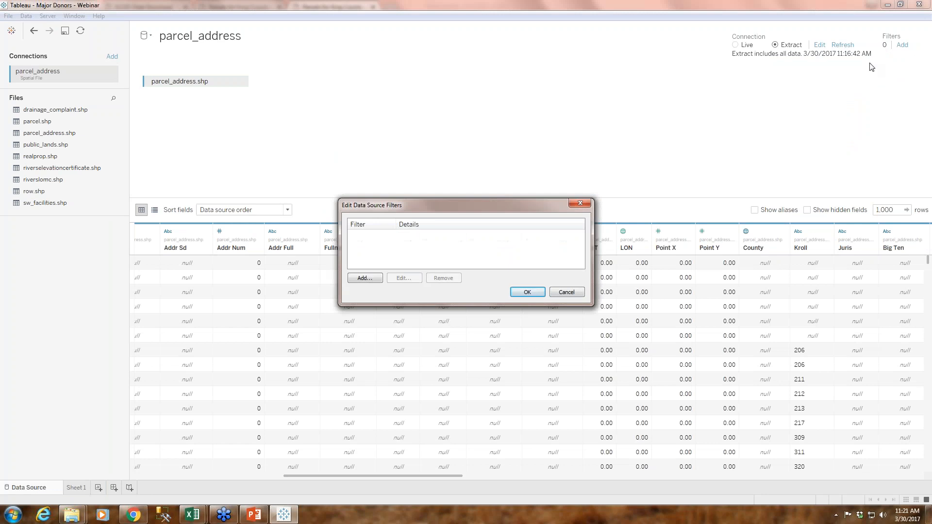
left_click(362, 279)
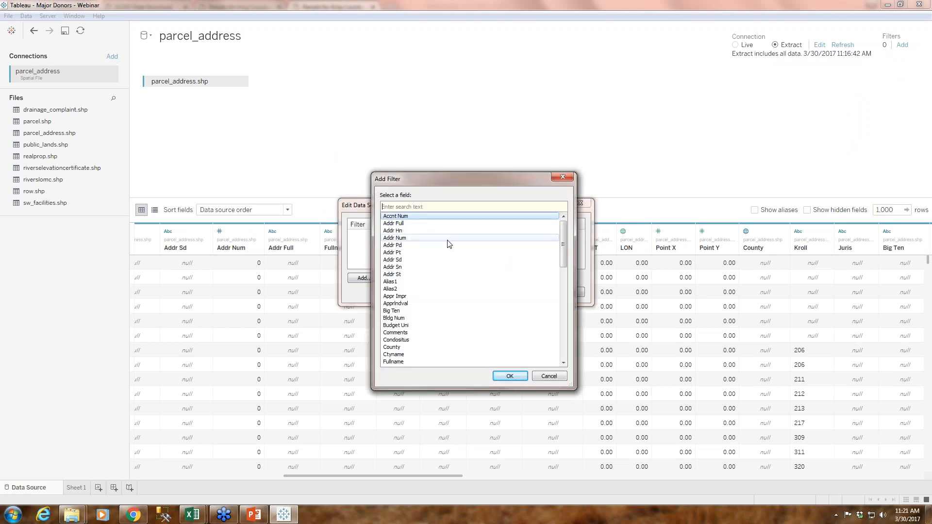
left_click(564, 339)
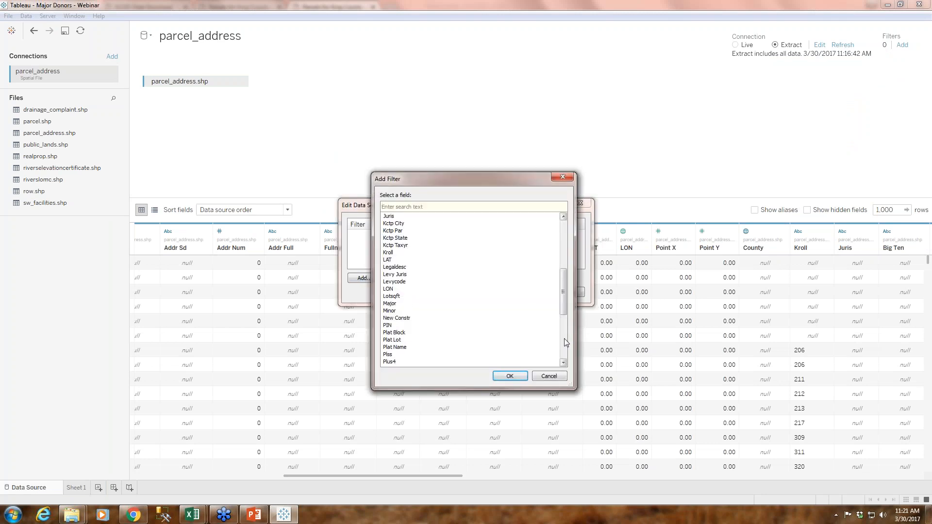
left_click_drag(567, 294, 563, 308)
left_click(395, 348)
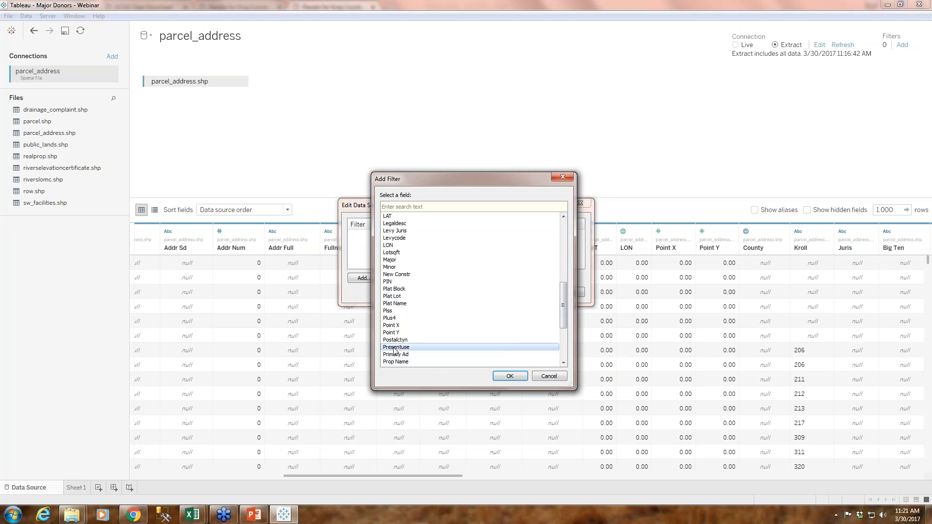
left_click(509, 377)
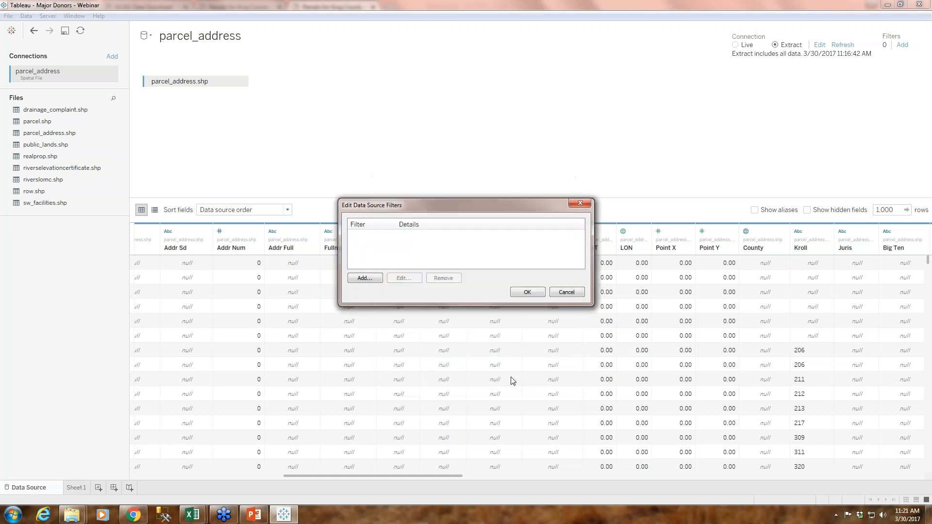
left_click(366, 279)
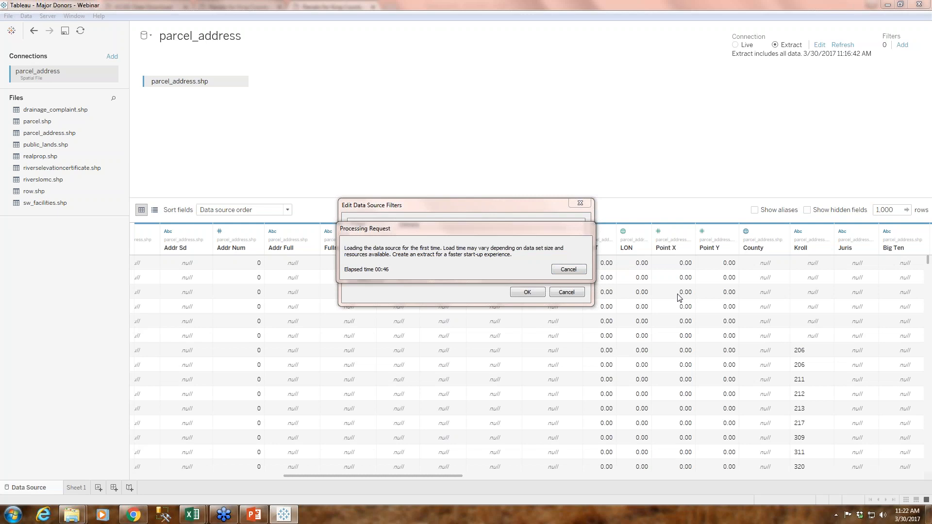
left_click(374, 189)
left_click(512, 376)
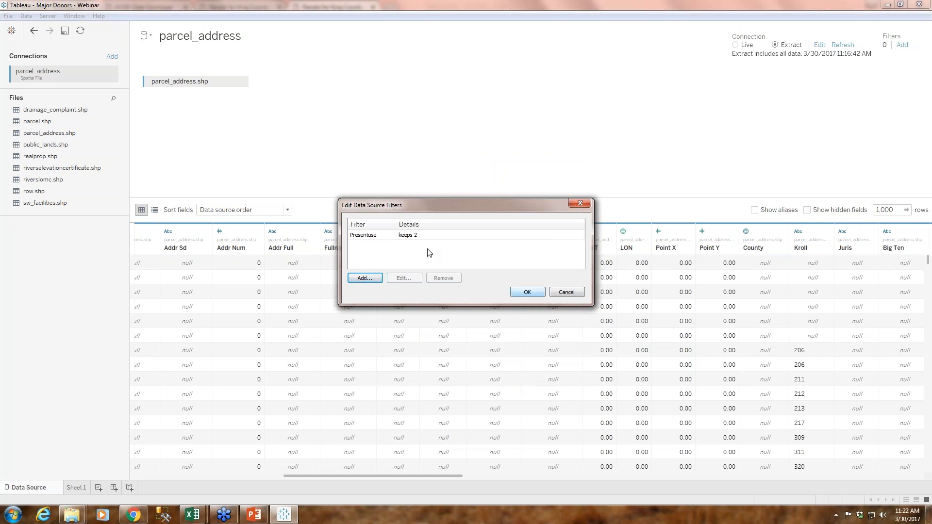
left_click(424, 235)
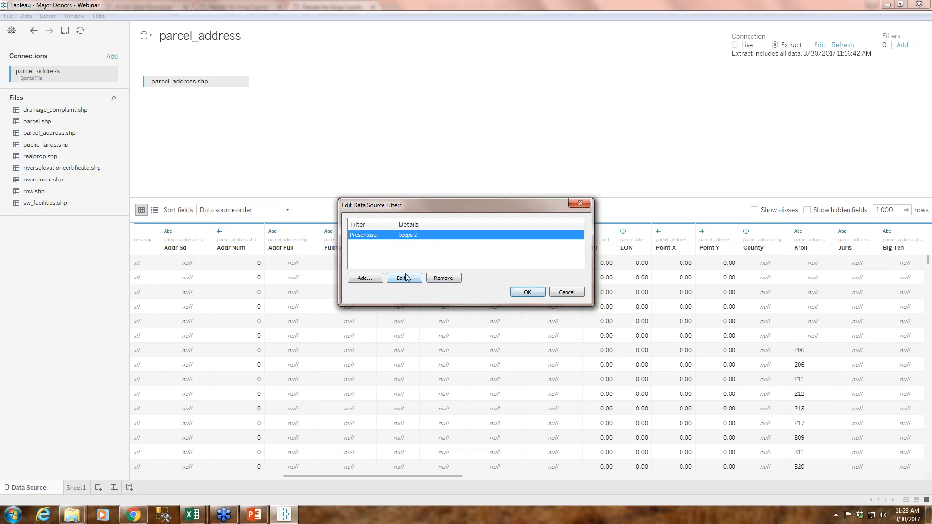
left_click(528, 295)
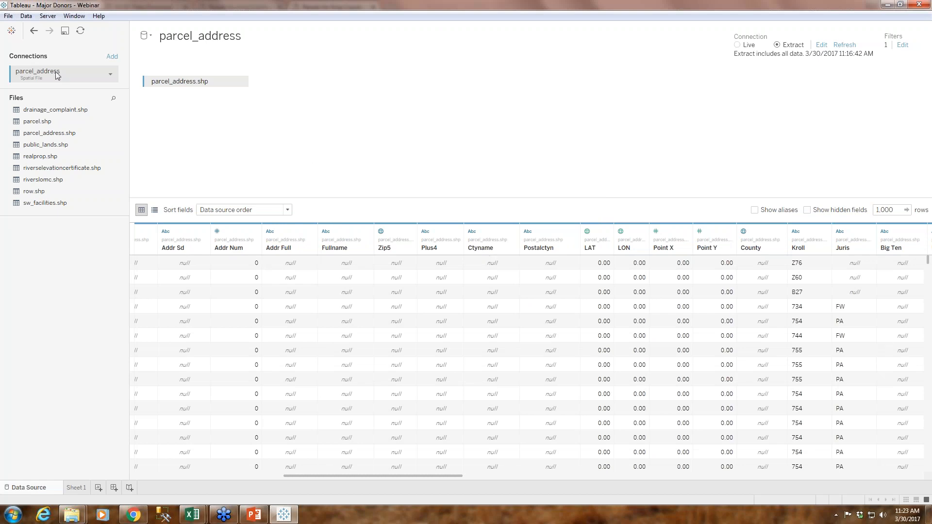
Save the workbook and refresh the parcel_address data source
left_click(63, 31)
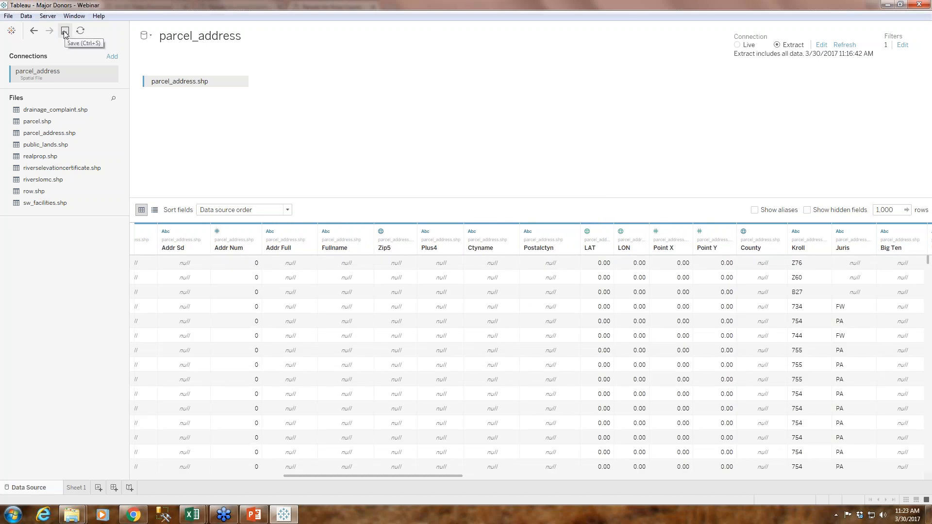
left_click(80, 30)
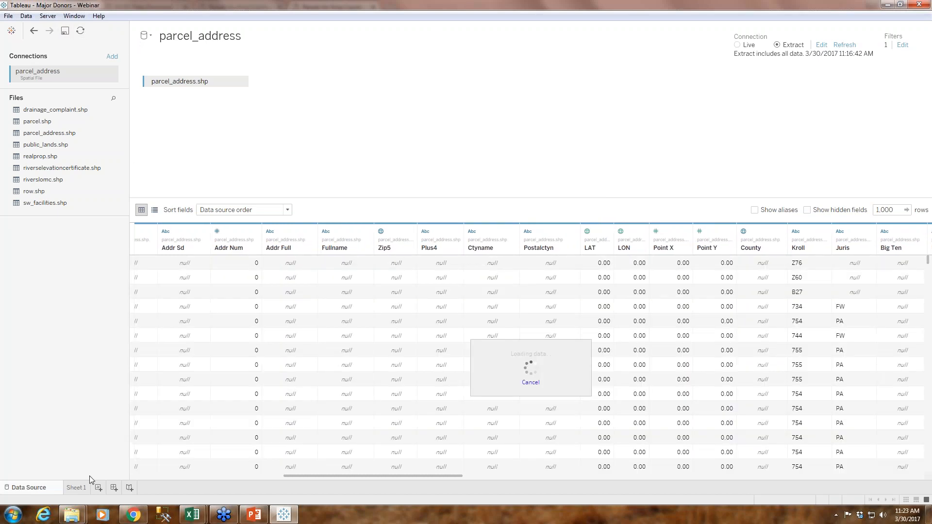
Return to Sheet 1 and remove the Presentuse filter from the parcel map's worksheet filters
left_click(79, 489)
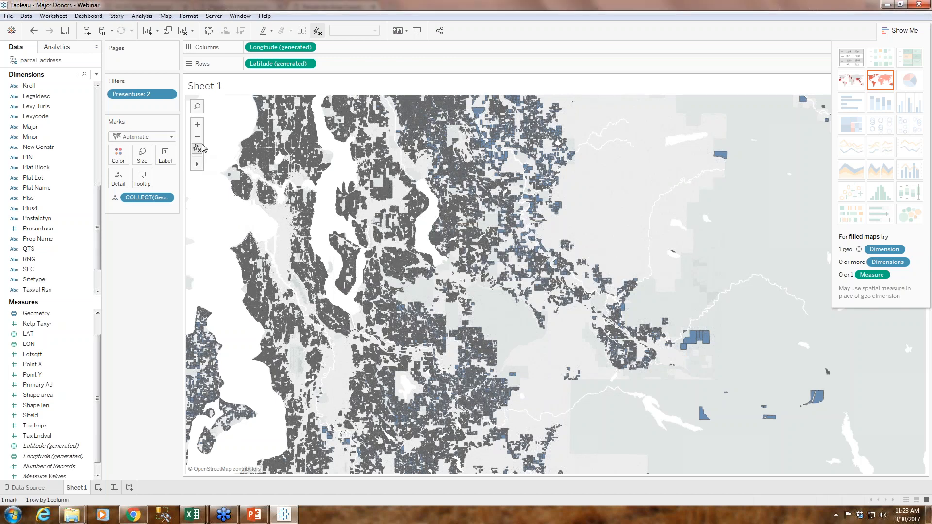
left_click(197, 126)
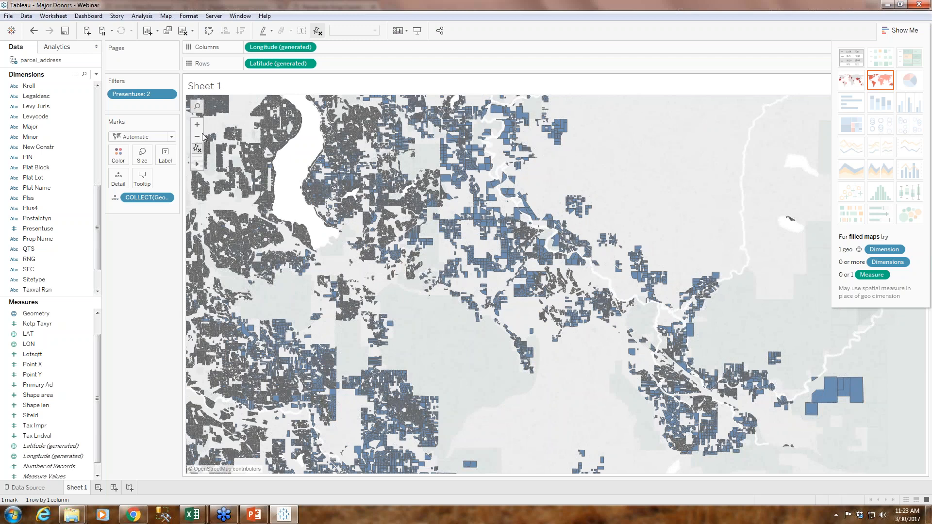
mouse_move(197, 165)
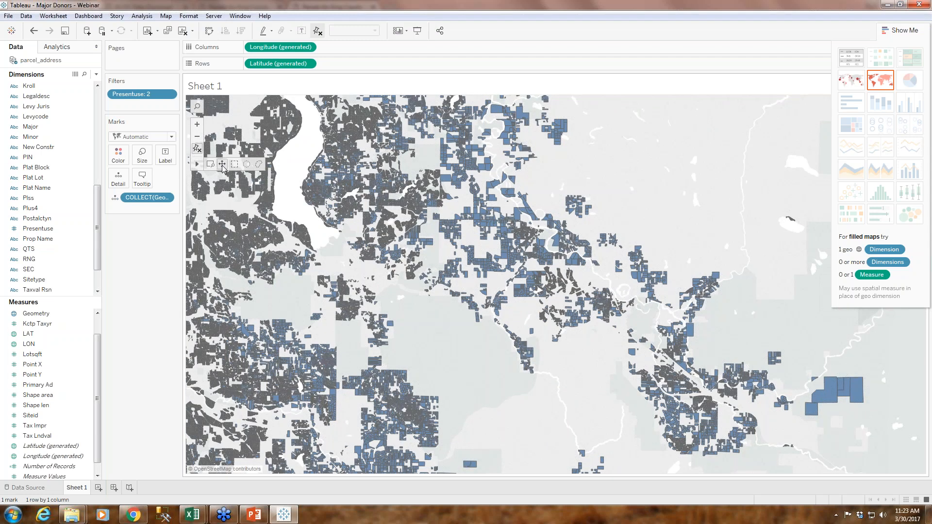
left_click(221, 165)
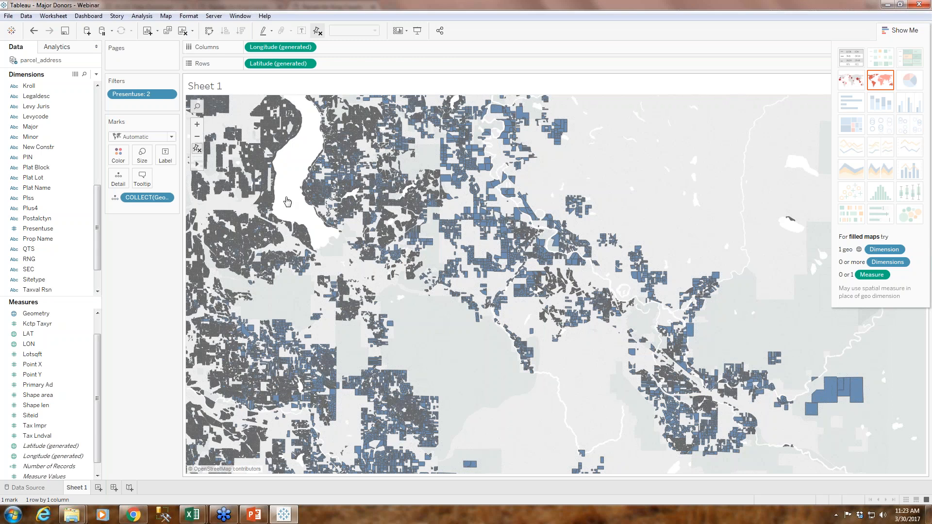
left_click_drag(312, 222, 607, 306)
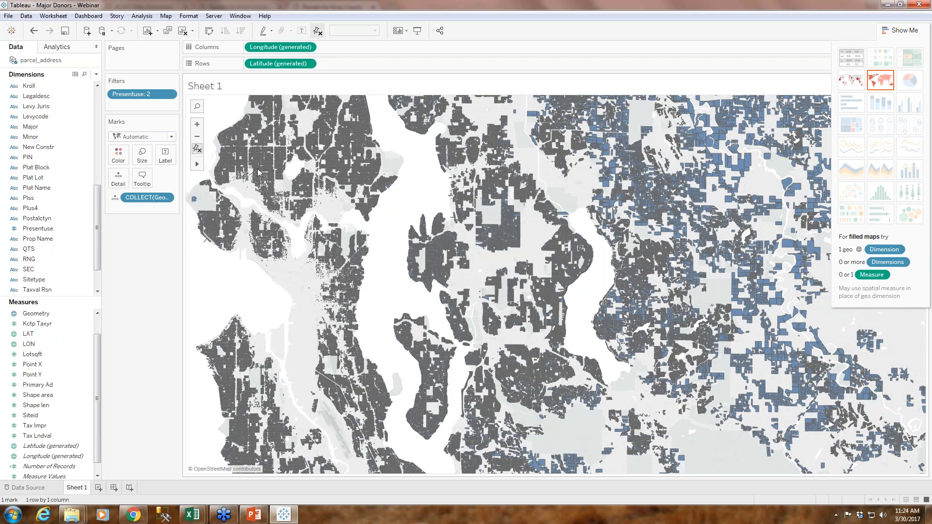
left_click(170, 95)
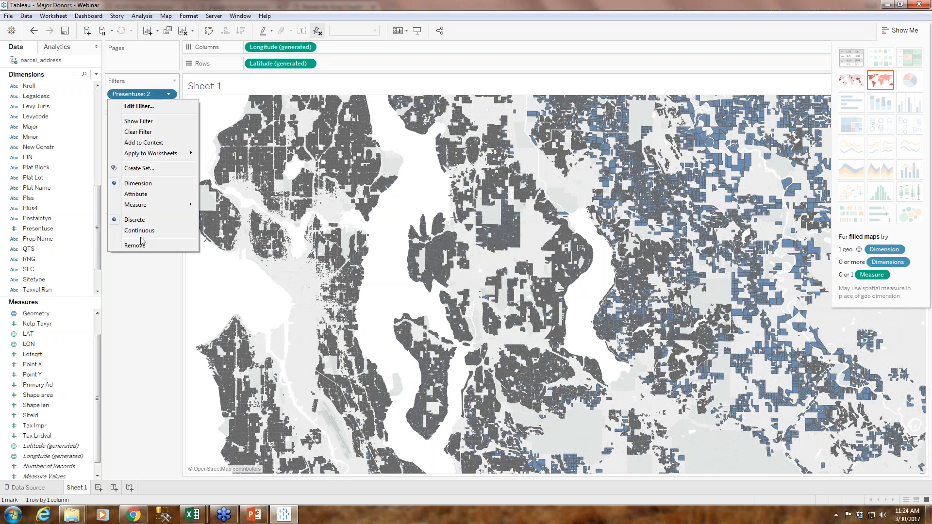
left_click(136, 245)
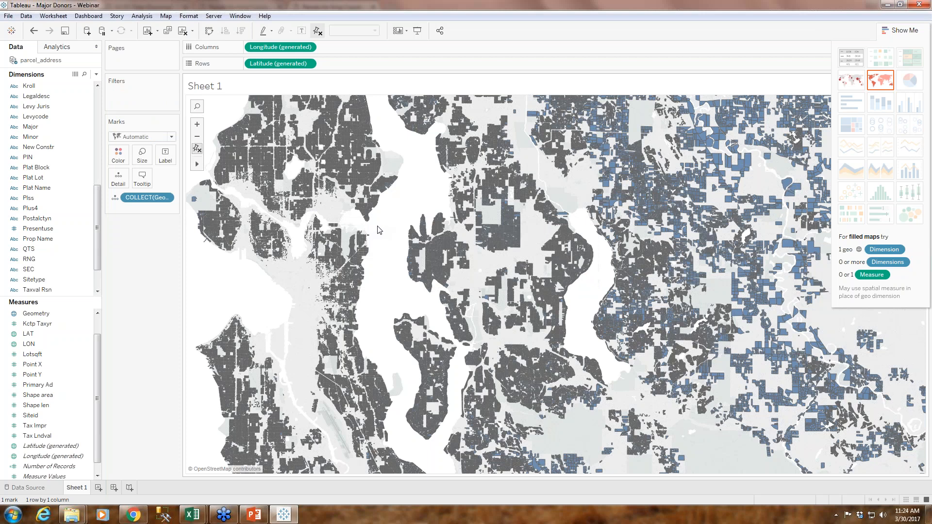
Start a new calculated field in the parcel_address data source and name it Property Value
mouse_move(198, 168)
left_click_drag(344, 226, 341, 253)
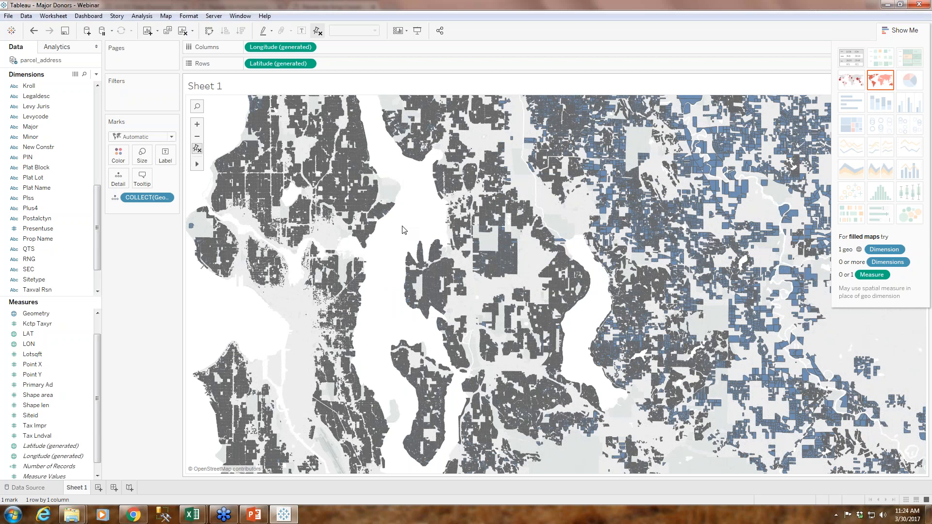
scroll(97, 239, "down", 2)
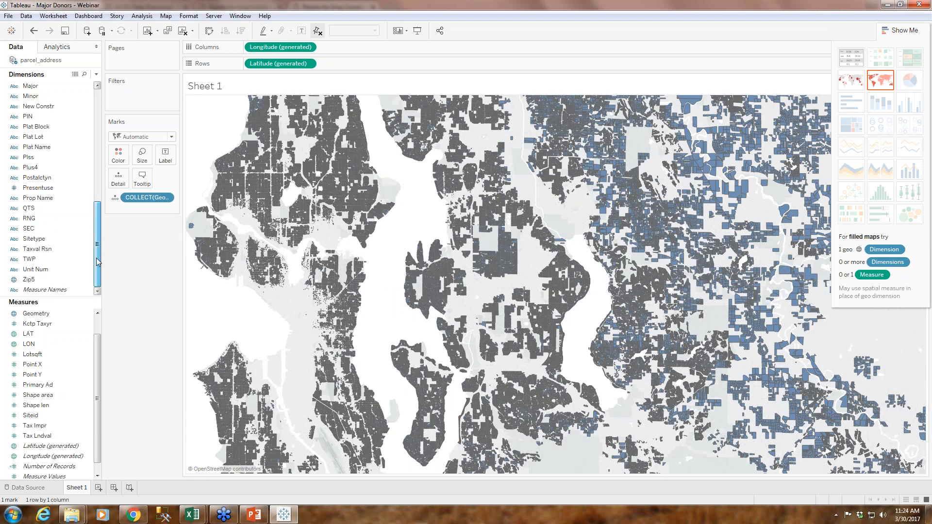
mouse_move(96, 262)
left_mouse_down()
mouse_move(108, 138)
mouse_move(95, 261)
left_mouse_up()
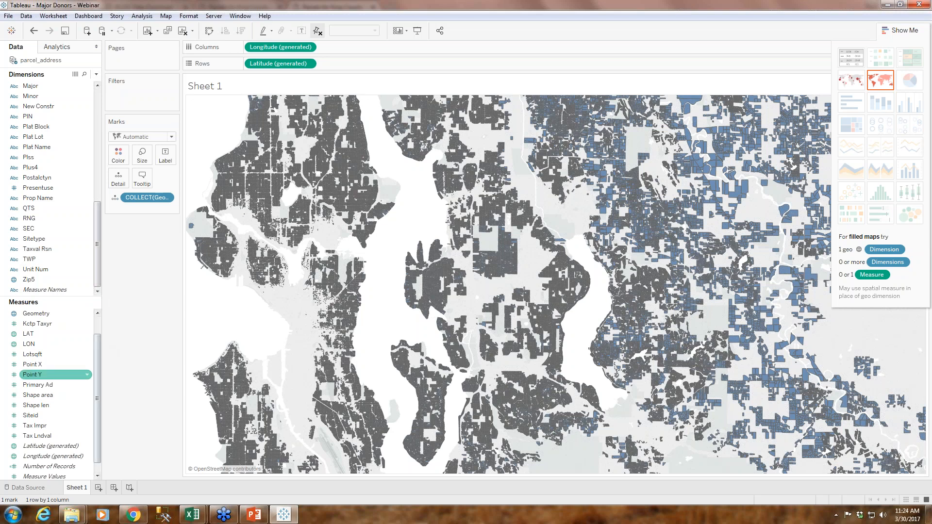
left_click_drag(98, 355, 97, 330)
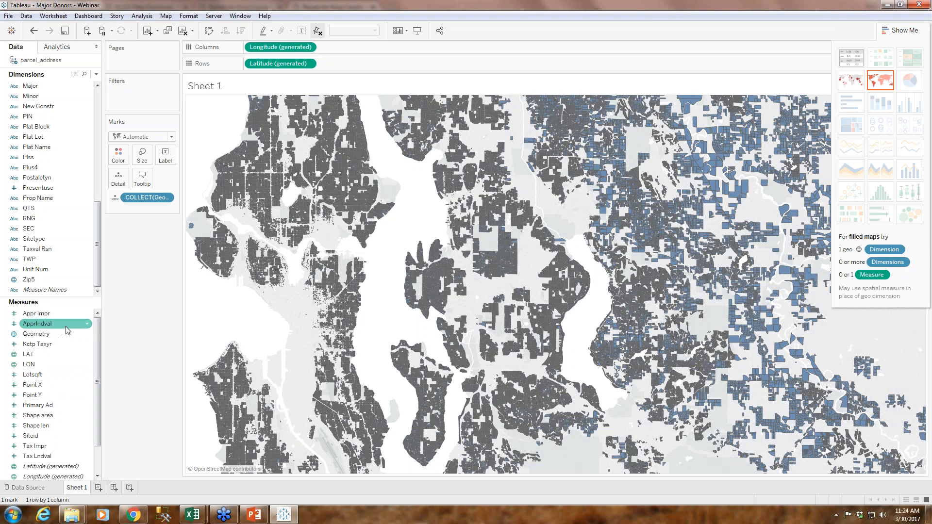
left_click(96, 75)
left_click(57, 85)
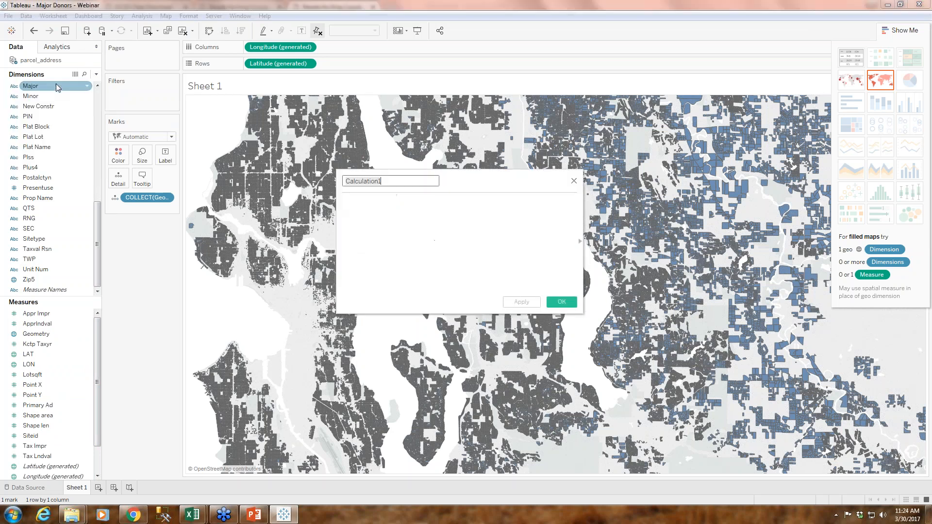
type("Property Value")
Switch to Windows Explorer, open the Cheat Sheet text file in the 03_30_Prospecting Major Donors webinar folder, and copy its formula
left_click(72, 514)
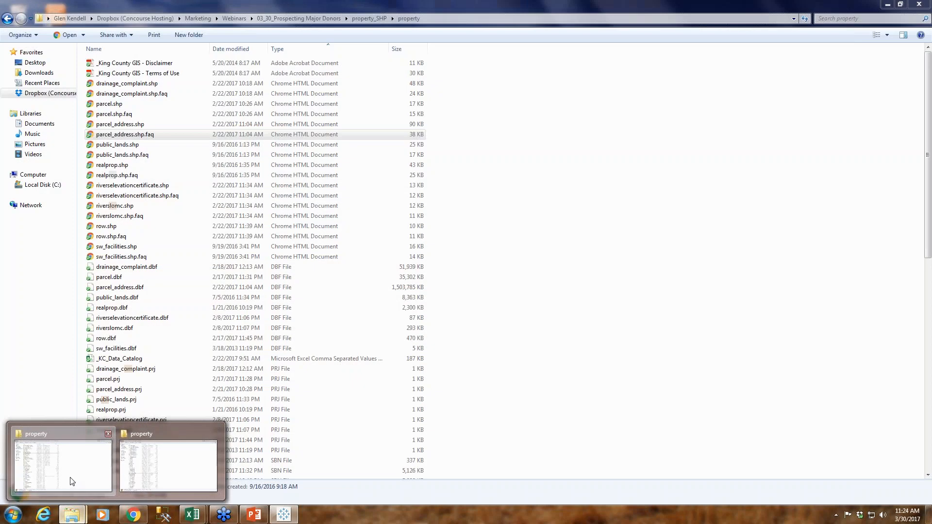
left_click(71, 483)
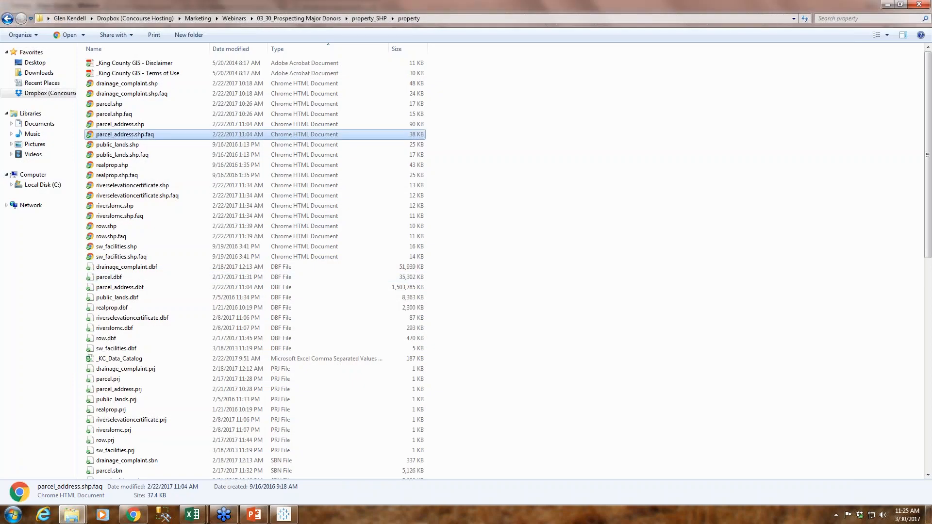
left_click(49, 93)
double_click(144, 71)
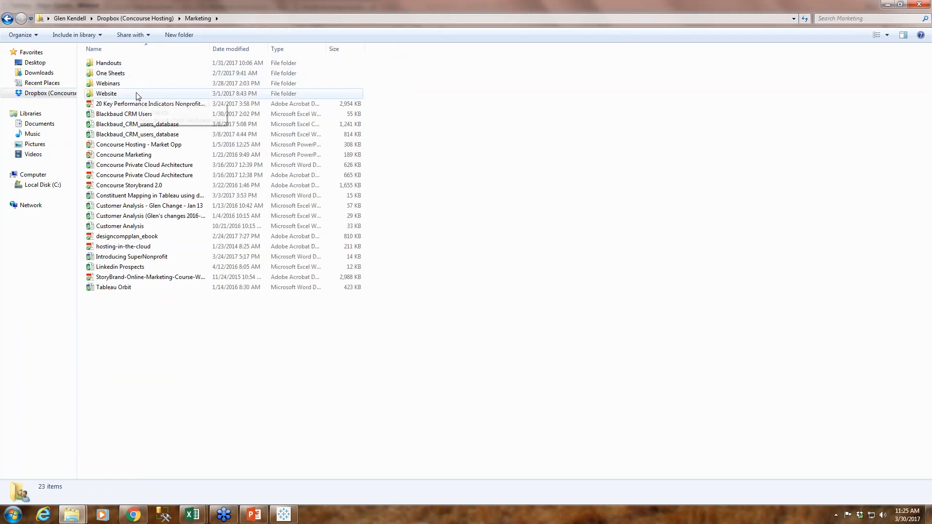
double_click(134, 84)
double_click(138, 165)
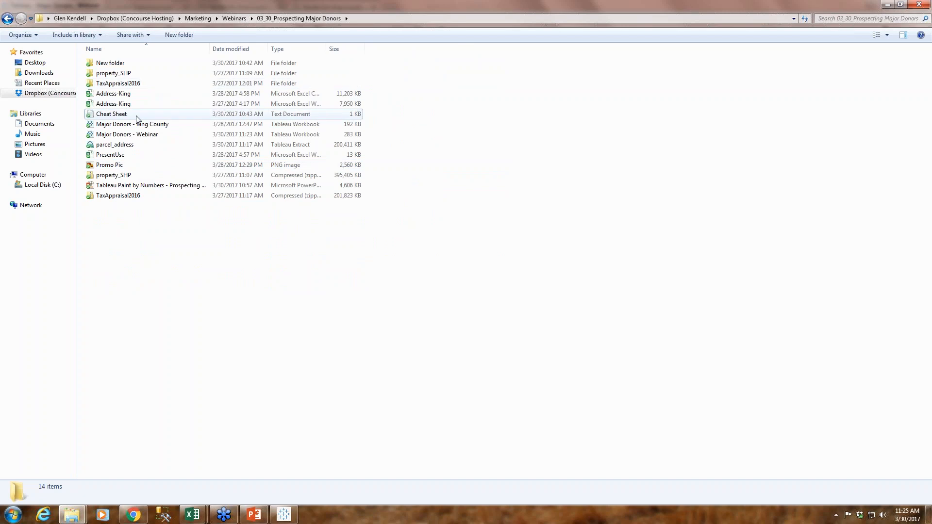
double_click(116, 115)
key("ctrl+a")
key("ctrl+c")
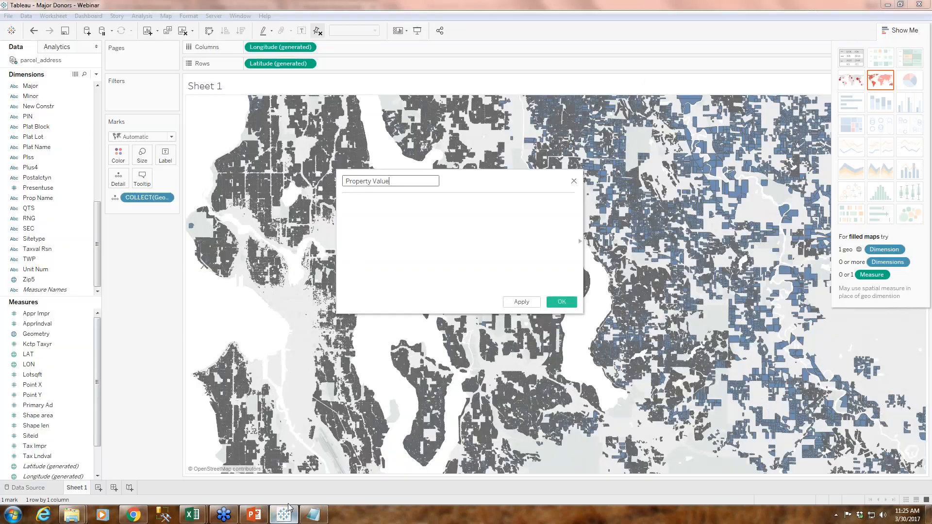
Switch back to Tableau and define the Property Value calculation as [Appr Impr] + [Apprlndval]
left_click(284, 514)
left_click(440, 220)
key("ctrl+v")
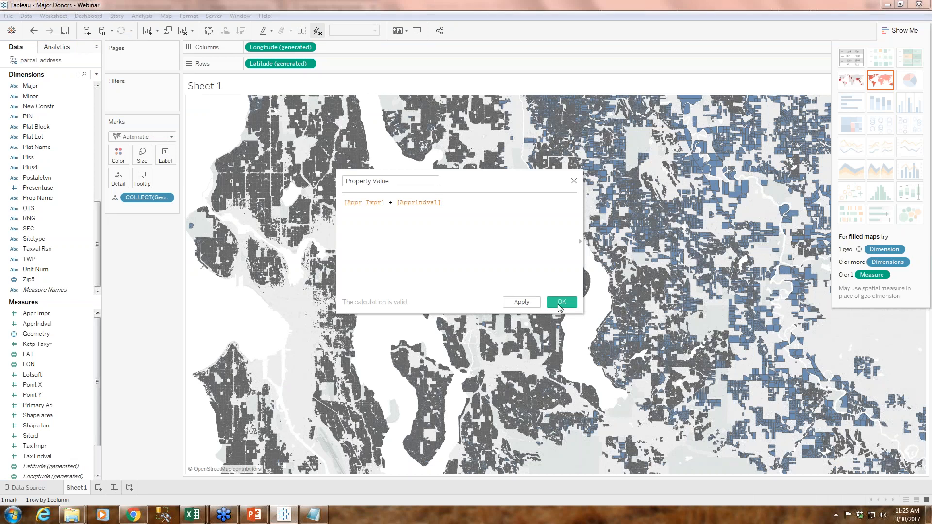
left_click(561, 302)
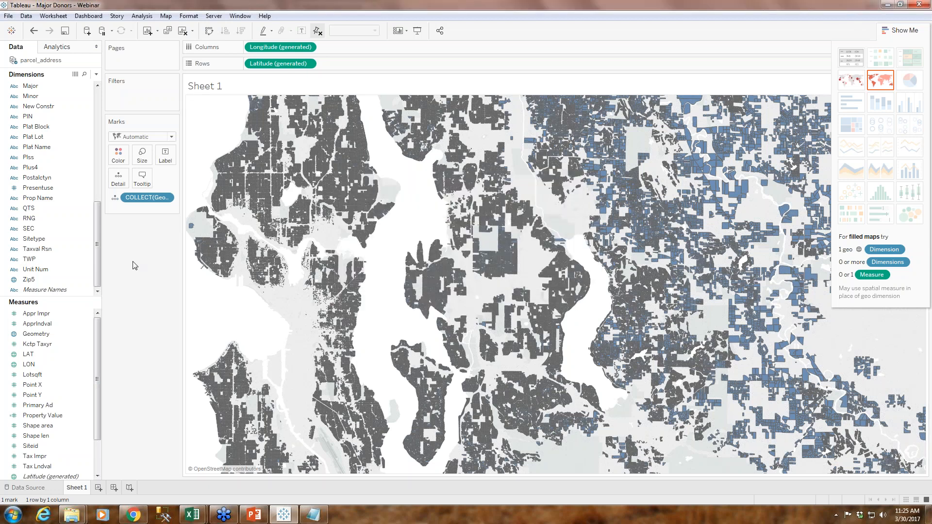
Add the Property Value measure to the parcel map as mark detail and aggregate it as an attribute
left_click_drag(97, 344, 96, 406)
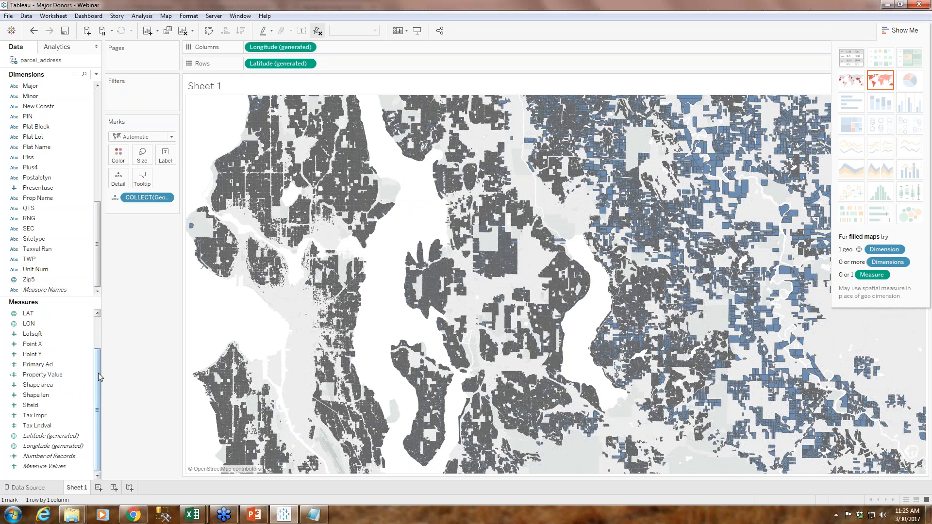
left_click_drag(44, 378, 117, 186)
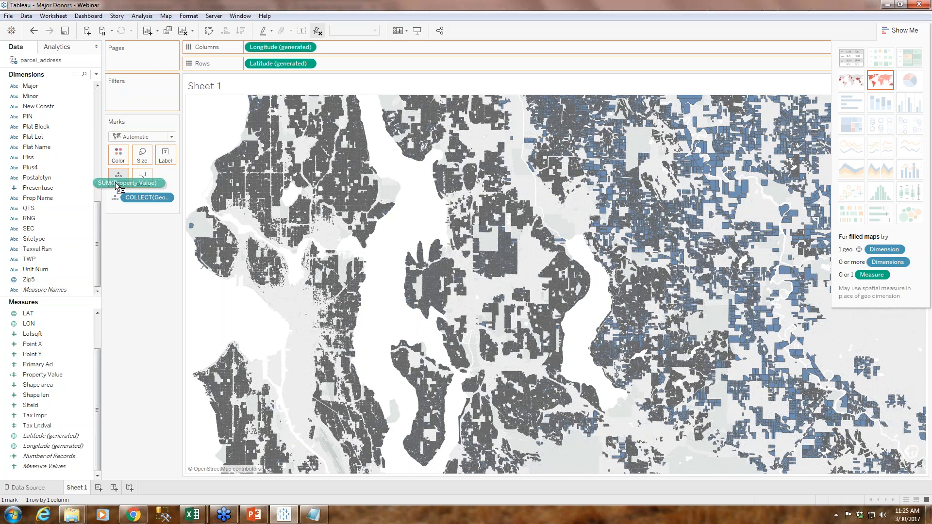
left_click_drag(117, 186, 118, 187)
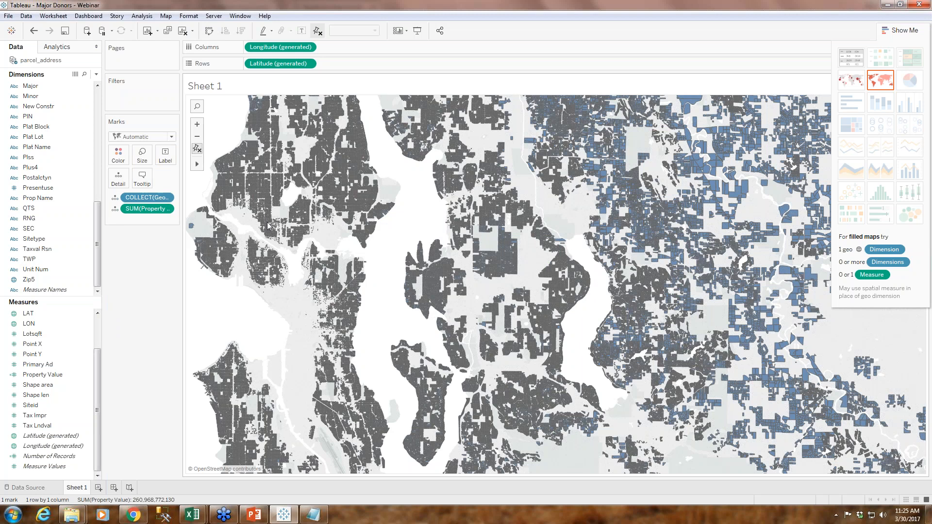
mouse_move(270, 230)
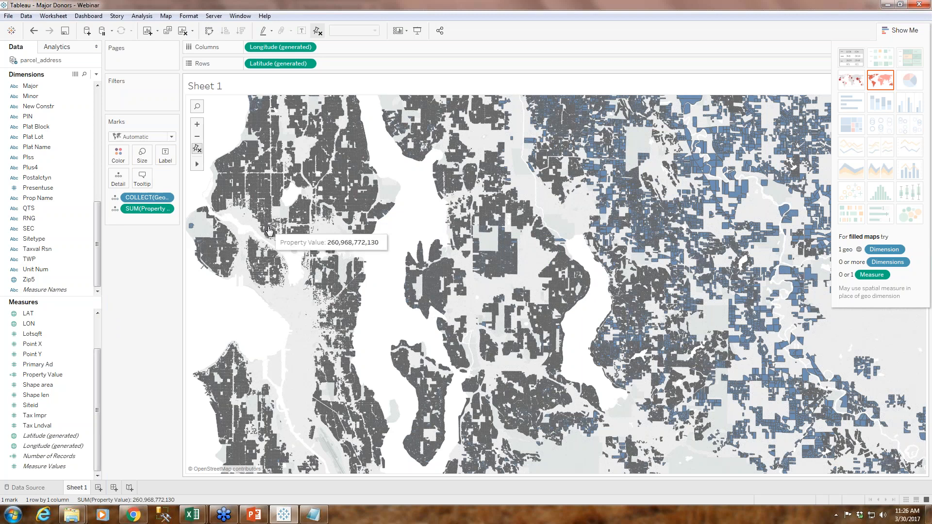
left_click(166, 209)
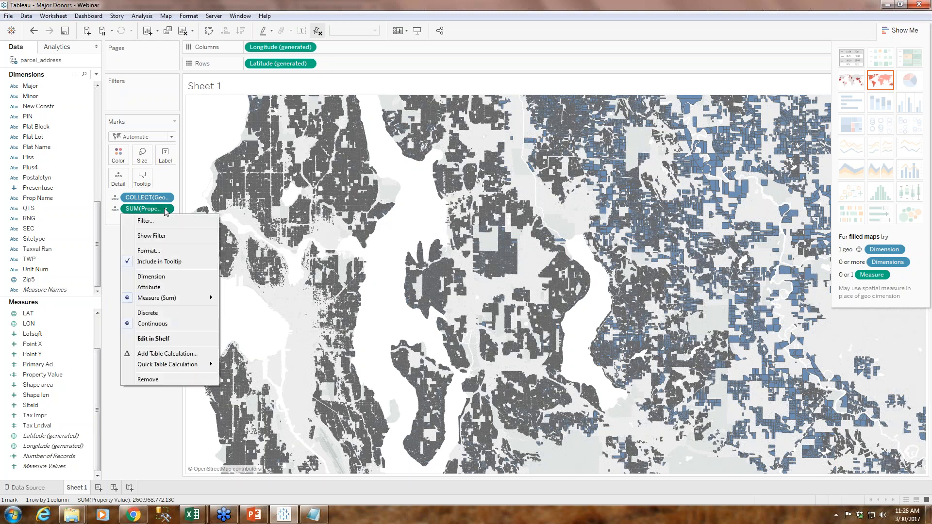
left_click(162, 286)
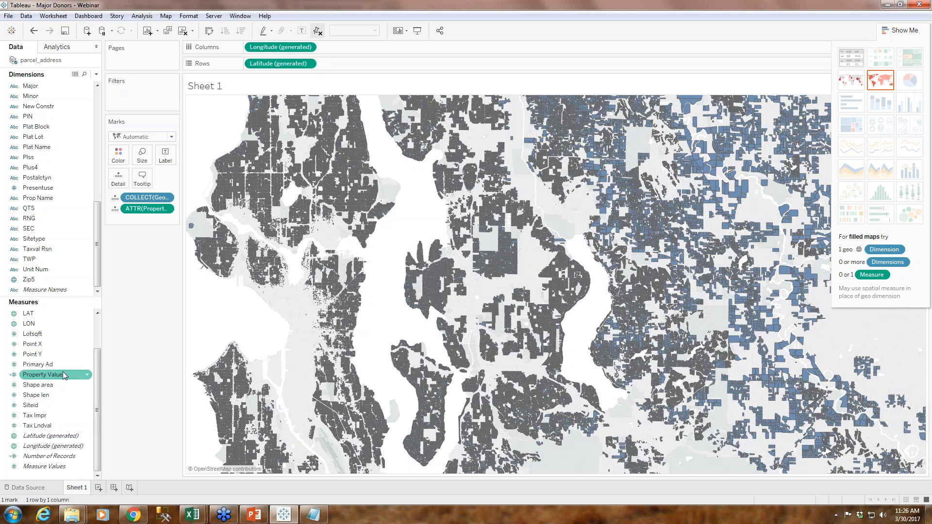
Filter the parcel map on all values of Property Value, with a range starting at 750,000
left_click_drag(57, 374, 150, 96)
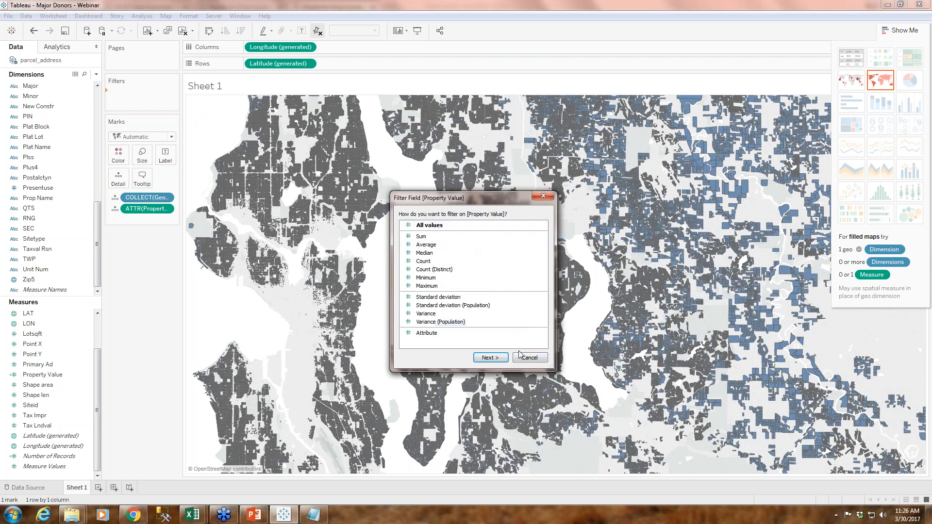
left_click(490, 358)
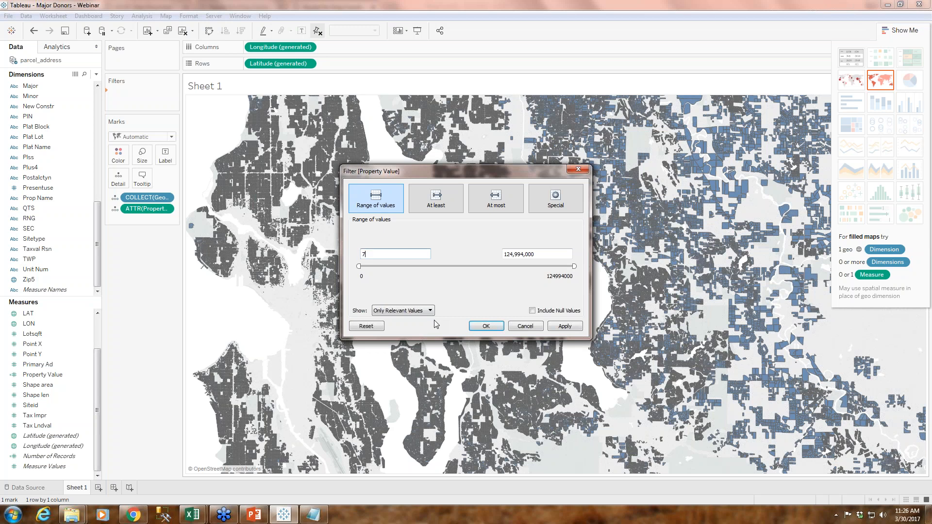
type("750,000")
left_click(489, 329)
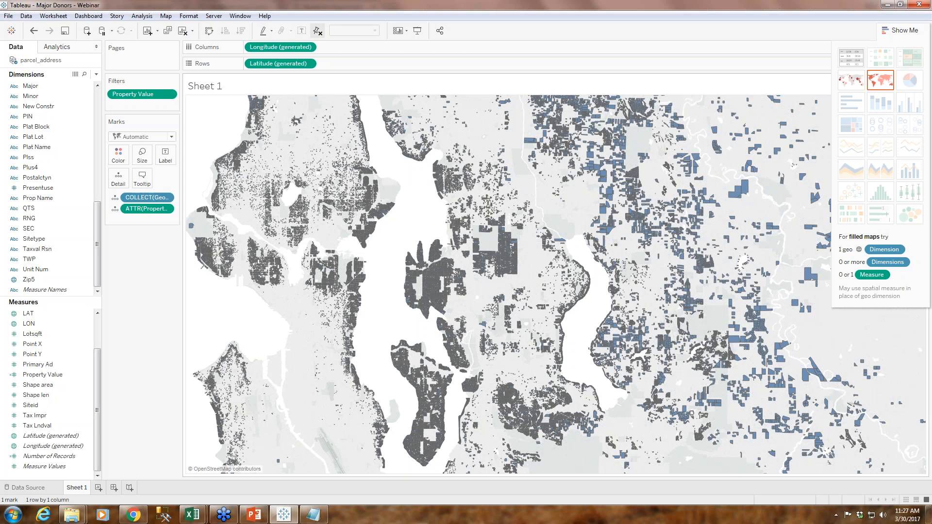
Bring the dense parcel area beside the lake into close view and hide the Show Me chart options
left_click(196, 123)
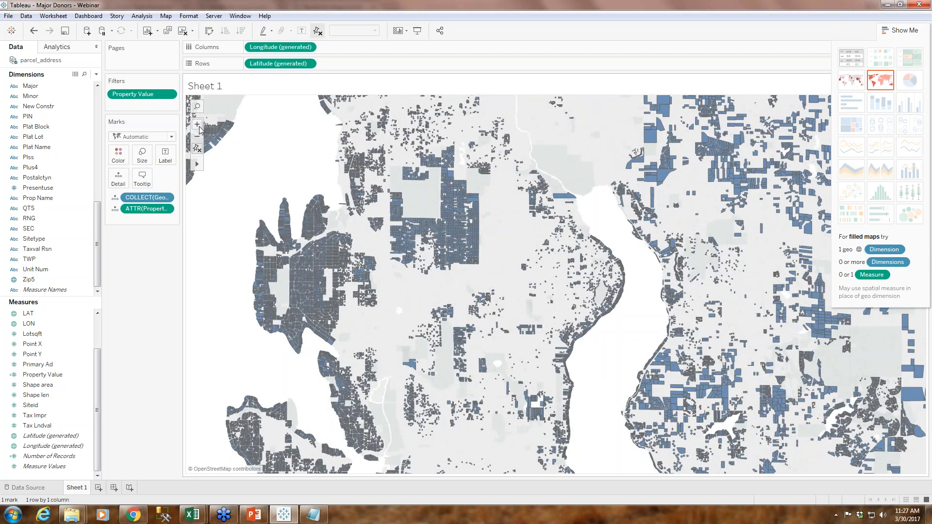
left_click(198, 125)
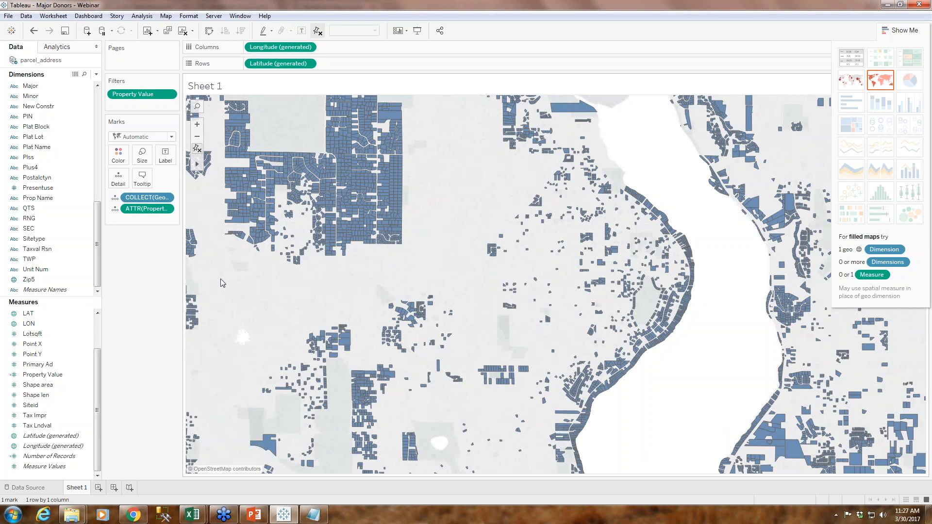
left_click_drag(224, 278, 529, 276)
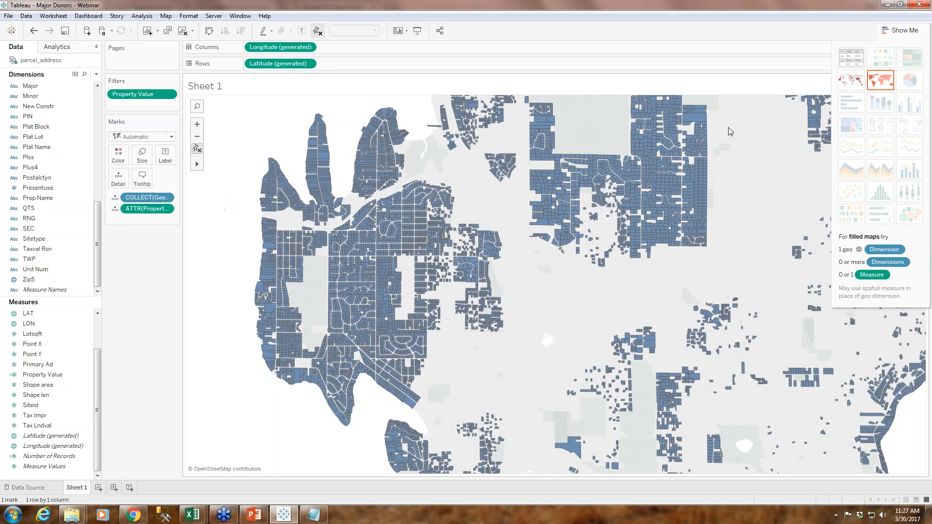
left_click(899, 32)
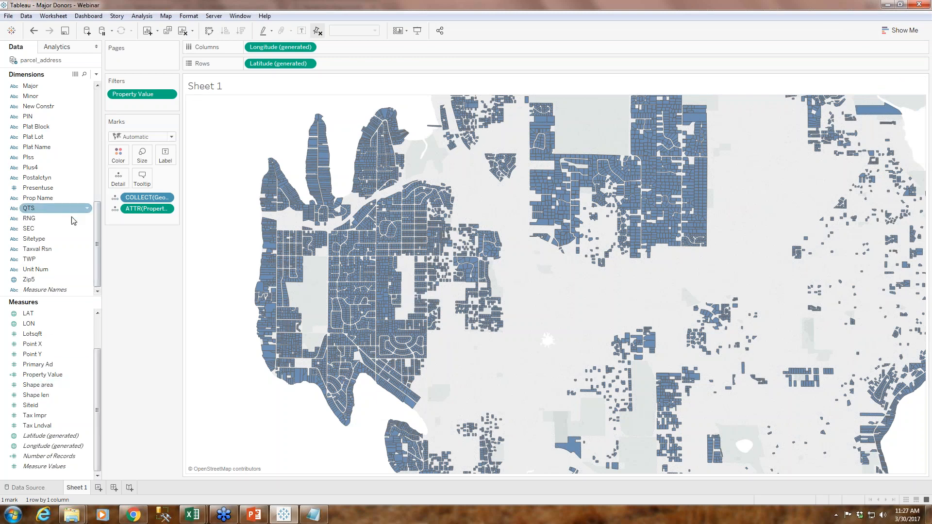
left_click(60, 376)
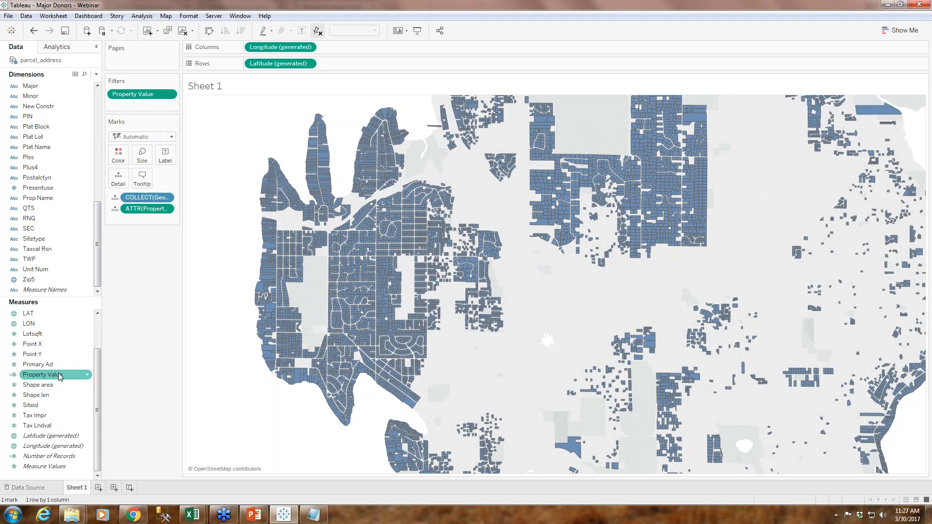
right_click(60, 377)
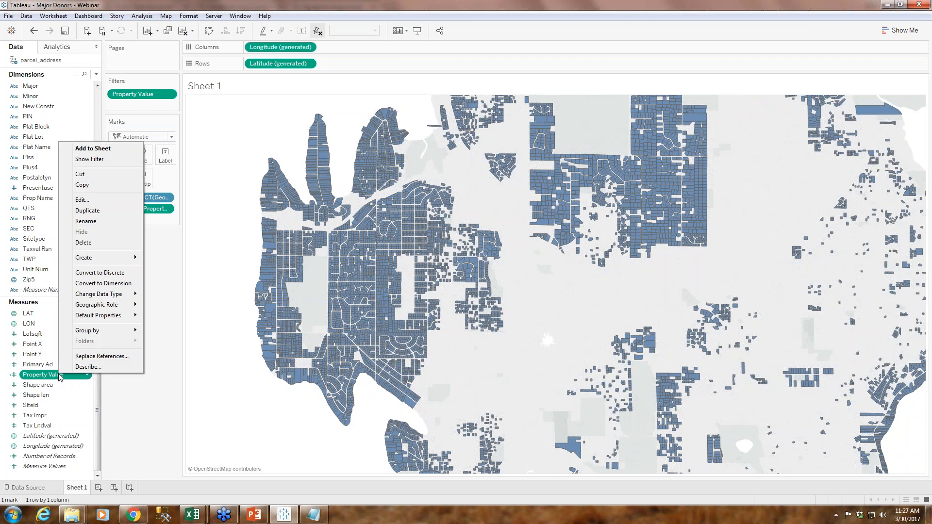
left_click(155, 373)
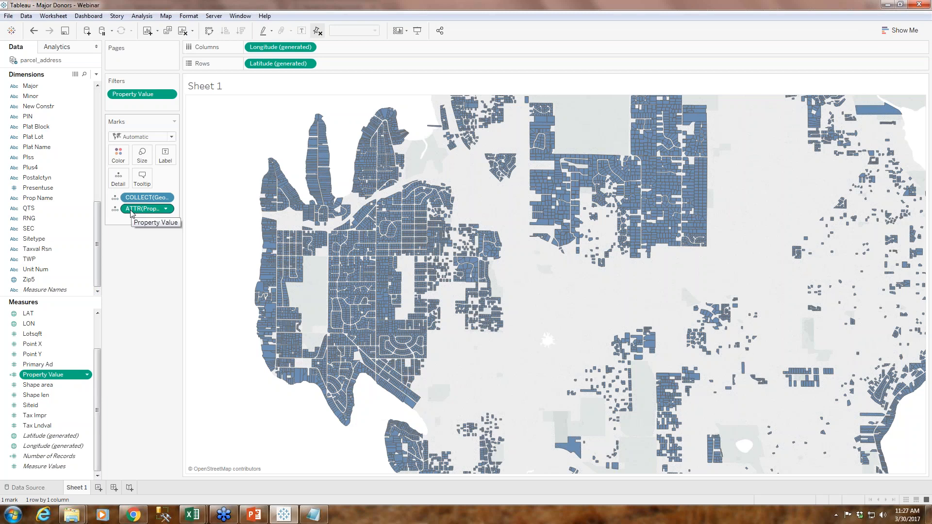
Color the parcels by Property Value, used as a dimension, and check the value of the darkest parcel on the western shore
left_click_drag(131, 212, 119, 155)
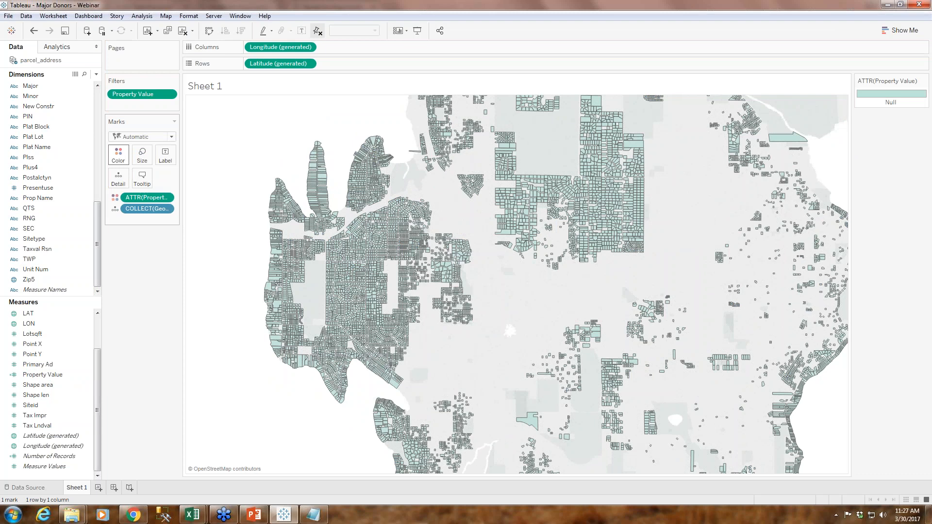
left_click(167, 198)
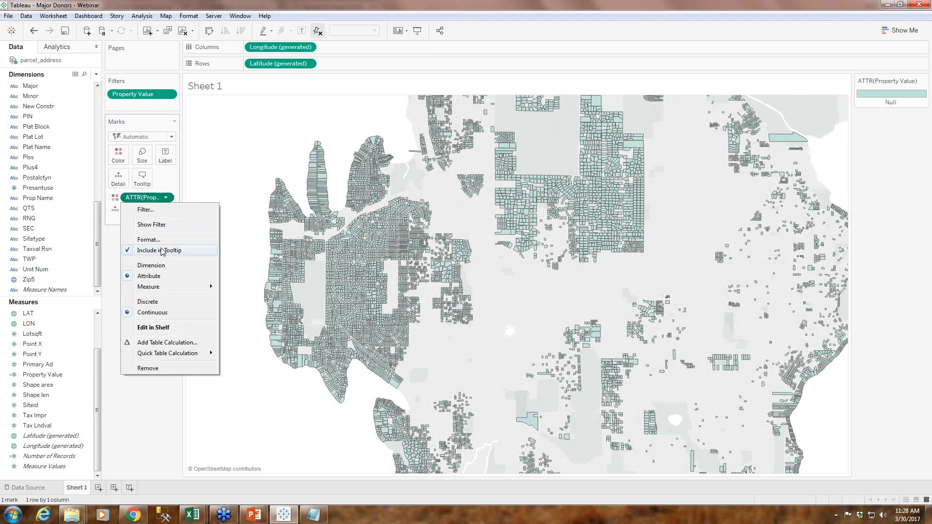
left_click(155, 266)
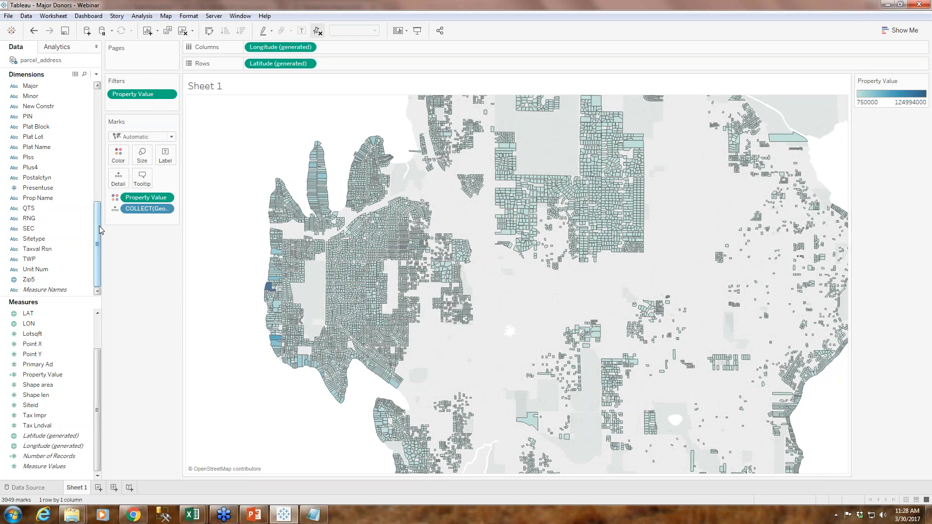
mouse_move(270, 289)
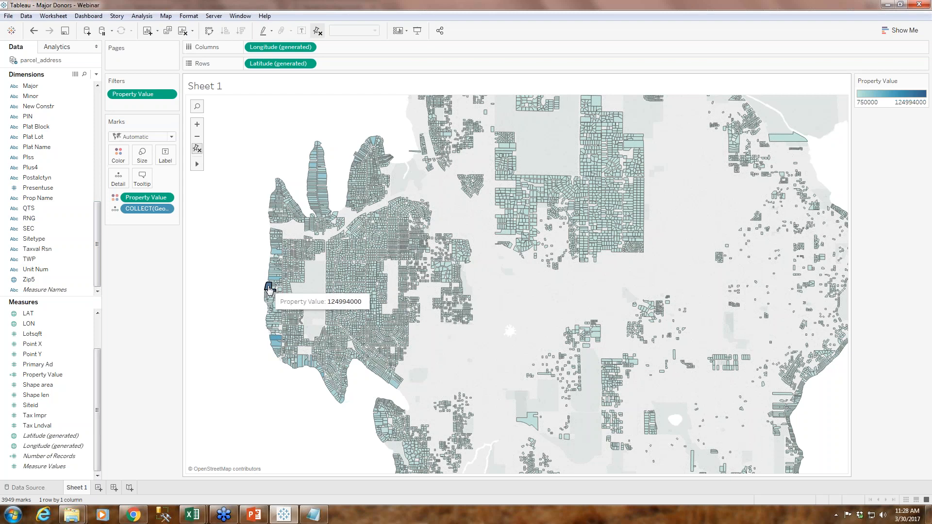
Add the Addr Full dimension with all its members to the parcel map as mark detail
left_click_drag(97, 245, 87, 212)
scroll(88, 212, "down", 3)
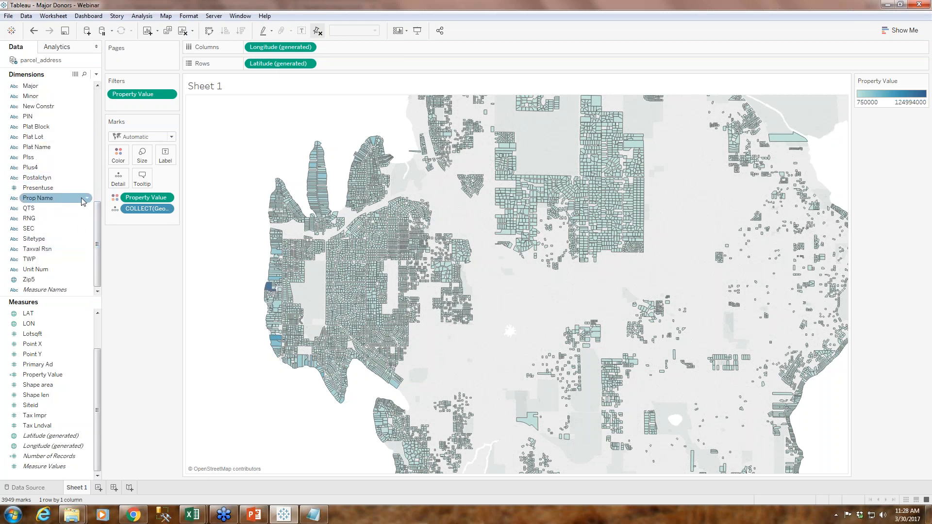
left_click_drag(98, 228, 100, 113)
left_click_drag(29, 97, 120, 180)
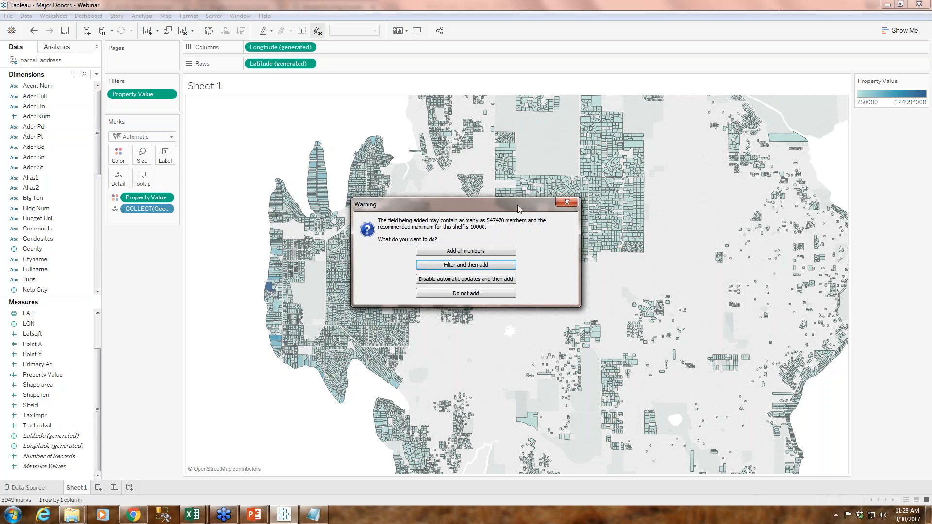
left_click(442, 252)
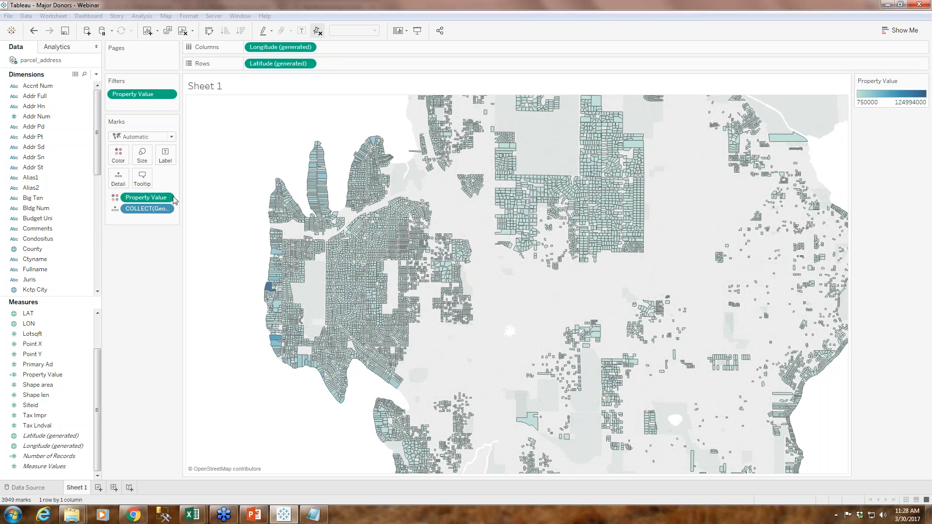
Add the Prop Name dimension with all its members to the parcel map as mark detail
scroll(90, 232, "down", 5)
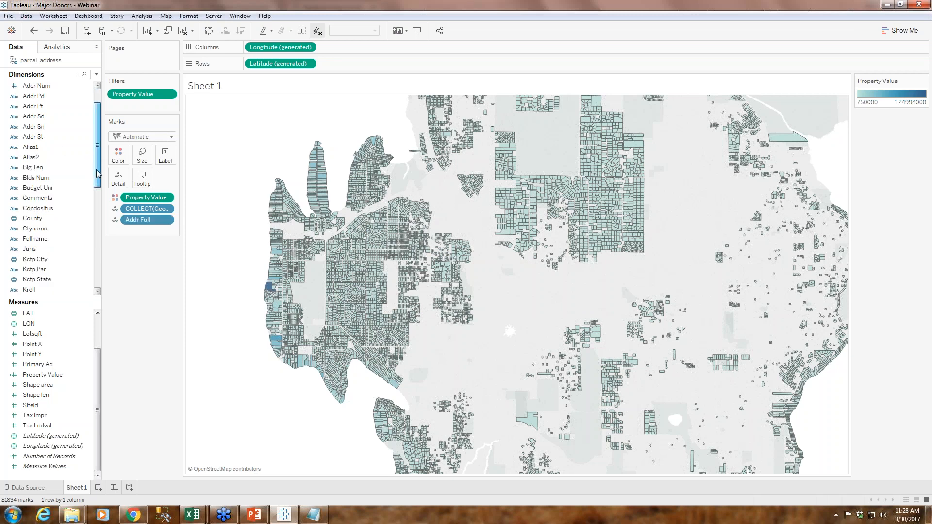
scroll(90, 232, "down", 1)
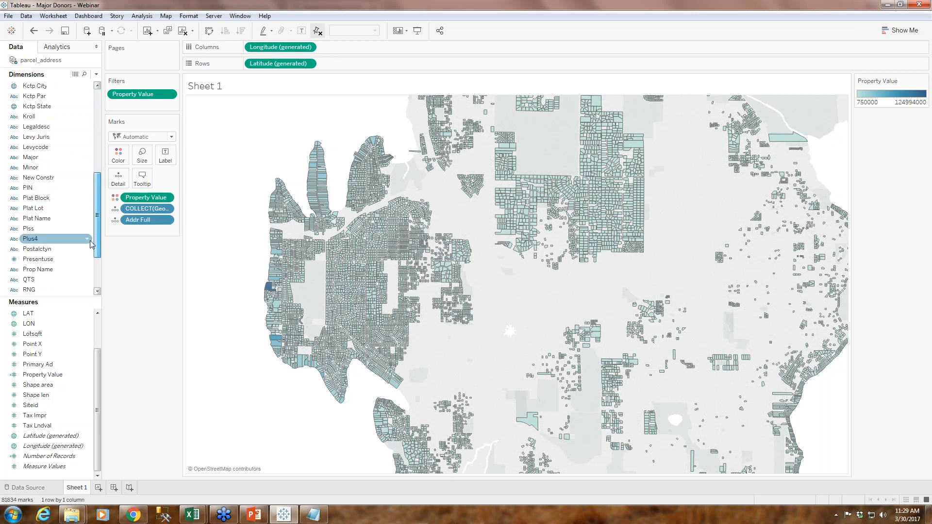
left_click_drag(41, 269, 116, 179)
left_click(450, 251)
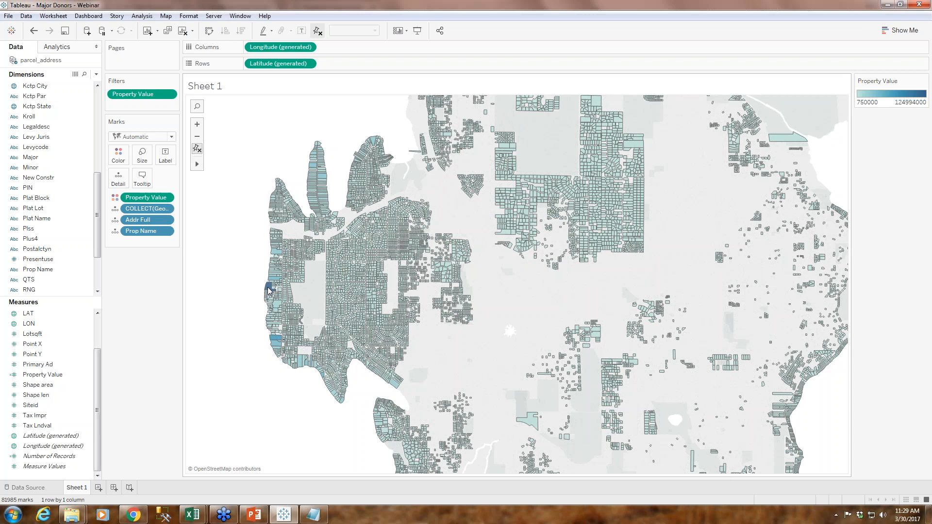
Reset the map to its full parcel extent and open the map layer settings
mouse_move(270, 289)
mouse_move(197, 165)
left_click_drag(268, 224, 506, 321)
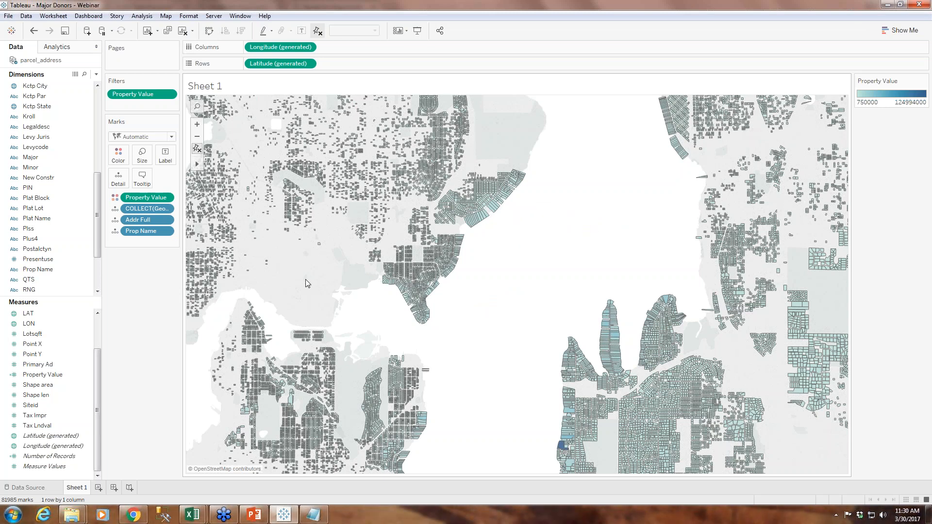
left_click(197, 152)
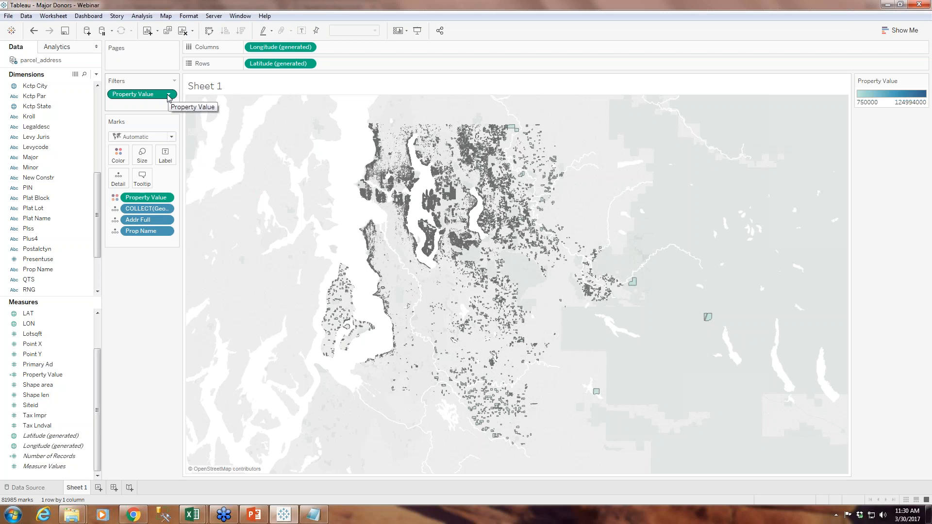
left_click(167, 17)
left_click(189, 76)
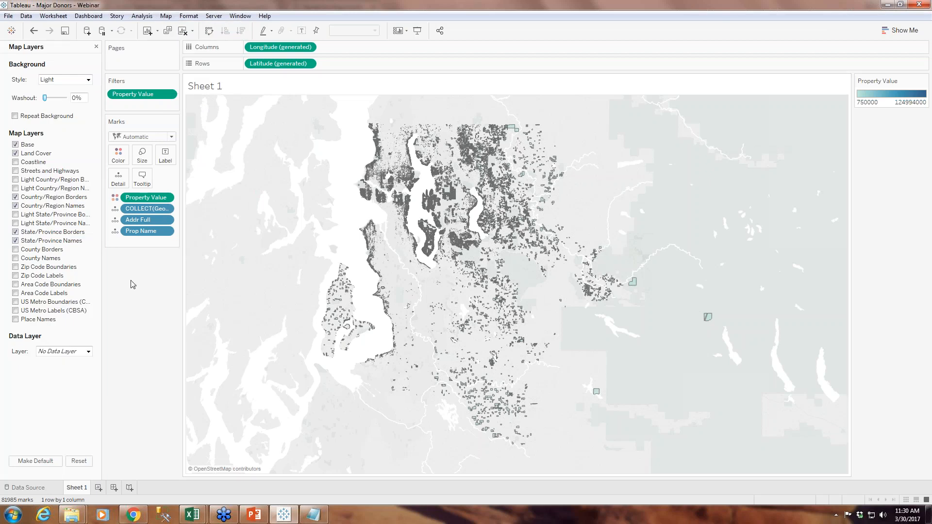
Try the White, Household Income (median) and White Collar Occupation data layers on the map, and return to No Data Layer
left_click(89, 352)
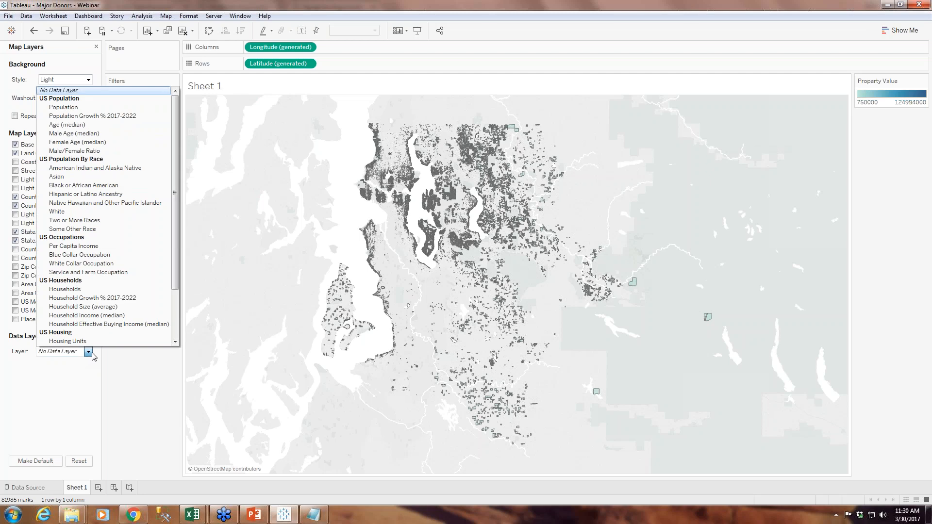
left_click(169, 215)
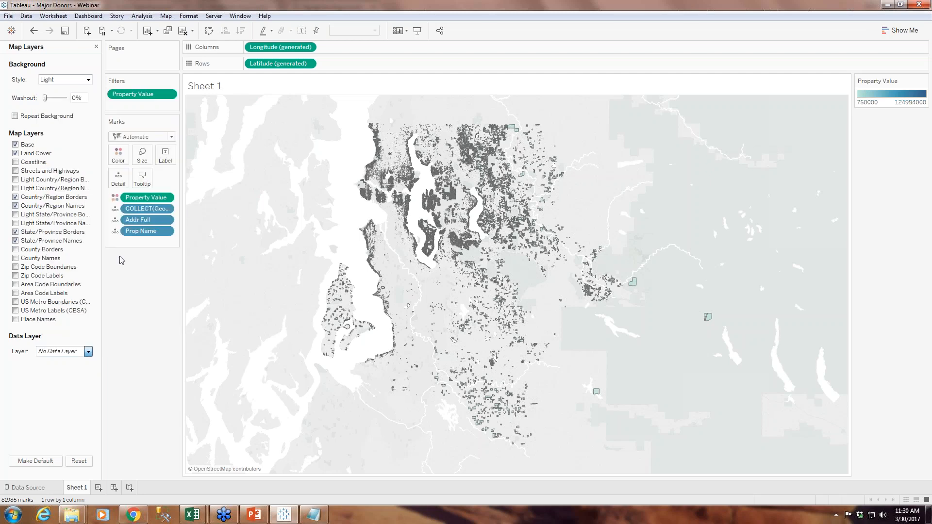
left_click(88, 351)
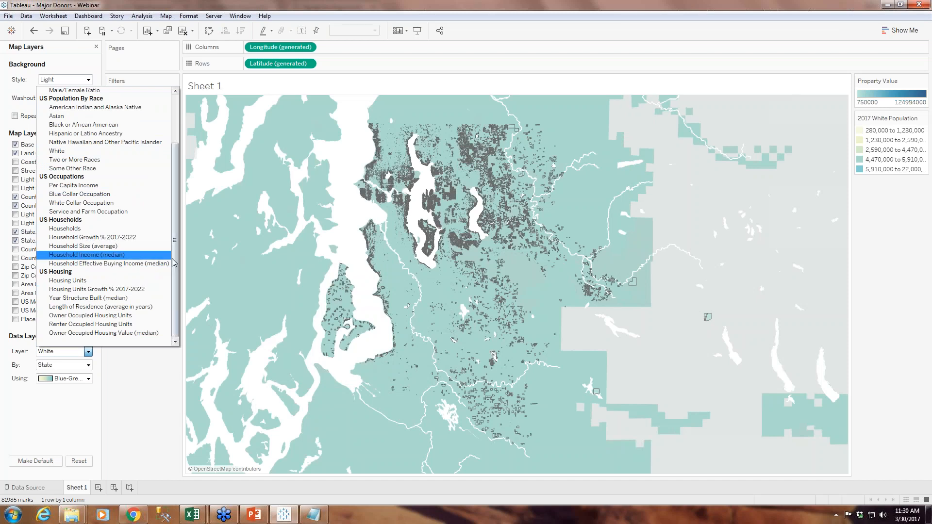
mouse_move(175, 296)
left_mouse_down()
mouse_move(175, 247)
mouse_move(172, 301)
left_mouse_up()
left_click(87, 256)
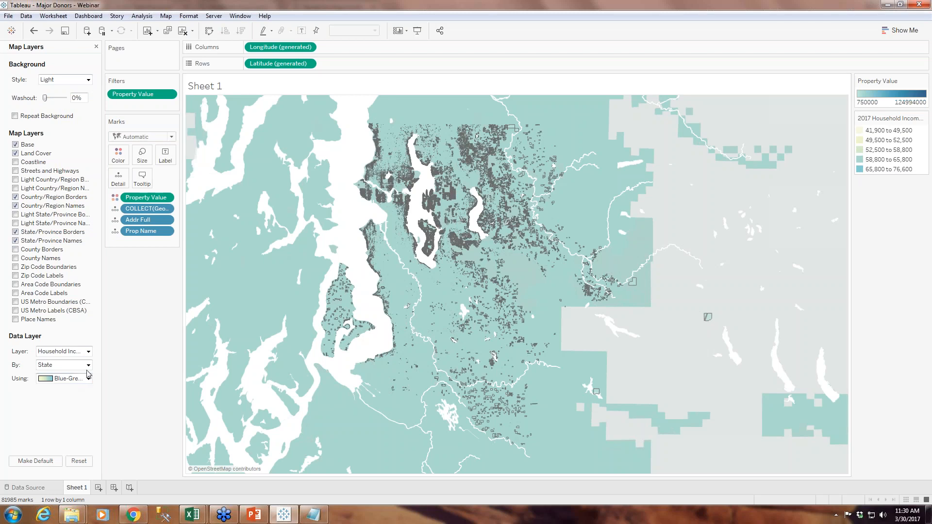
left_click(88, 351)
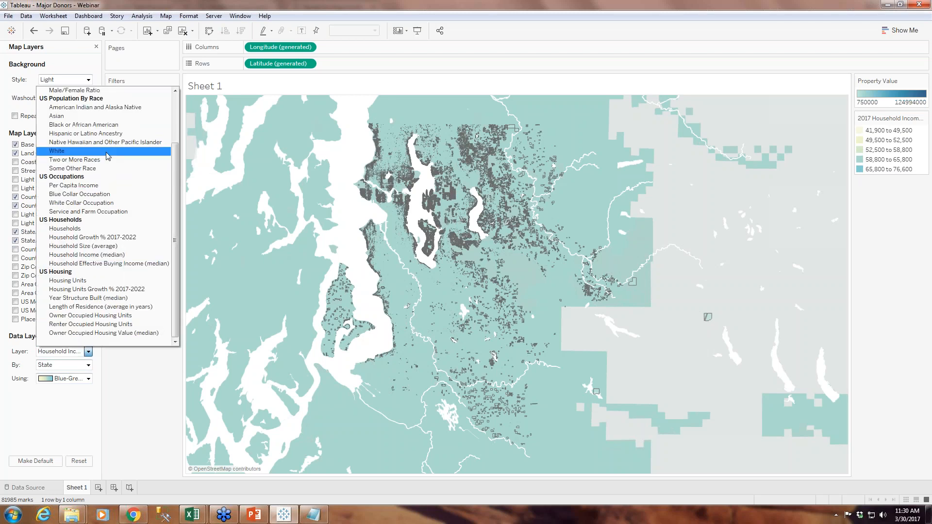
left_click(92, 206)
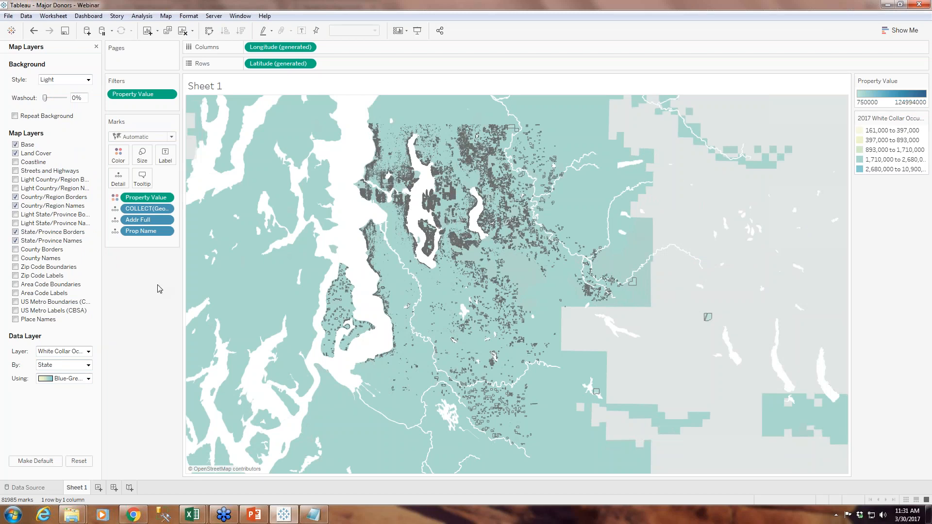
left_click(89, 351)
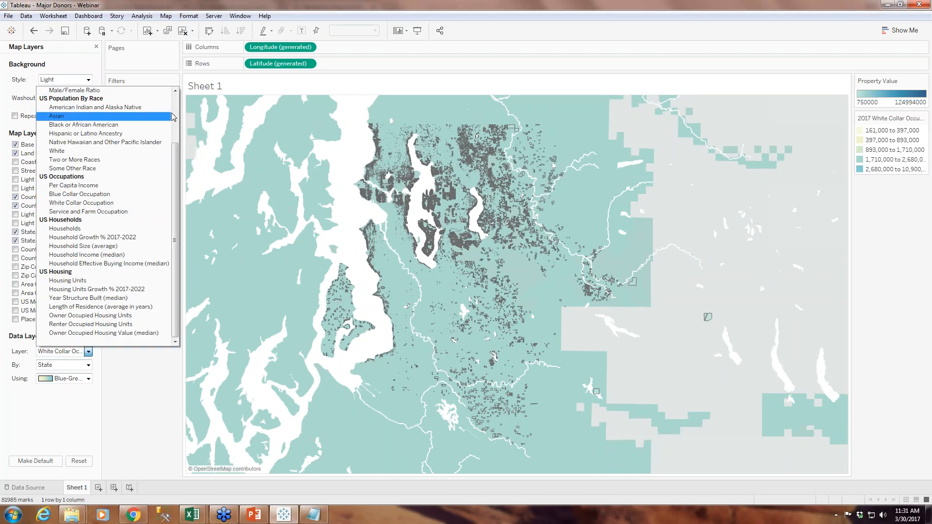
scroll(175, 113, "up", 3)
left_click(63, 90)
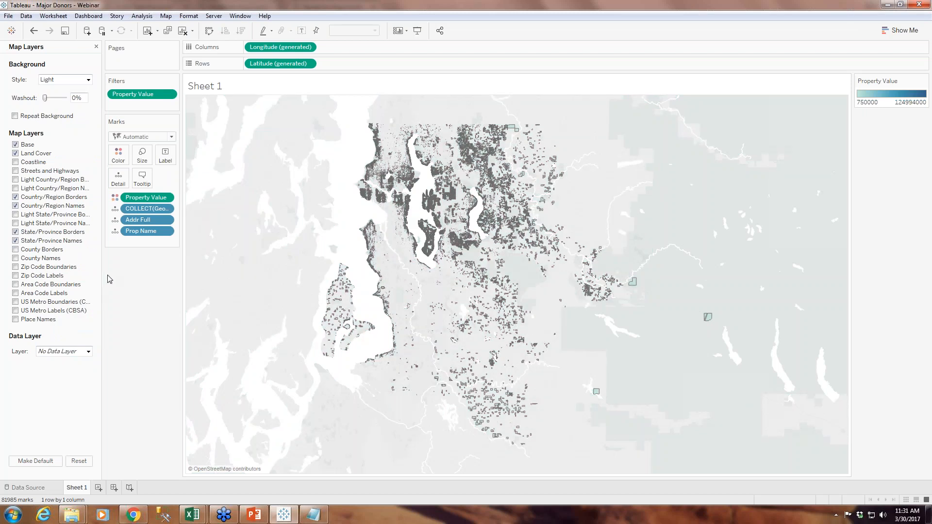
Show the Zip Code Boundaries, Zip Code Labels, Coastline, Streets and Highways, and Place Names layers on the background map
left_click(15, 268)
left_click(16, 276)
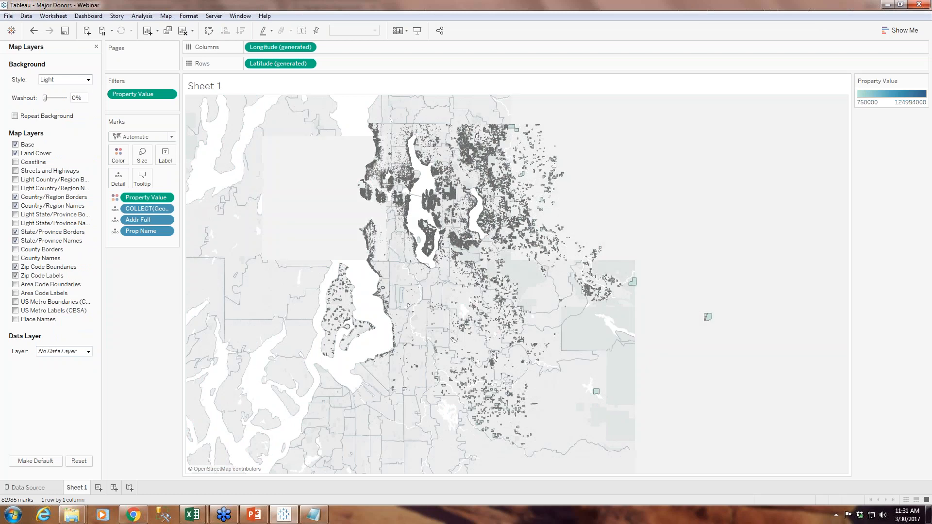
left_click(15, 164)
left_click(16, 172)
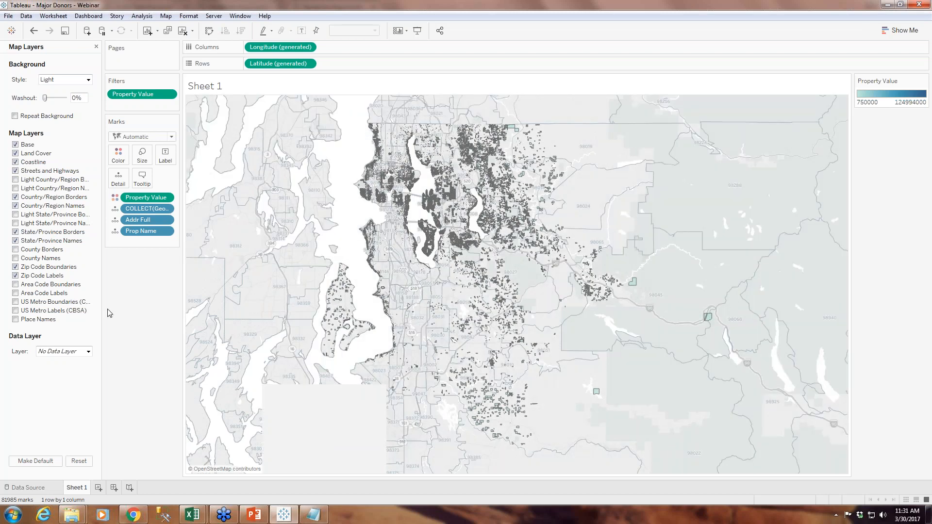
left_click(15, 320)
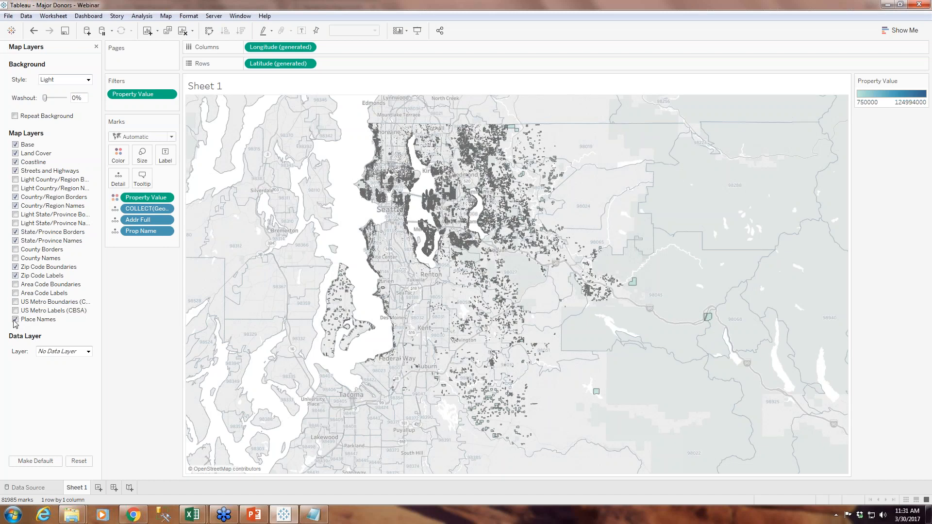
Bring the parcels around Bellevue and the two lakes into close view
mouse_move(261, 132)
left_click(198, 126)
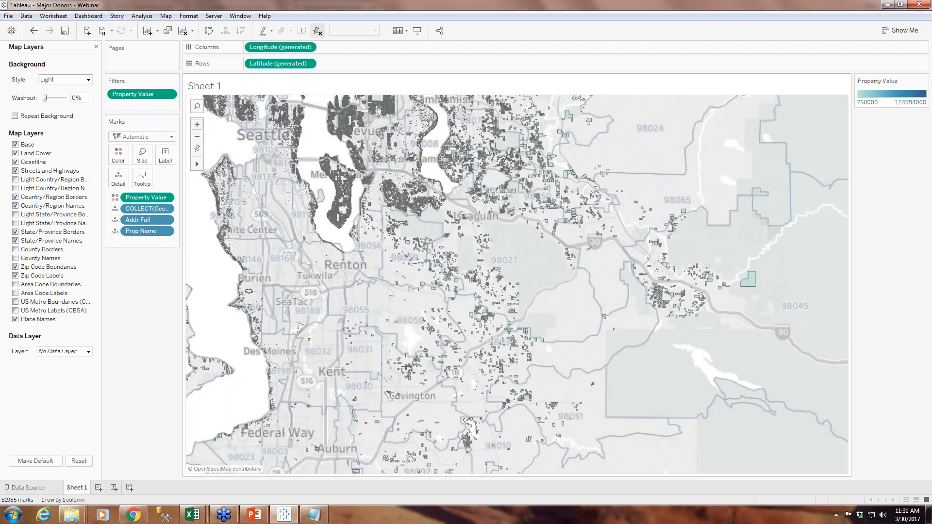
left_click(197, 124)
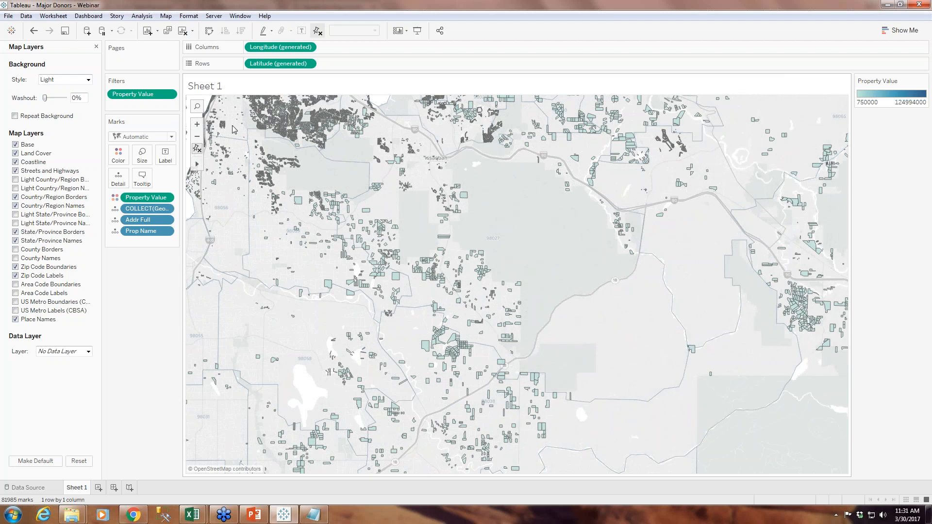
left_click_drag(234, 129, 390, 397)
left_click_drag(279, 243, 284, 249)
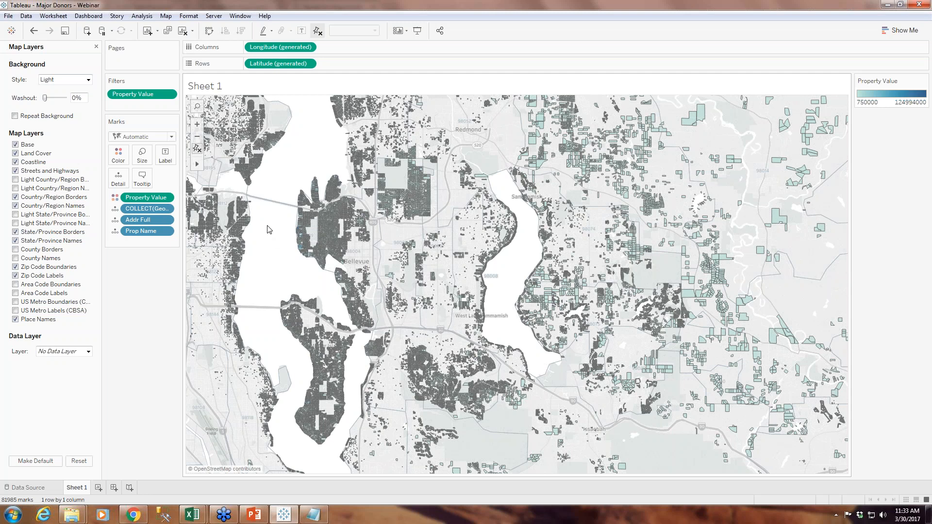
Set the background map style to Normal and close the map layer settings
left_click(198, 126)
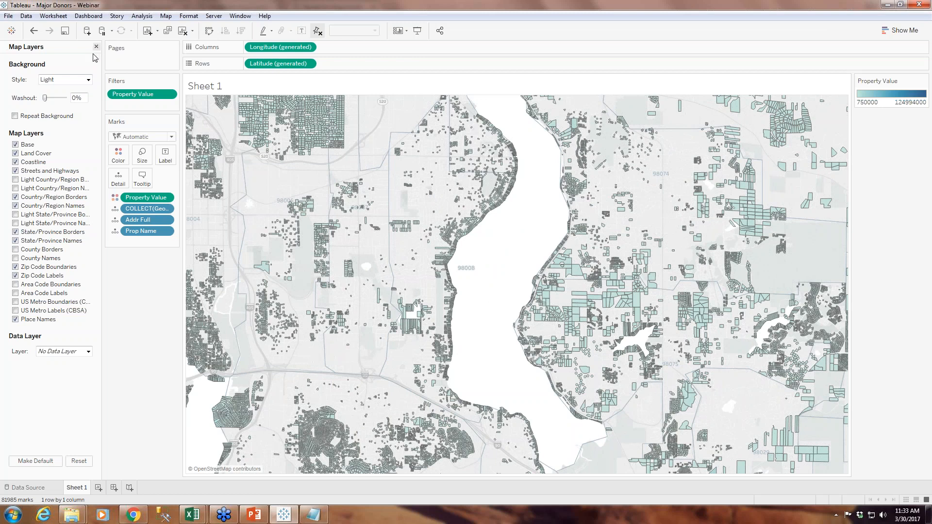
left_click(88, 80)
left_click(61, 92)
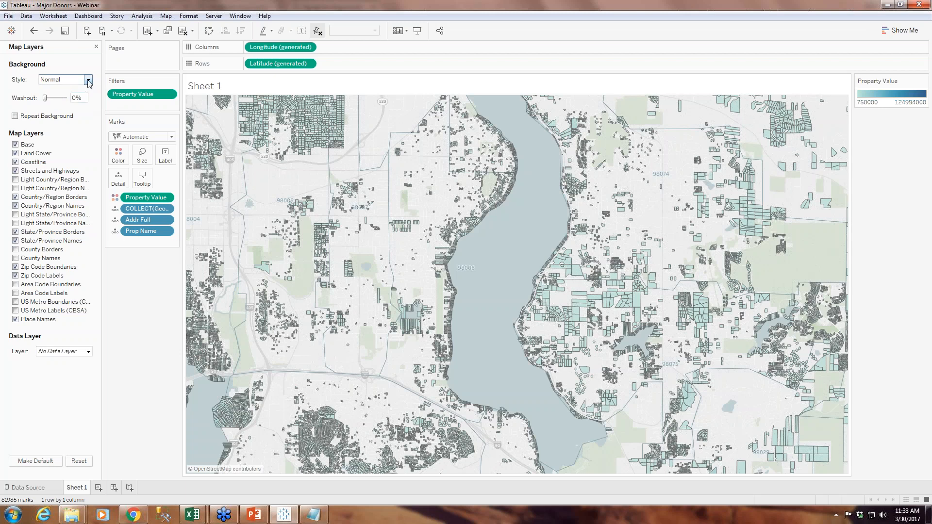
left_click(97, 47)
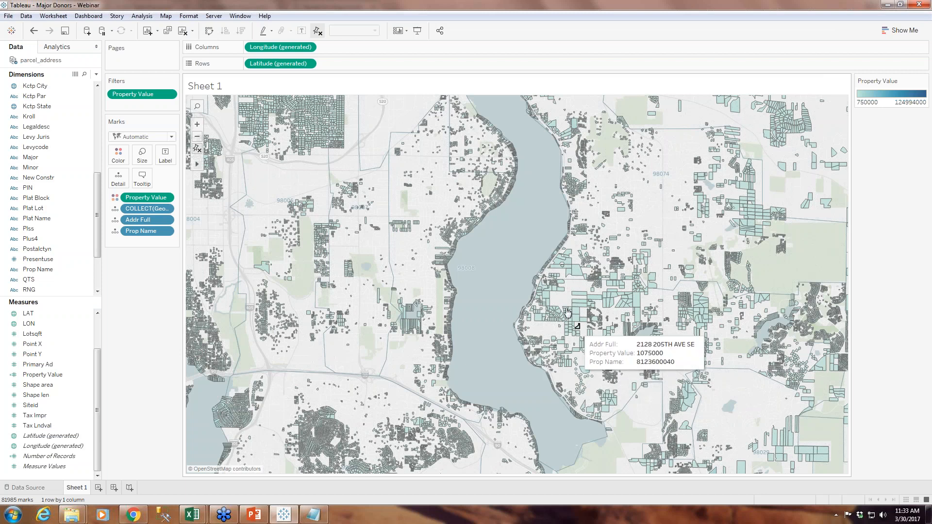
Examine the high-value parcels south of the eastern lake and along both shores of the larger lake near Bellevue
left_click_drag(493, 356, 403, 99)
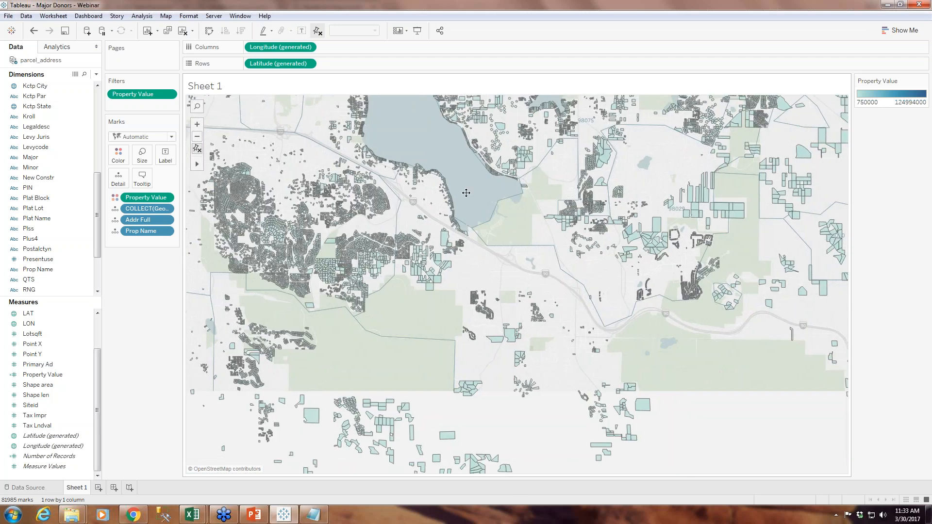
left_click_drag(532, 341, 600, 430)
left_click_drag(462, 215, 543, 369)
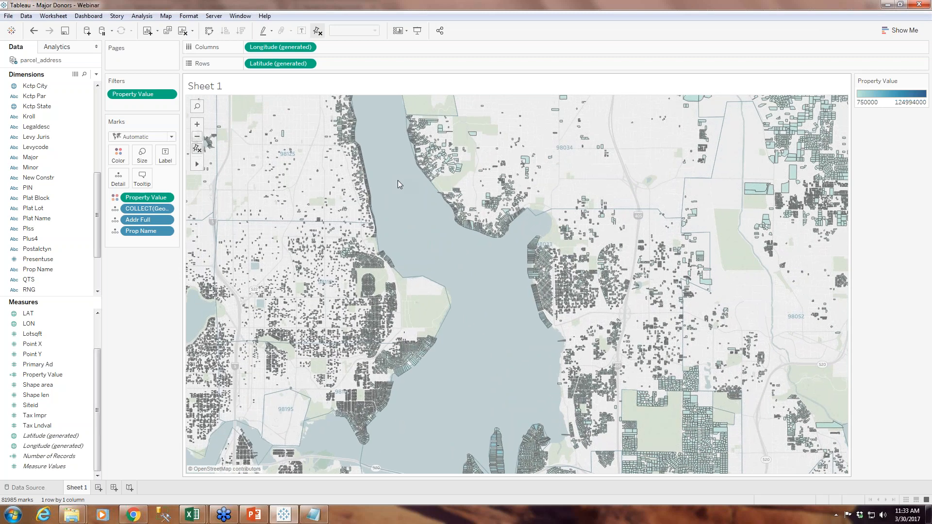
left_click_drag(393, 160, 419, 44)
left_click_drag(428, 359, 427, 311)
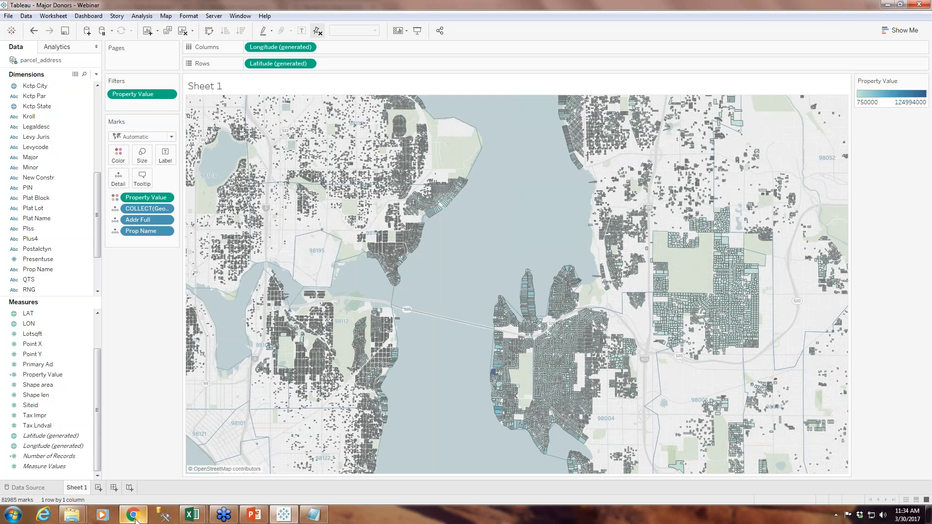
Switch to Mockaroo in Chrome, download the King County - Test Gifts data as a 1000-row CSV, and return to Tableau
left_click(133, 515)
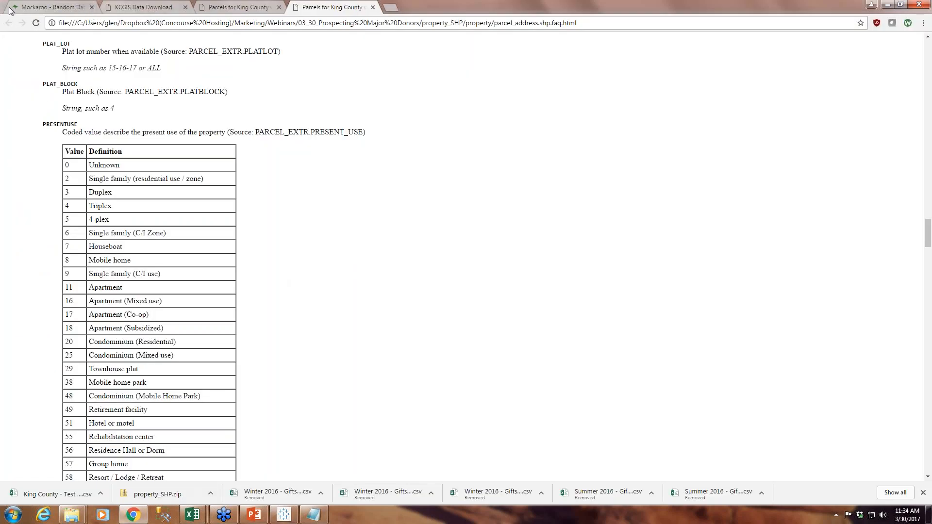
left_click(34, 7)
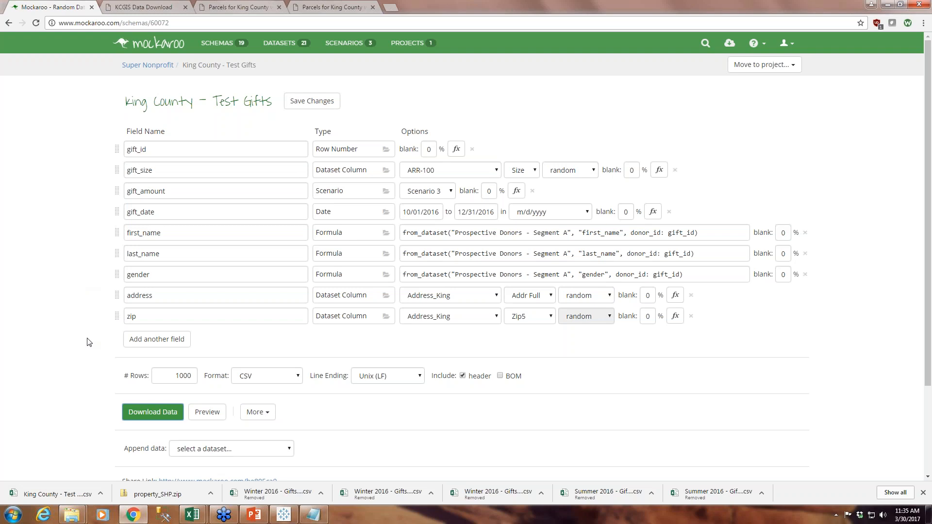
left_click(153, 416)
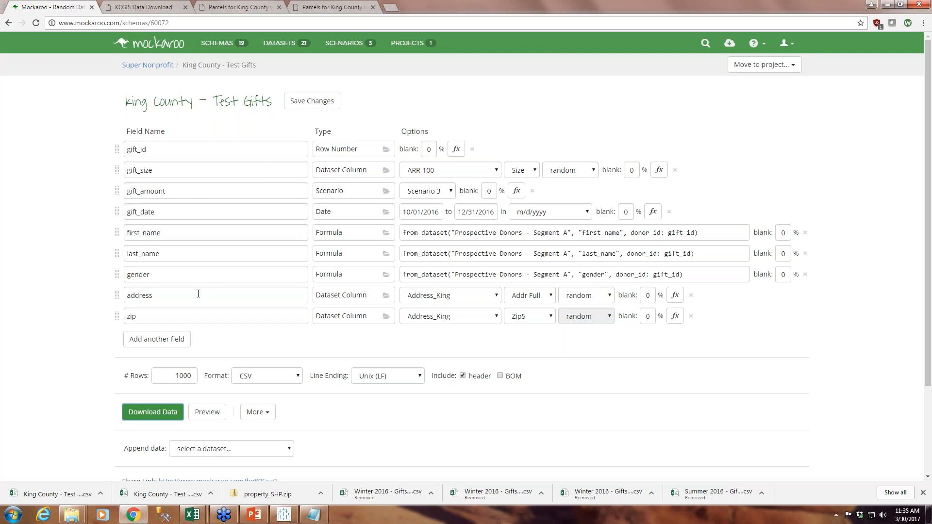
left_click(290, 518)
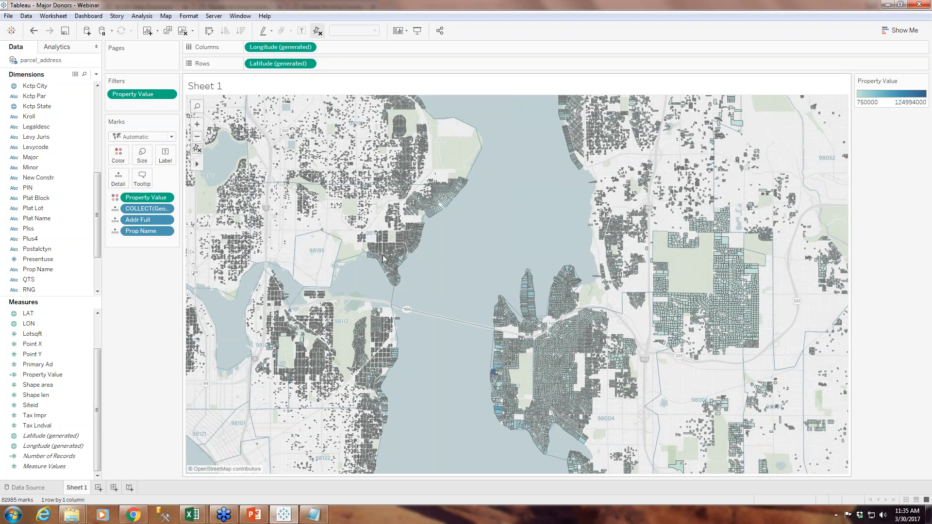
Copy the King County - Test Gifts (1) file from Downloads into the 03_30_Prospecting Major Donors folder in Windows Explorer
mouse_move(382, 258)
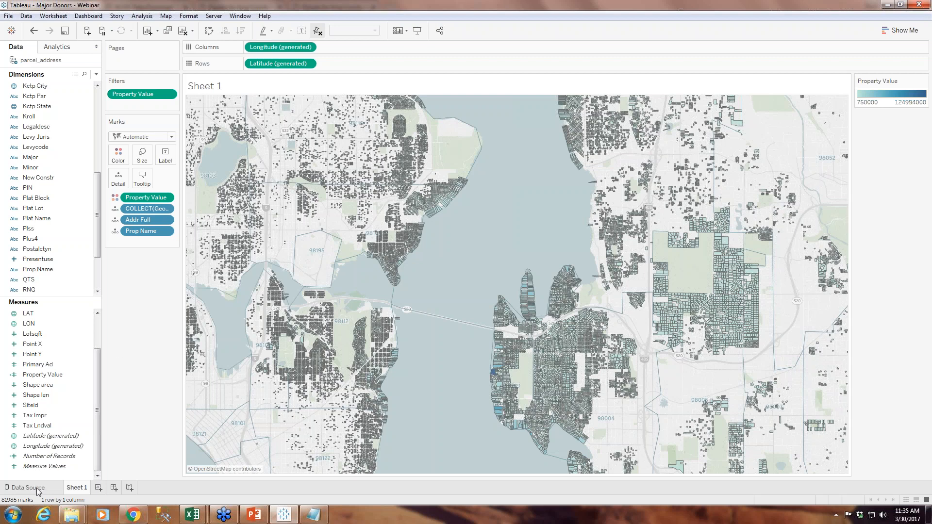
mouse_move(72, 514)
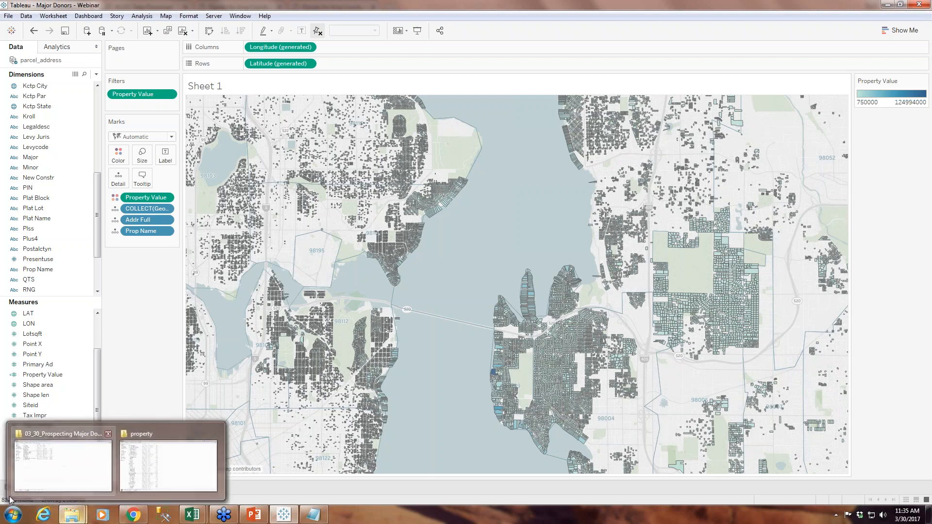
left_click(63, 463)
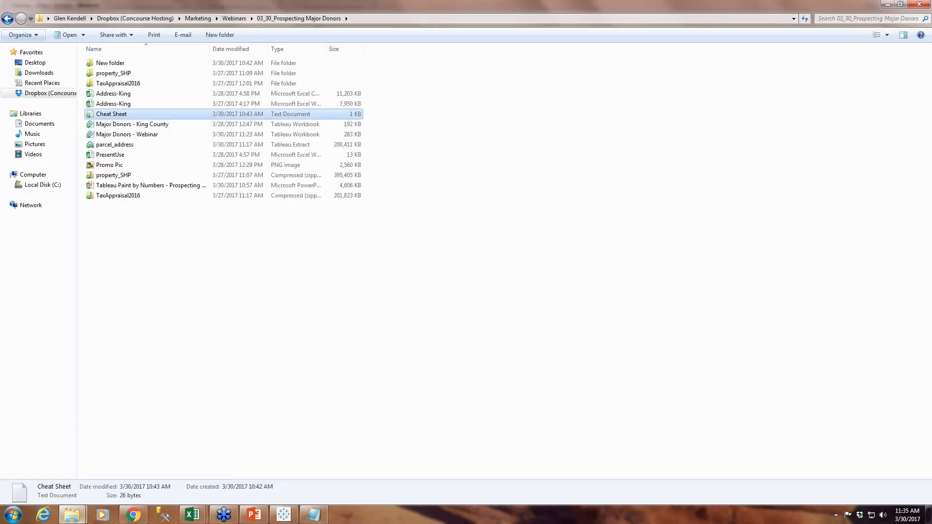
left_click(39, 72)
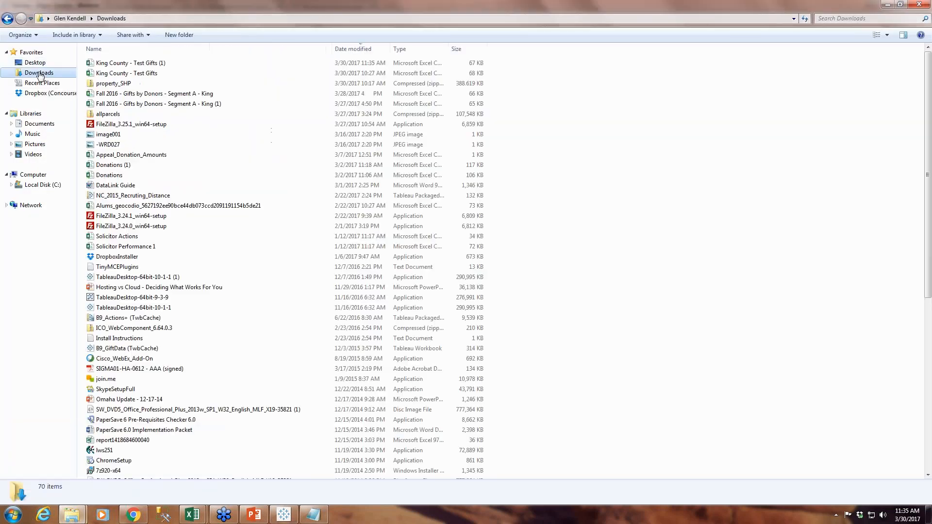
left_click(156, 65)
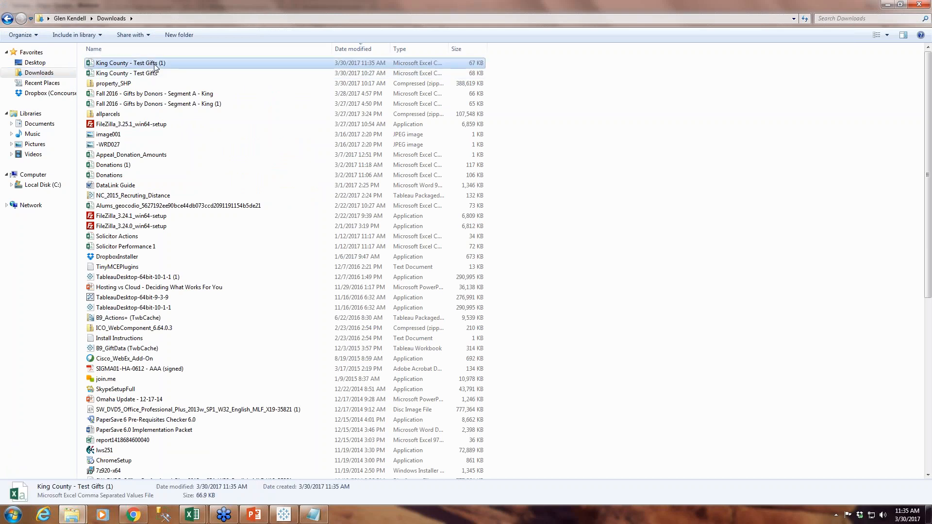
right_click(155, 65)
left_click(189, 185)
left_click(7, 19)
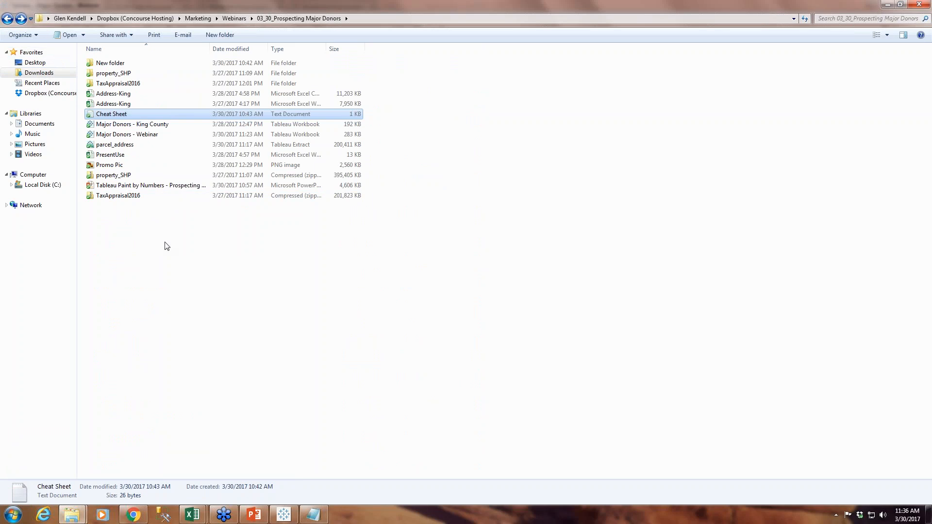
right_click(112, 231)
left_click(137, 298)
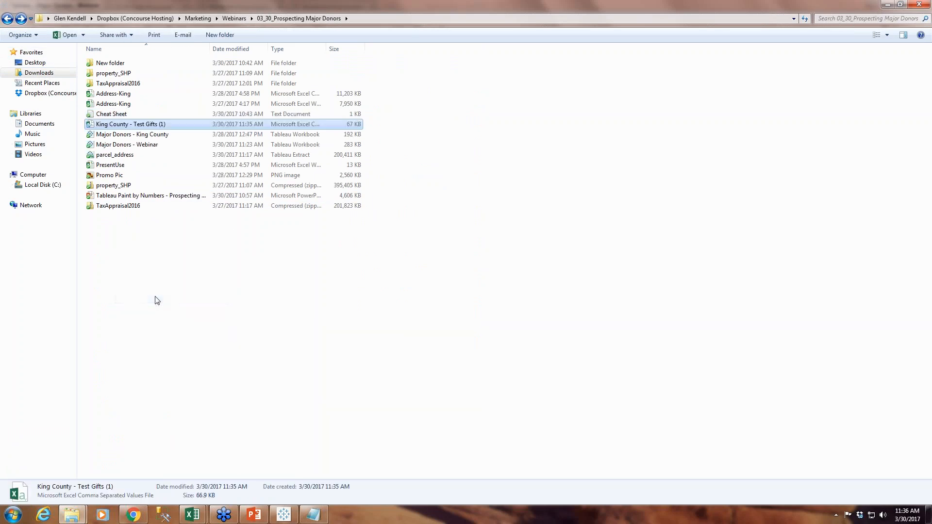
Switch to Tableau and add a connection to the King County - Test Gifts (1) CSV file in the parcel_address data source
left_click(286, 515)
left_click(49, 491)
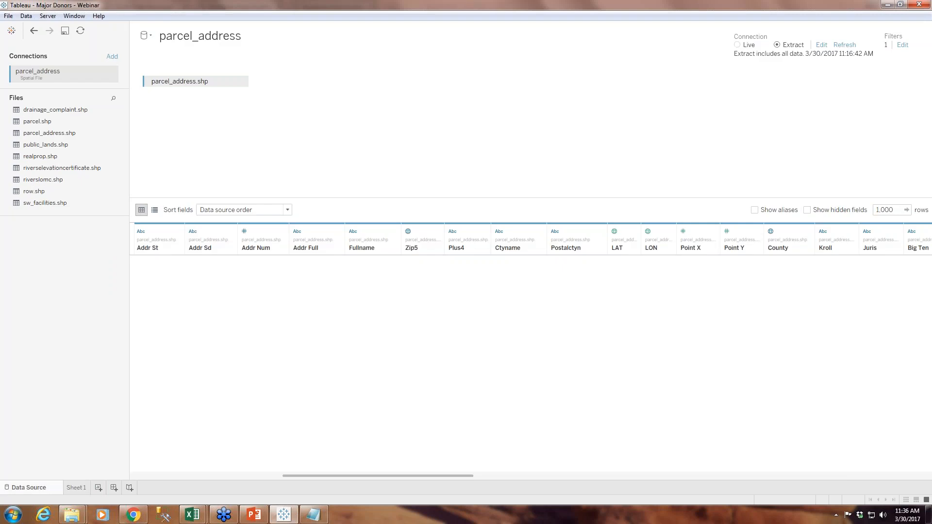
left_click(113, 58)
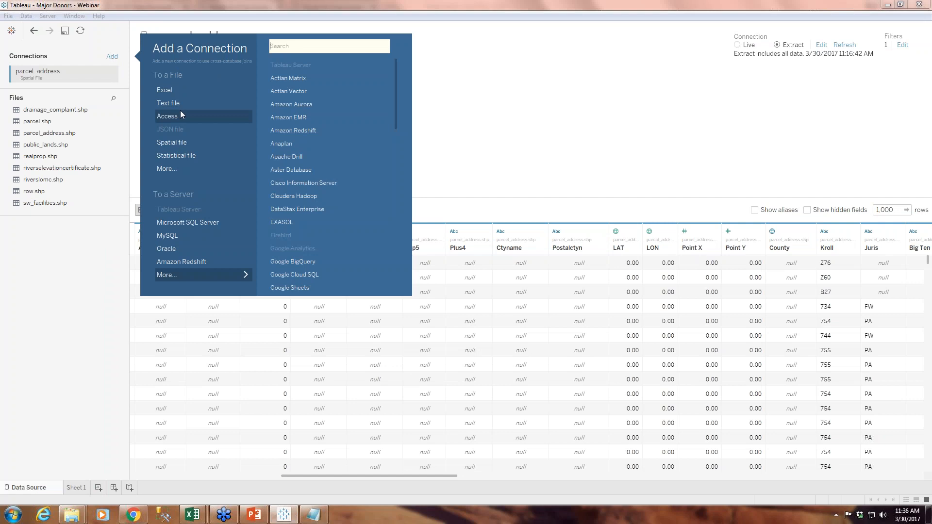
left_click(167, 168)
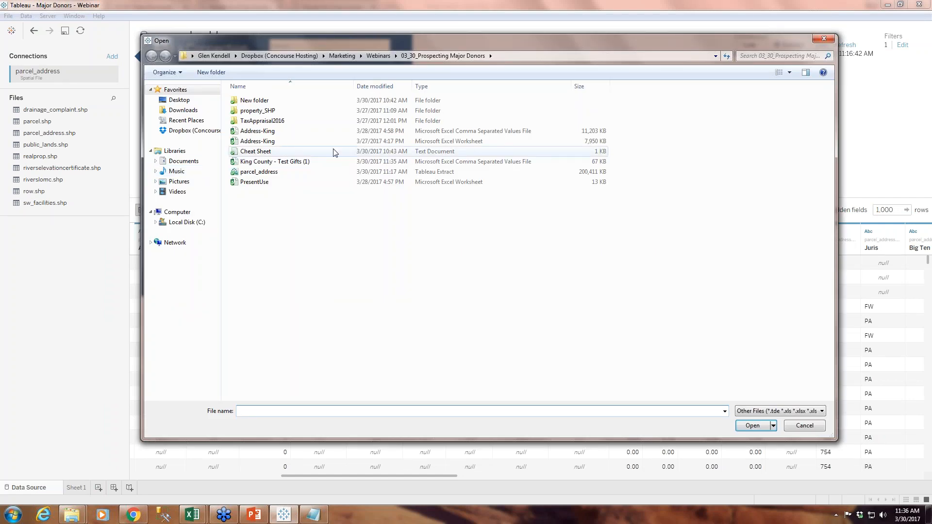
double_click(295, 162)
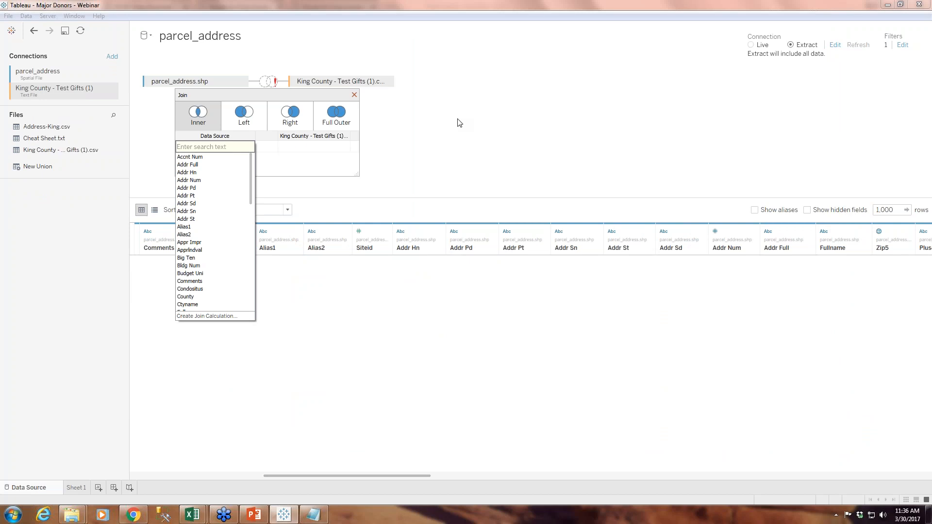
Inner-join the parcel table to the test gifts table on Addr Full equals Address
left_click(189, 165)
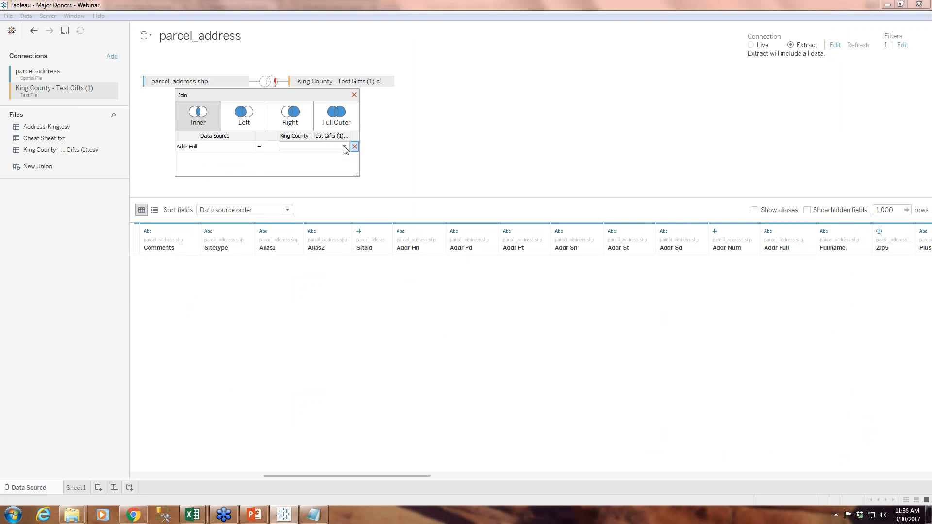
left_click(344, 147)
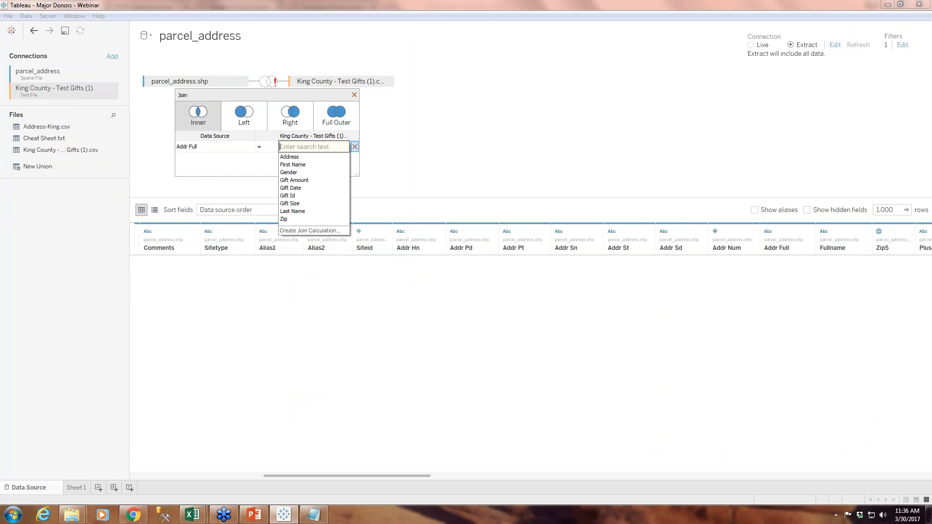
left_click(290, 156)
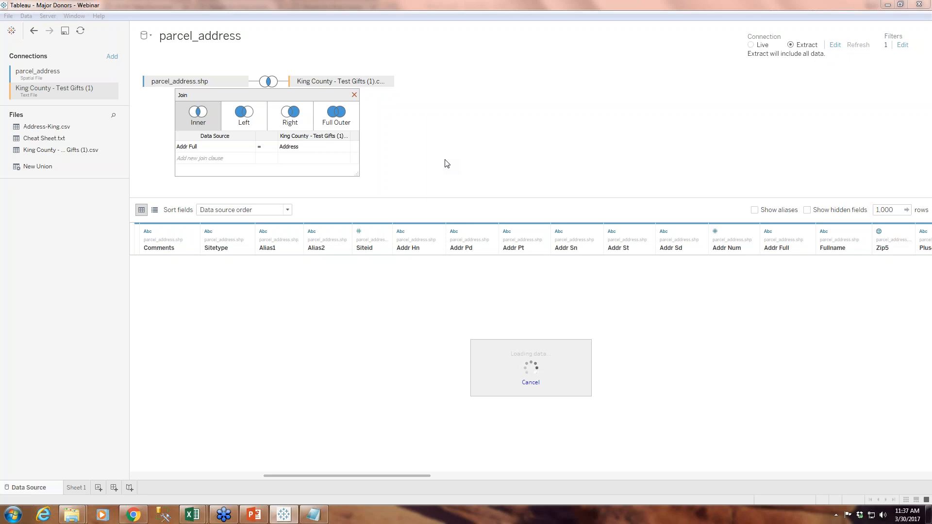
Review the row count and address field of the test gifts schema in Mockaroo, and view the joined parcels on Sheet 1
left_click(140, 518)
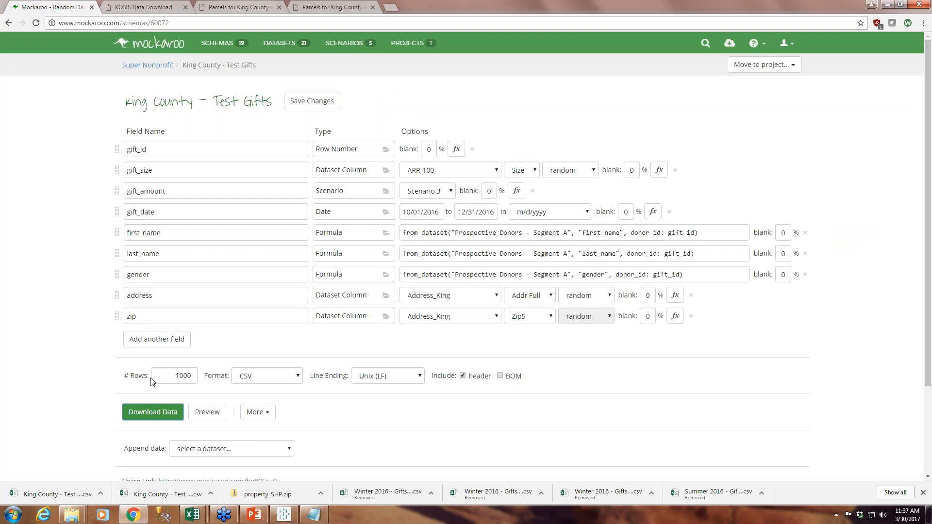
left_click(284, 515)
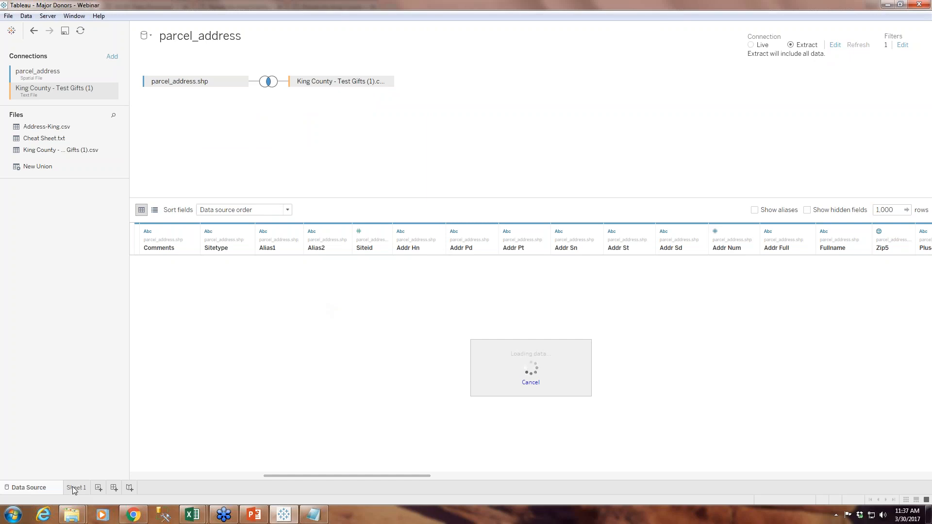
mouse_move(76, 492)
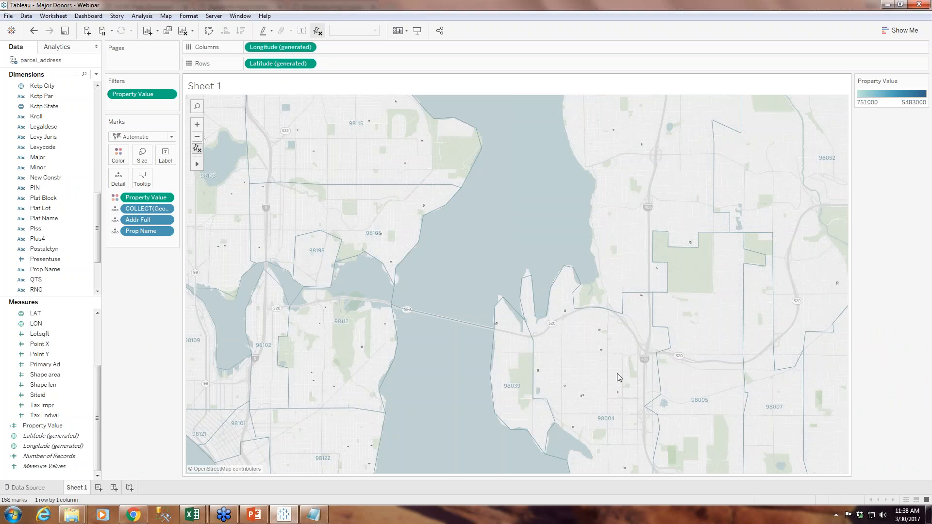
left_click(134, 514)
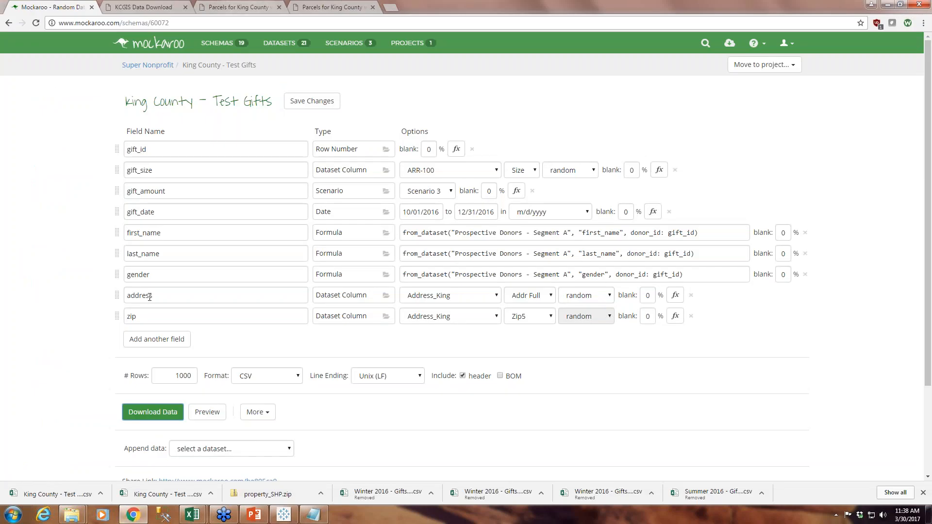
left_click(167, 300)
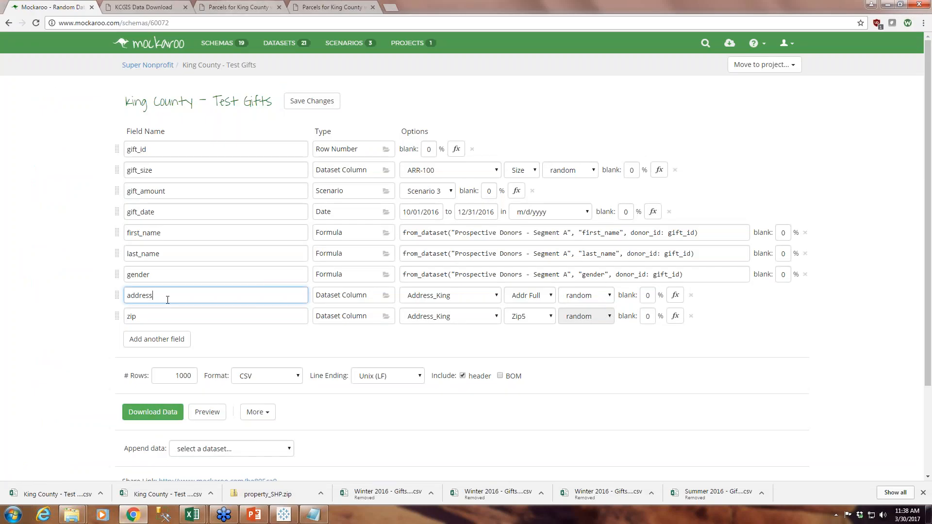
left_click(283, 515)
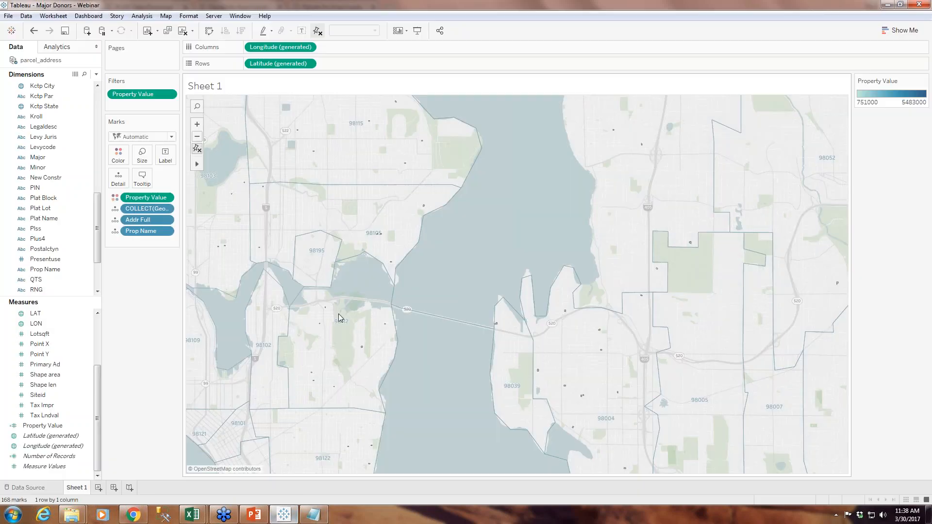
Open the data source and inspect the join clause between the parcel and test gifts tables
left_click(30, 488)
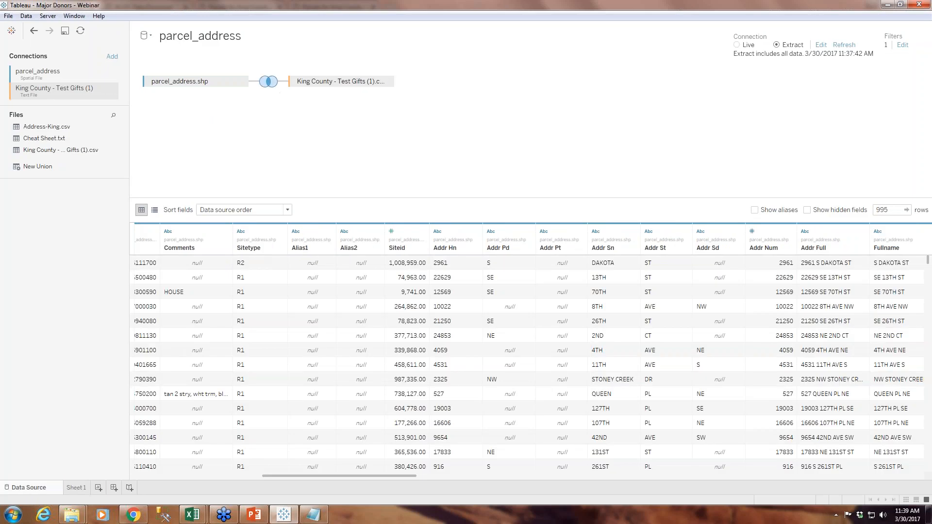
left_click(272, 83)
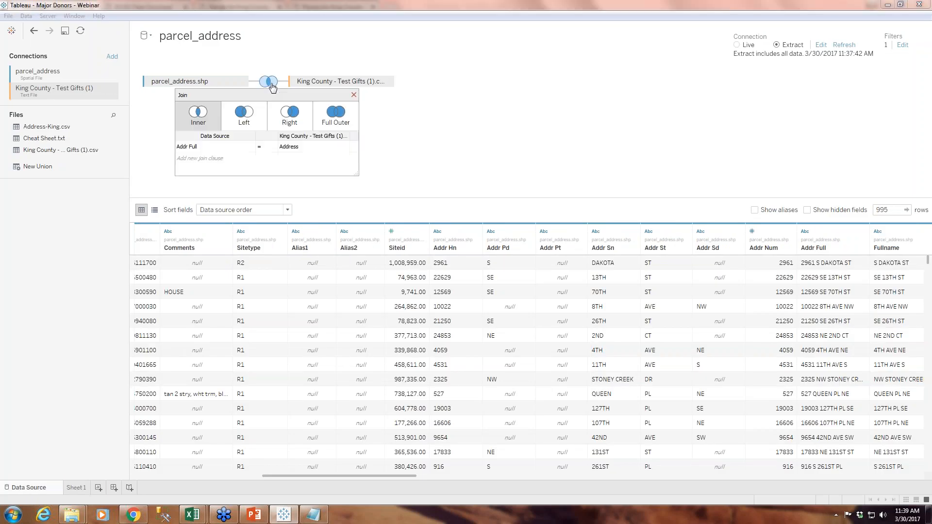
left_click(249, 148)
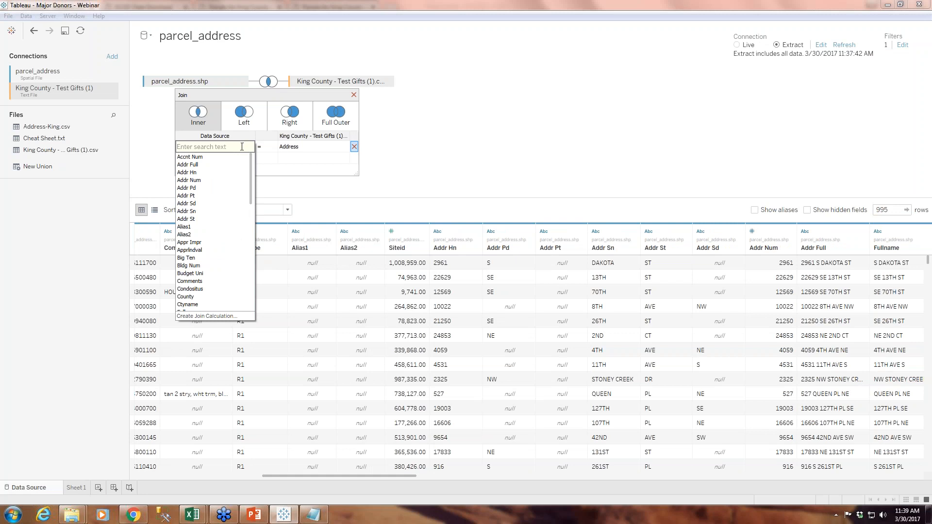
left_click(148, 147)
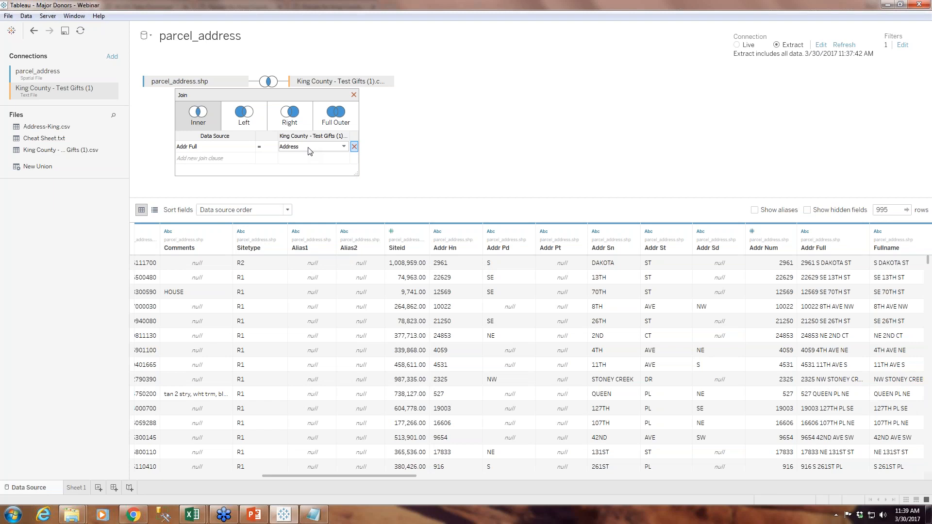
left_click(354, 94)
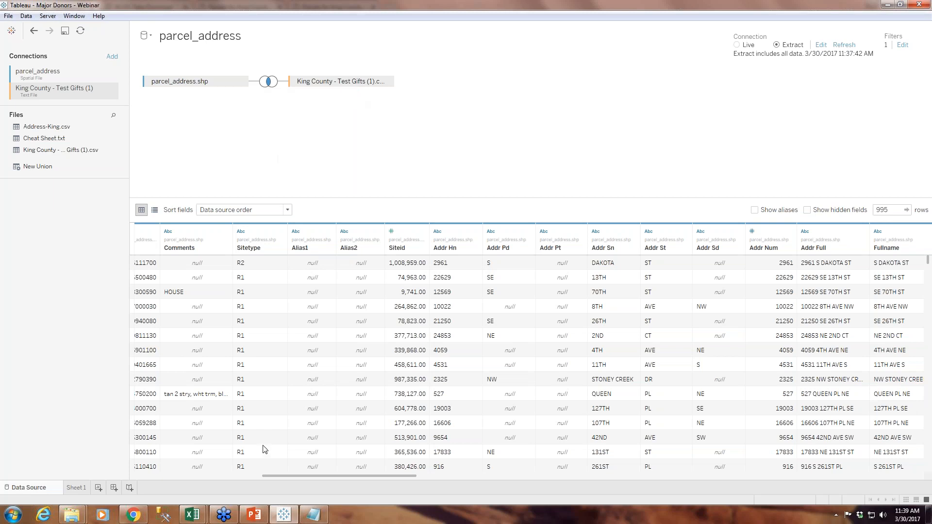
Open Sheet 1 and examine the address and property value details of individual joined parcels on the map
mouse_move(80, 489)
mouse_move(271, 88)
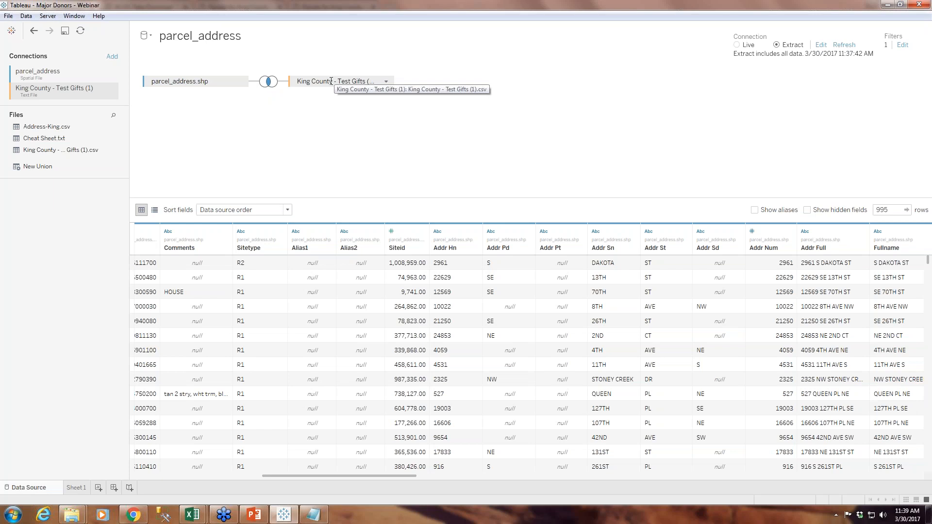
left_click(81, 489)
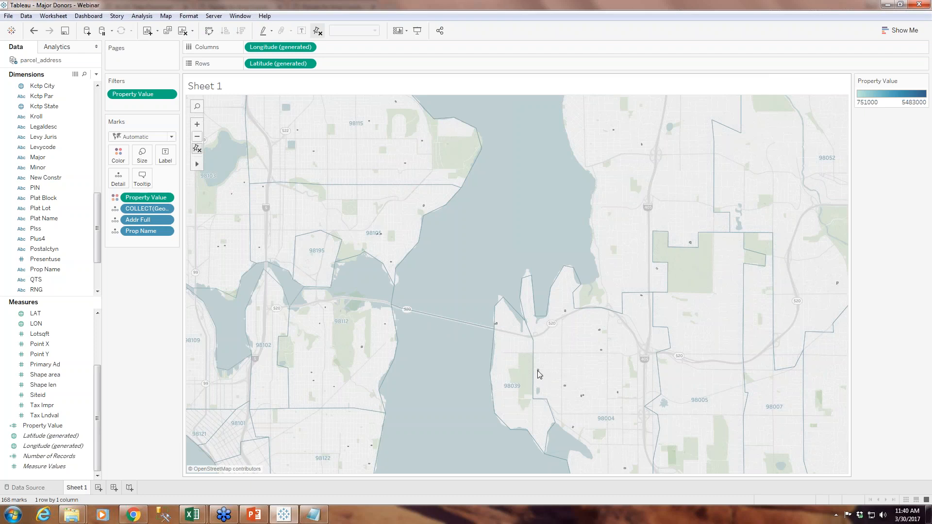
mouse_move(538, 371)
mouse_move(362, 348)
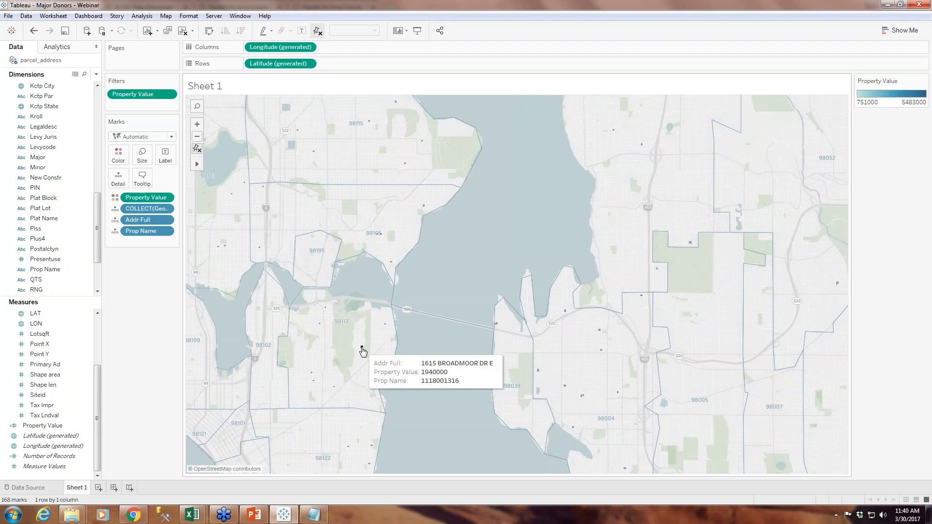
left_click(198, 152)
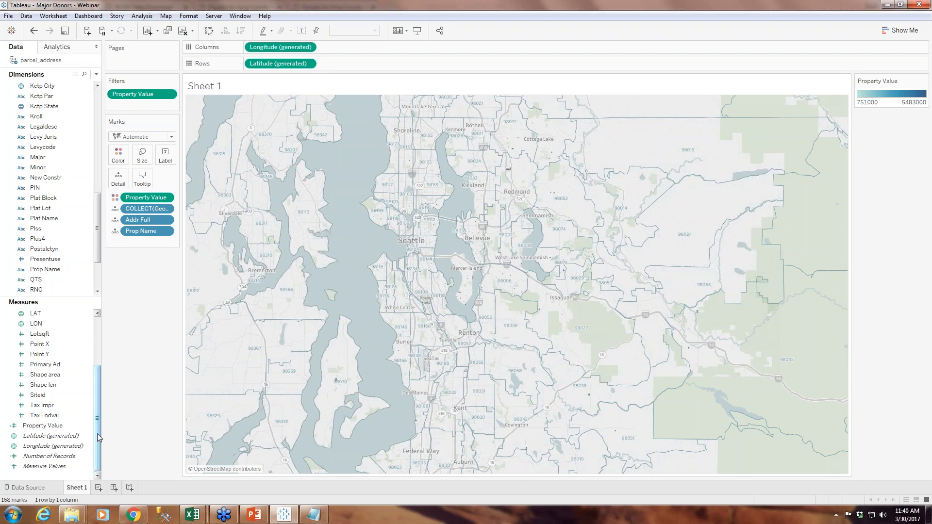
Collapse the parcel_address.shp measures to locate Gift Amount, and examine the parcel marks on the map more closely
left_click_drag(97, 433, 97, 384)
left_click(6, 335)
left_click(46, 324)
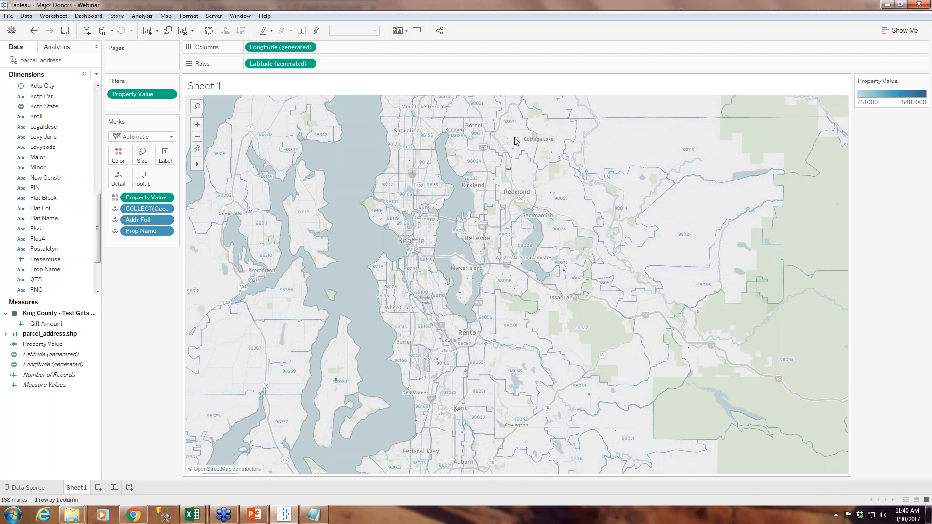
mouse_move(513, 149)
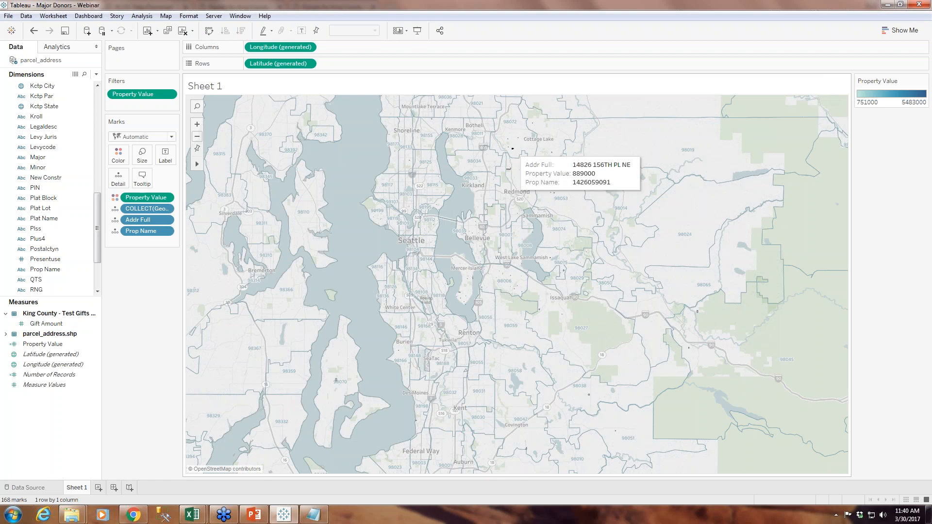
left_click(197, 126)
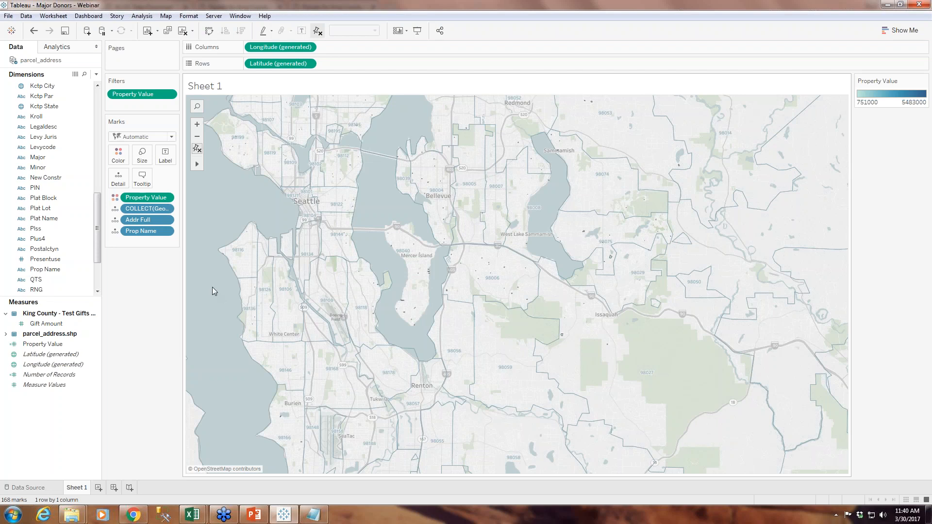
left_click(198, 148)
mouse_move(391, 247)
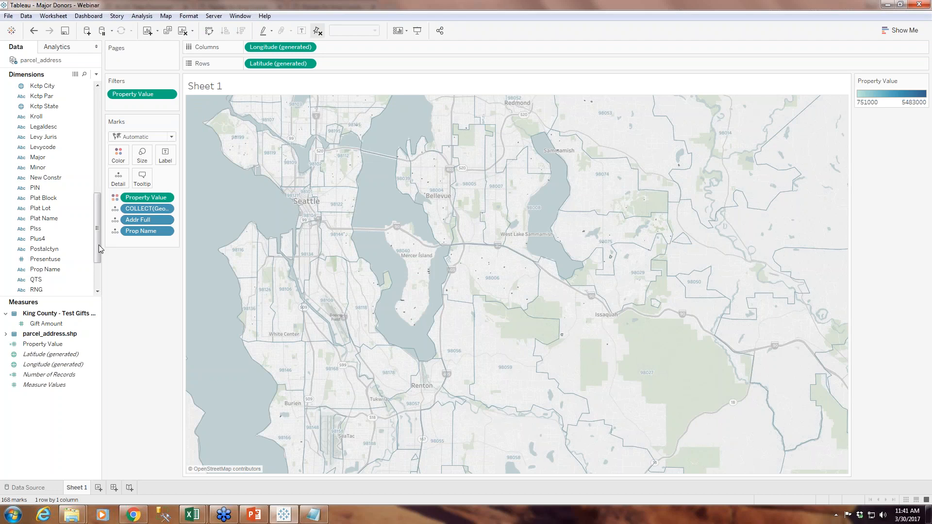
Convert the LON and LAT measures of the parcel_address.shp table to dimensions
left_click_drag(97, 235, 97, 291)
mouse_move(98, 258)
left_mouse_down()
mouse_move(94, 186)
mouse_move(96, 264)
left_mouse_up()
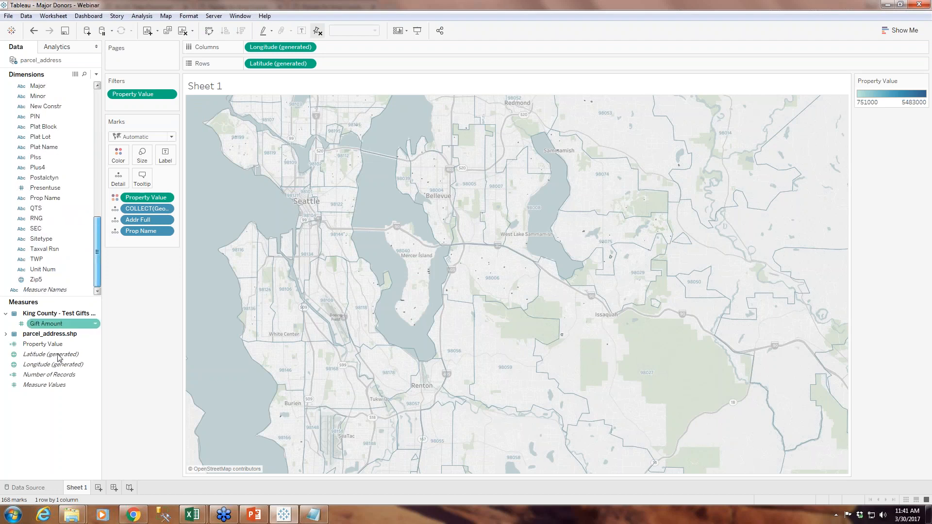
left_click(5, 334)
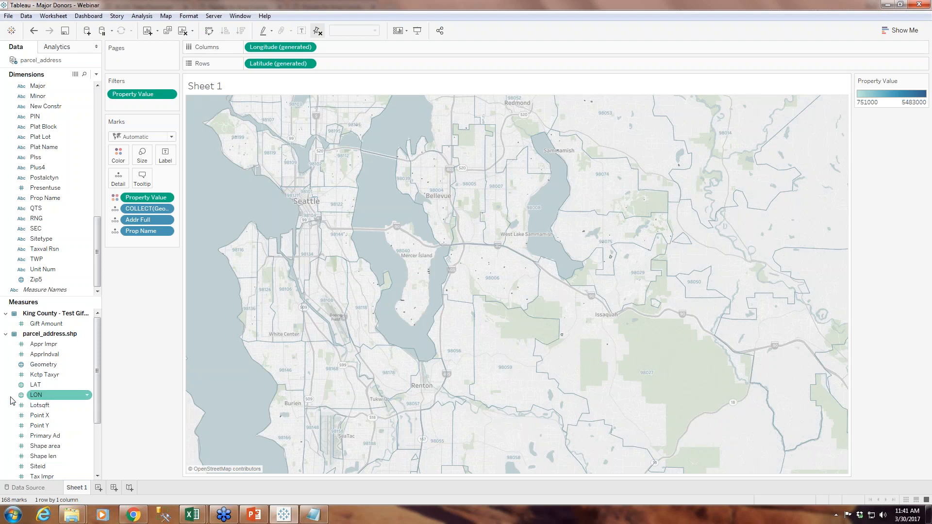
right_click(47, 398)
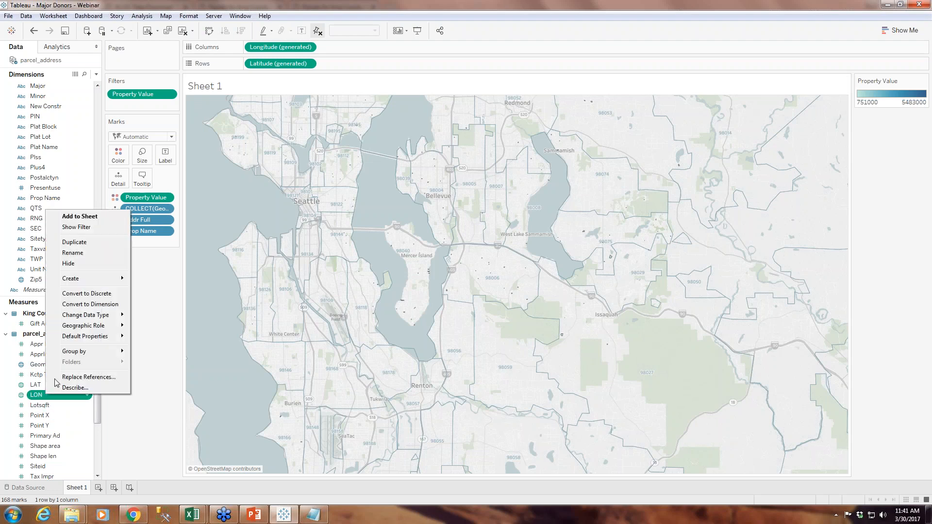
left_click(79, 305)
right_click(48, 385)
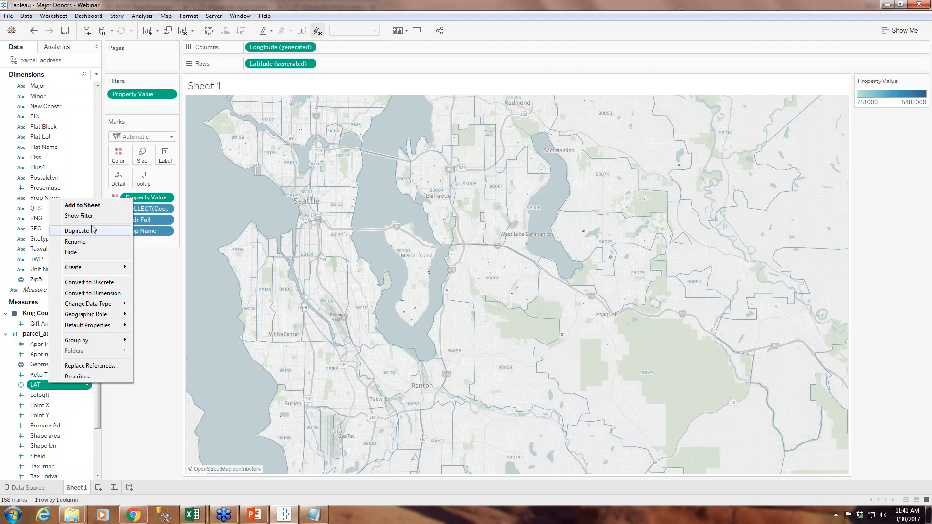
left_click(92, 293)
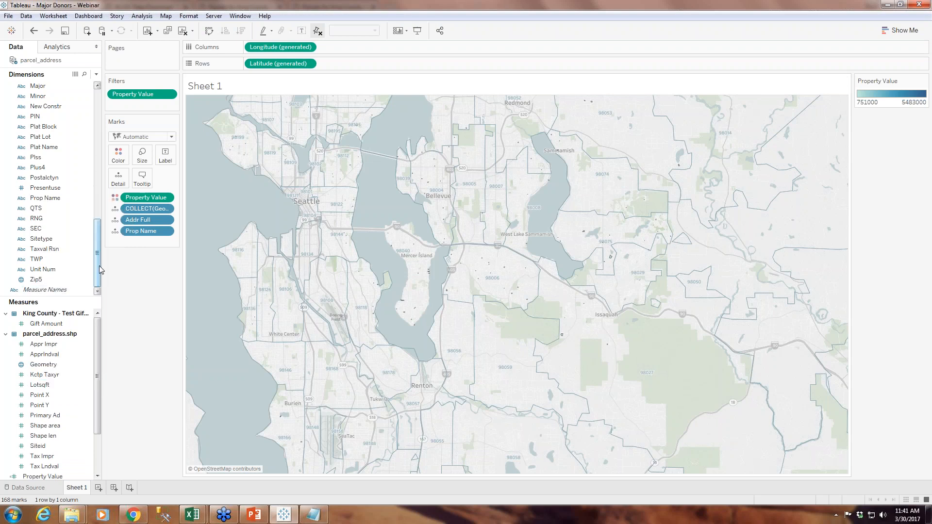
Remove the collected Geometry field from the marks and add Zip5 and Unit Num as detail
mouse_move(100, 270)
left_mouse_down()
mouse_move(99, 208)
mouse_move(99, 279)
left_mouse_up()
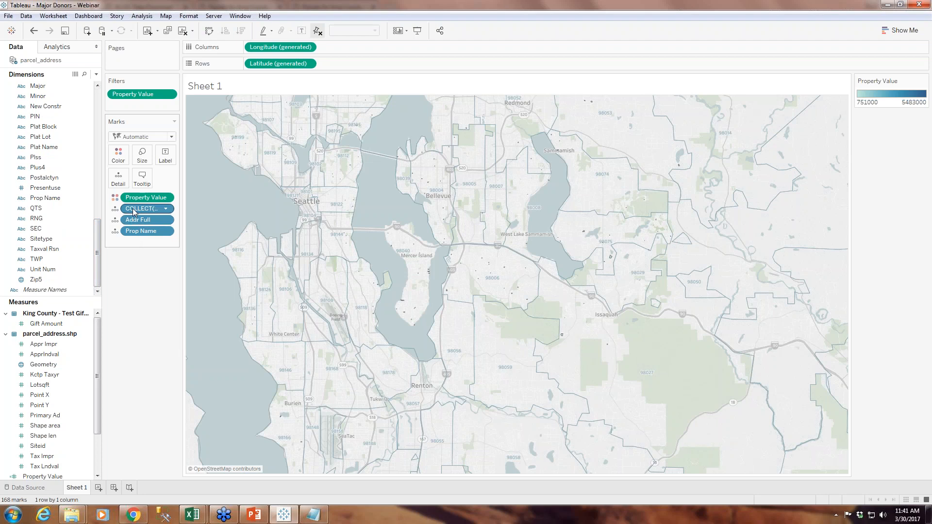
left_click(166, 209)
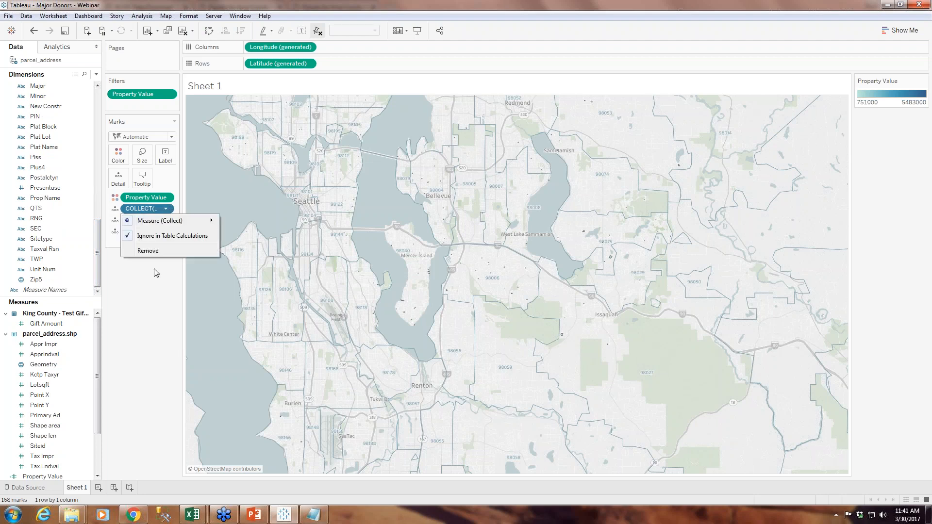
left_click(148, 251)
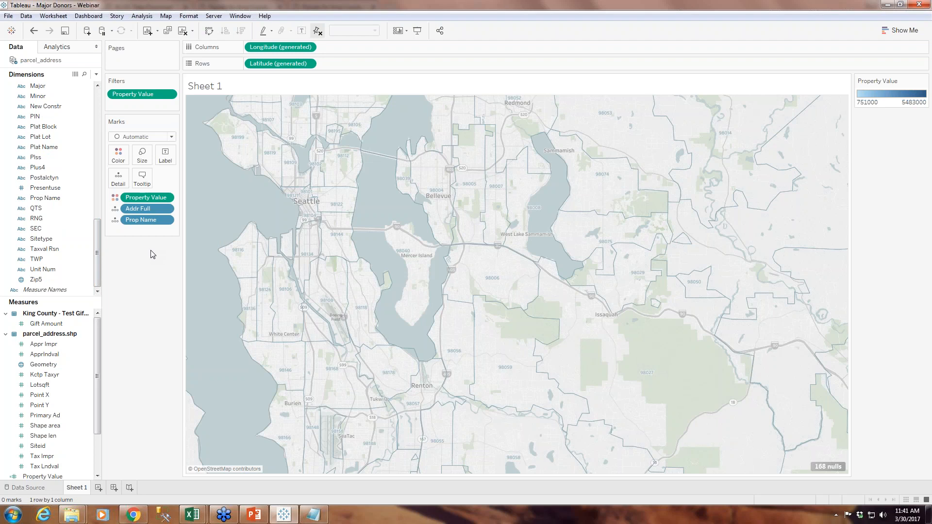
mouse_move(21, 281)
left_mouse_down()
mouse_move(119, 175)
mouse_move(114, 163)
mouse_move(119, 175)
left_mouse_up()
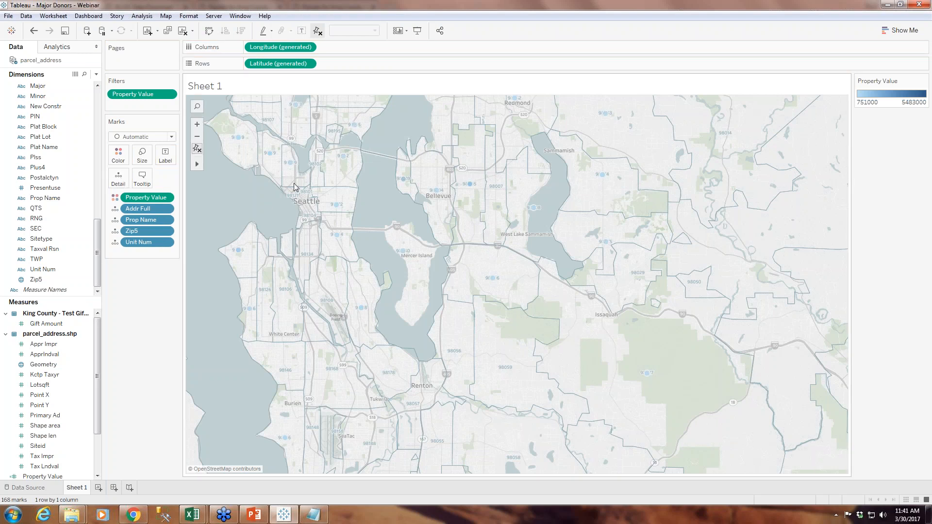
Replace the generated coordinates with the parcel coordinates, placing LON on columns and LAT on rows
left_click(308, 63)
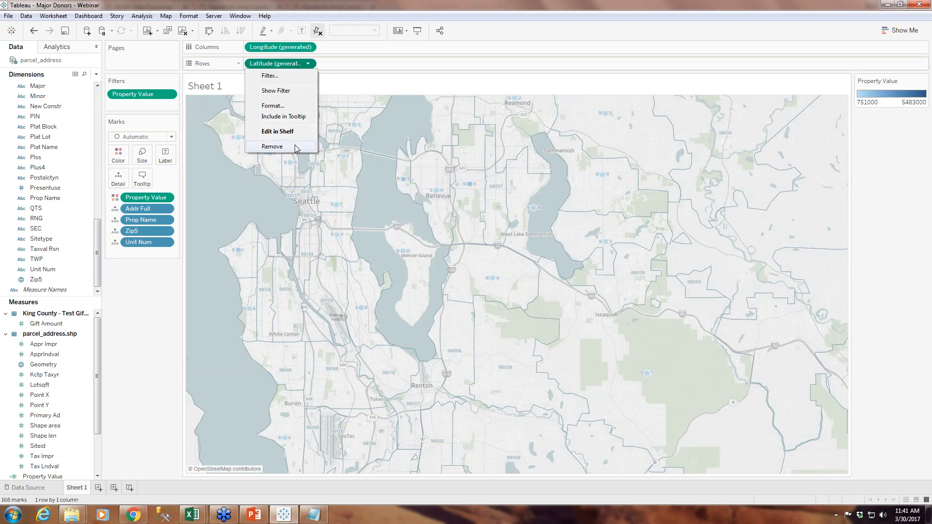
left_click(286, 147)
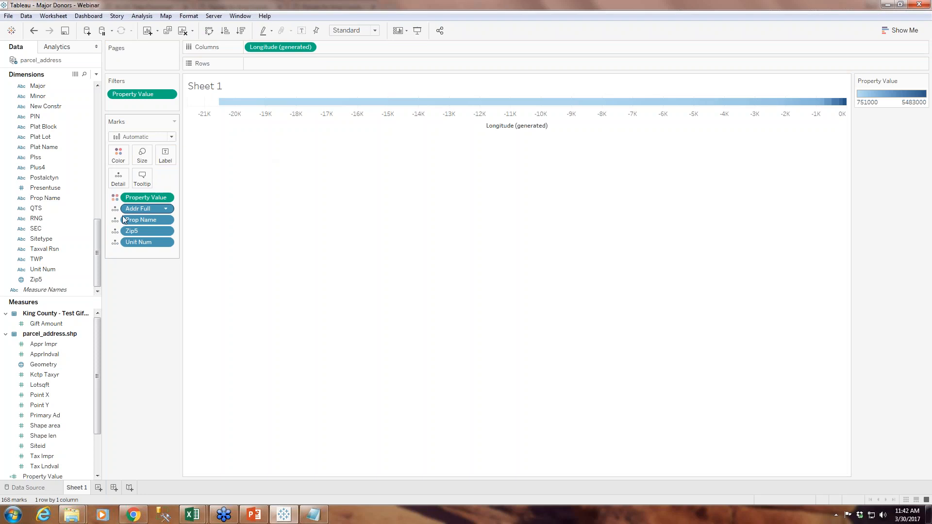
left_click_drag(95, 252, 101, 211)
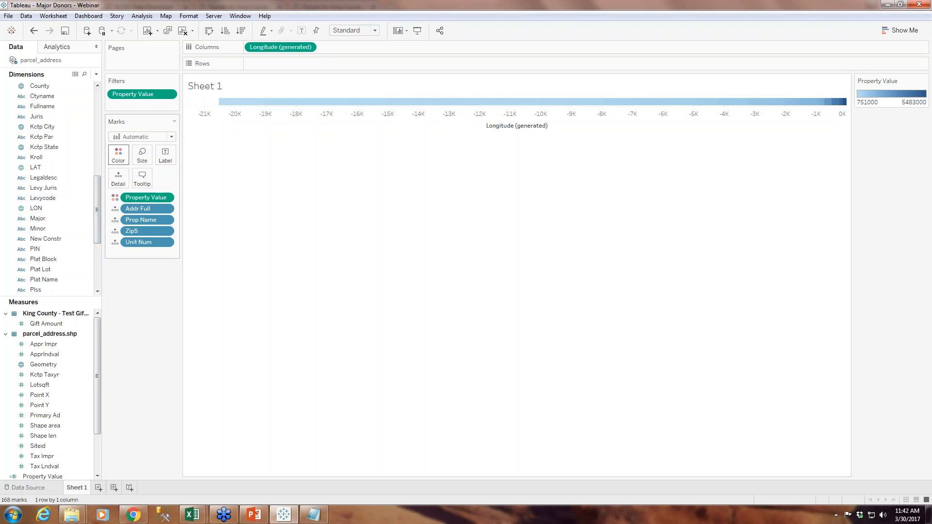
left_click_drag(37, 207, 365, 49)
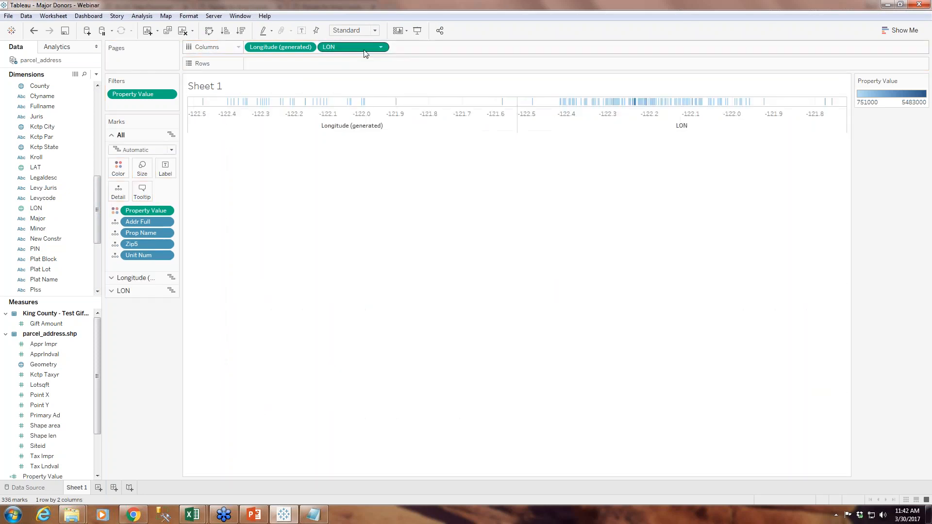
left_click(308, 47)
left_click(275, 155)
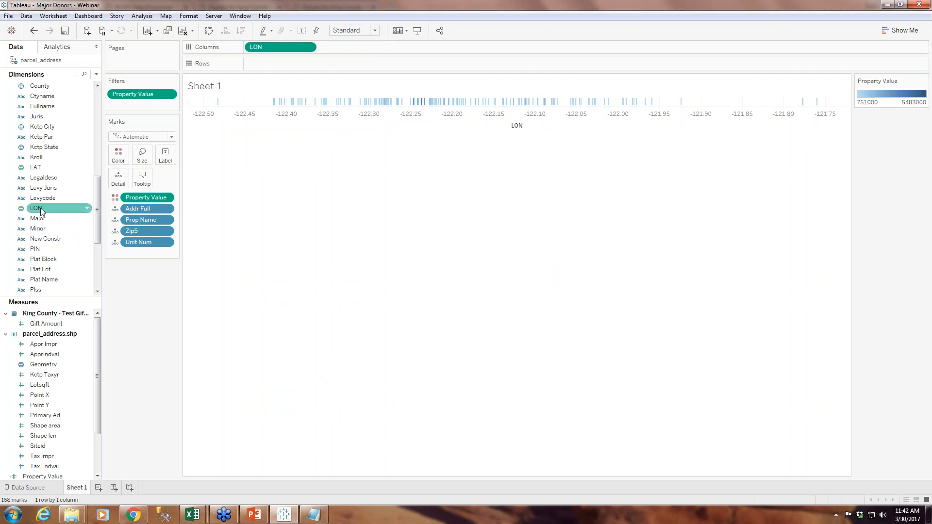
mouse_move(36, 167)
left_mouse_down()
mouse_move(270, 68)
mouse_move(262, 63)
left_mouse_up()
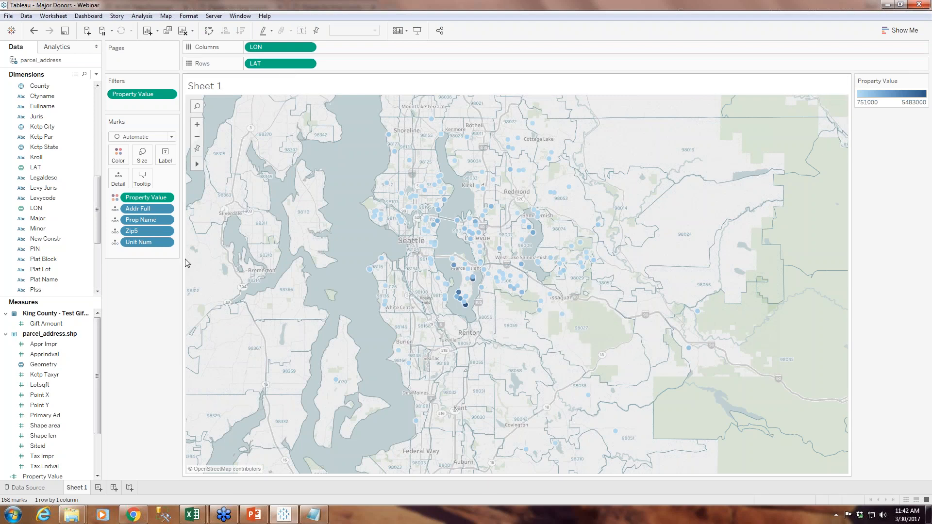
Examine the details and value shading of the parcel points around Seattle and Mercer Island
mouse_move(430, 259)
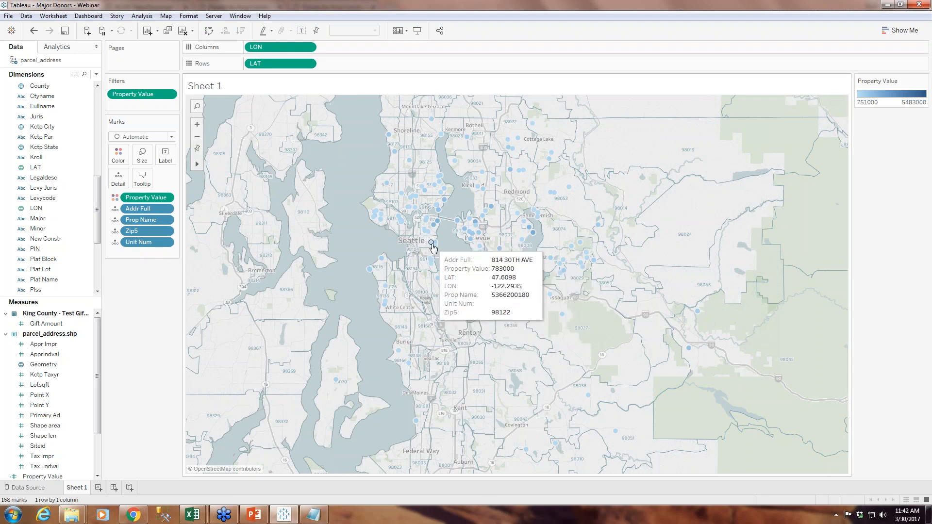
mouse_move(459, 227)
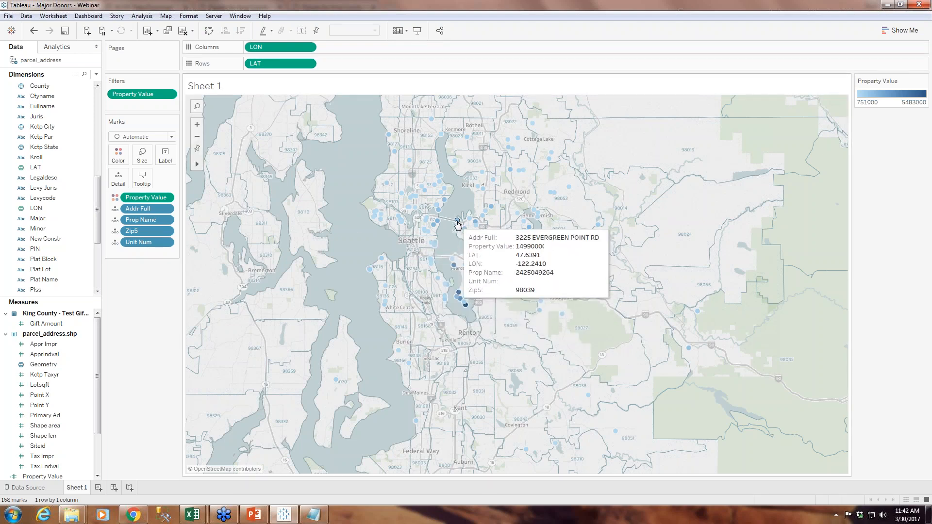
left_click(197, 125)
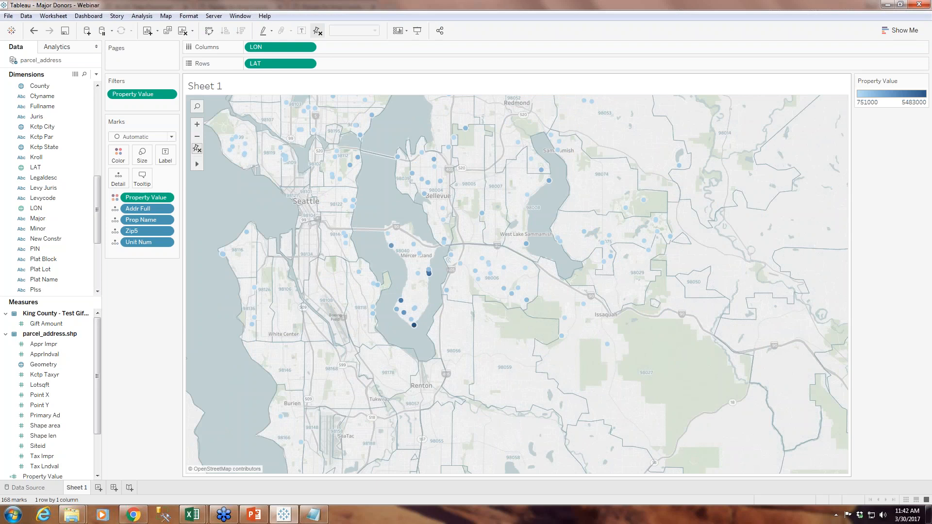
mouse_move(505, 290)
mouse_move(399, 303)
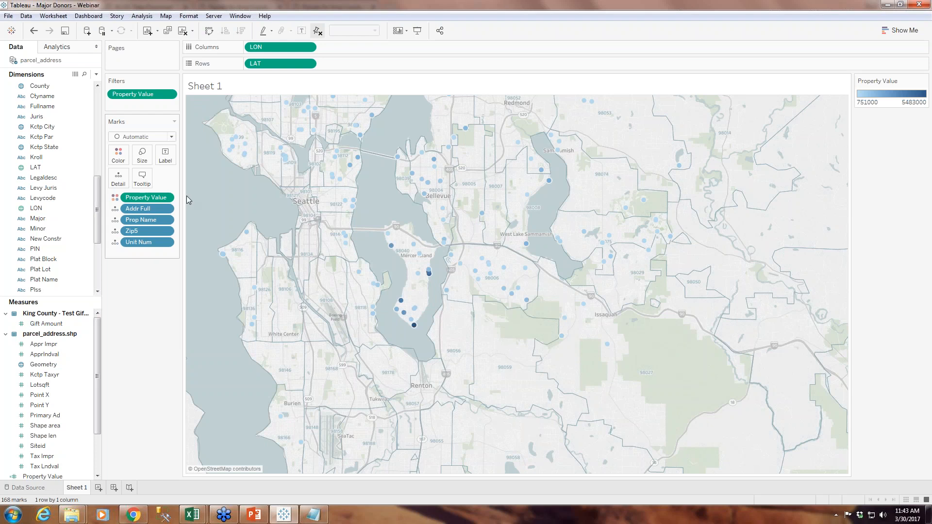
Color the parcel points by the sum of Gift Amount instead of Property Value
left_click(167, 198)
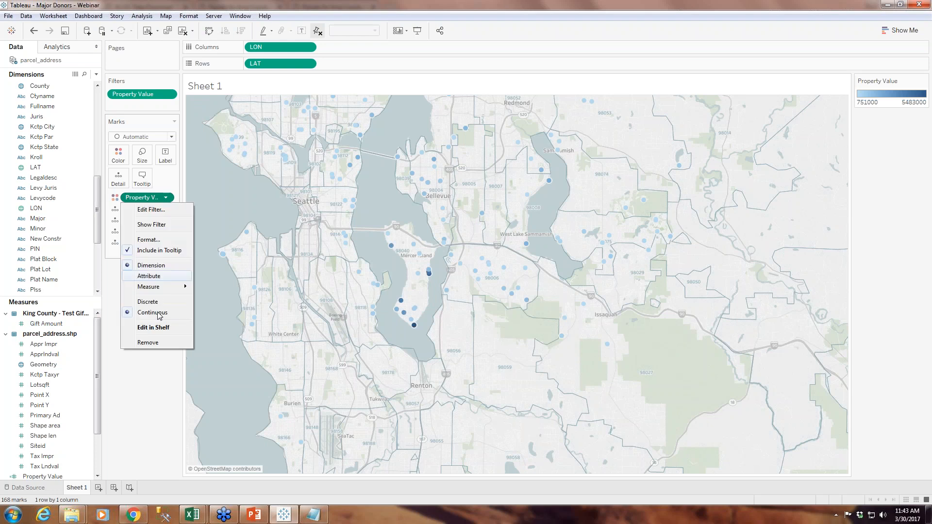
left_click(156, 341)
left_click_drag(46, 324, 118, 159)
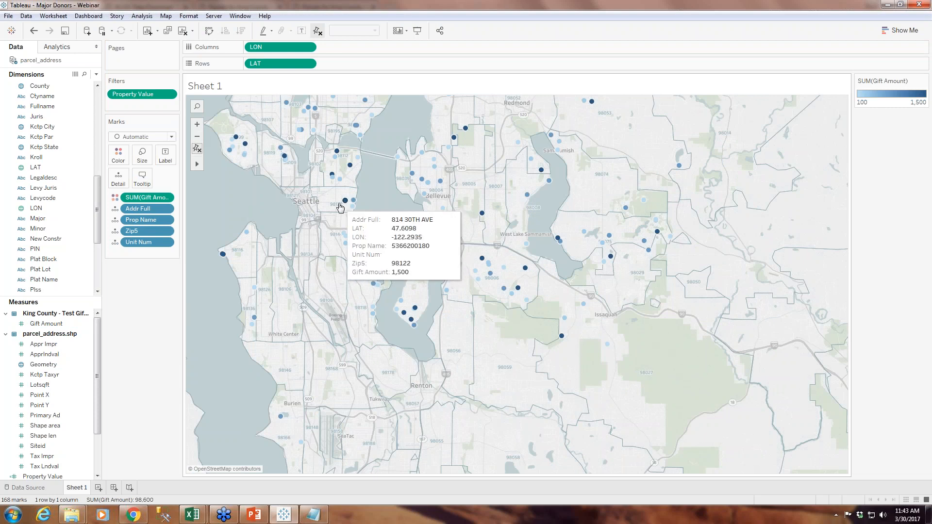
mouse_move(346, 243)
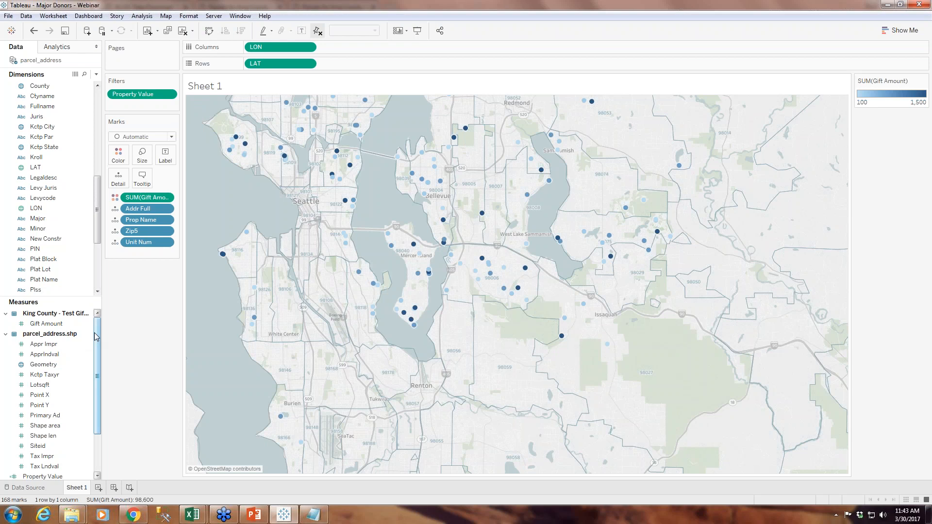
Convert Property Value to a dimension and size the parcel points by it
left_click_drag(99, 227, 94, 270)
left_click_drag(98, 369, 95, 400)
right_click(55, 439)
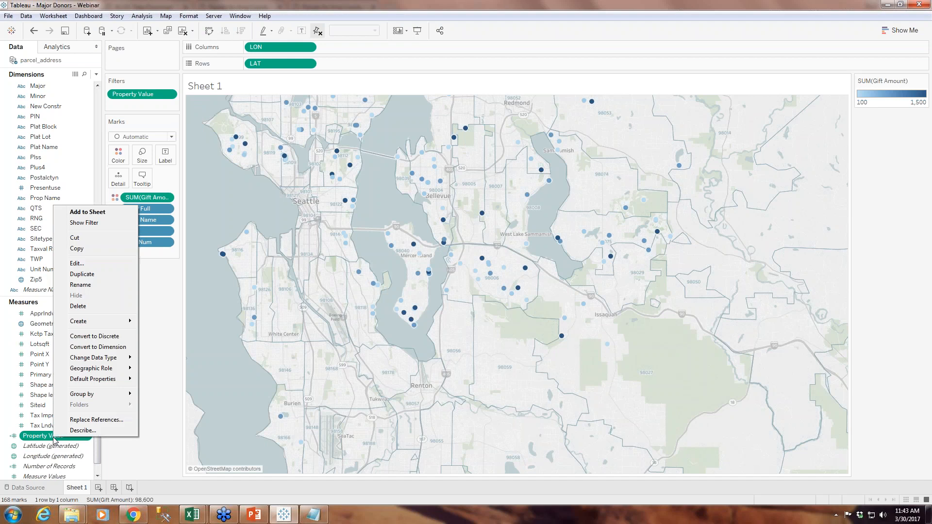
left_click(88, 346)
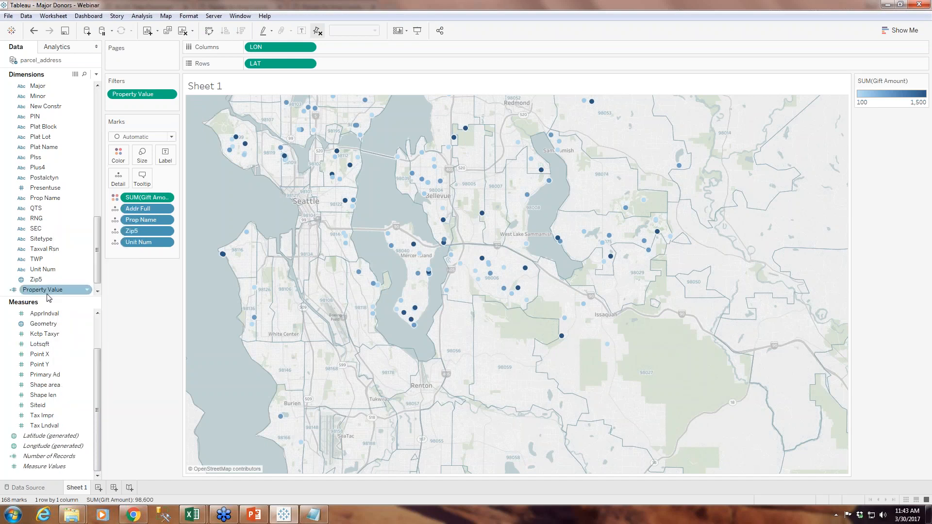
left_click_drag(48, 284, 144, 157)
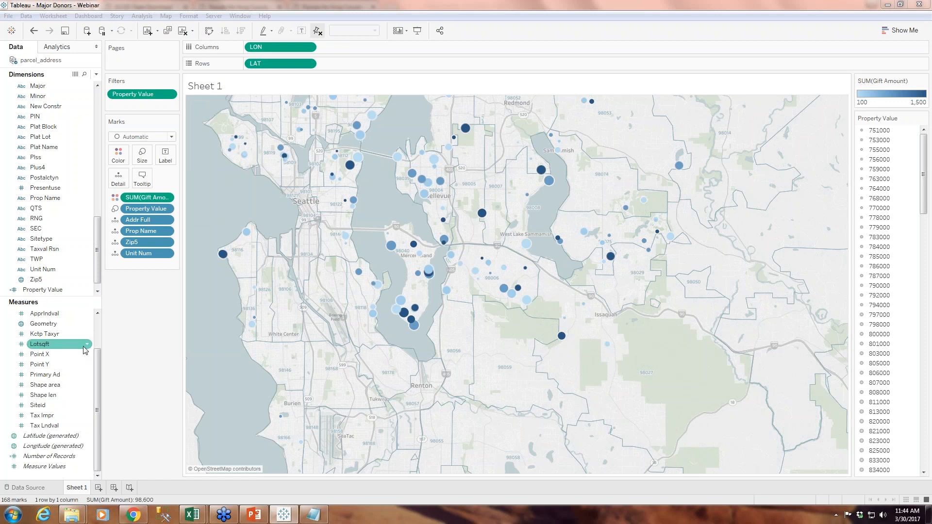
left_click(41, 324)
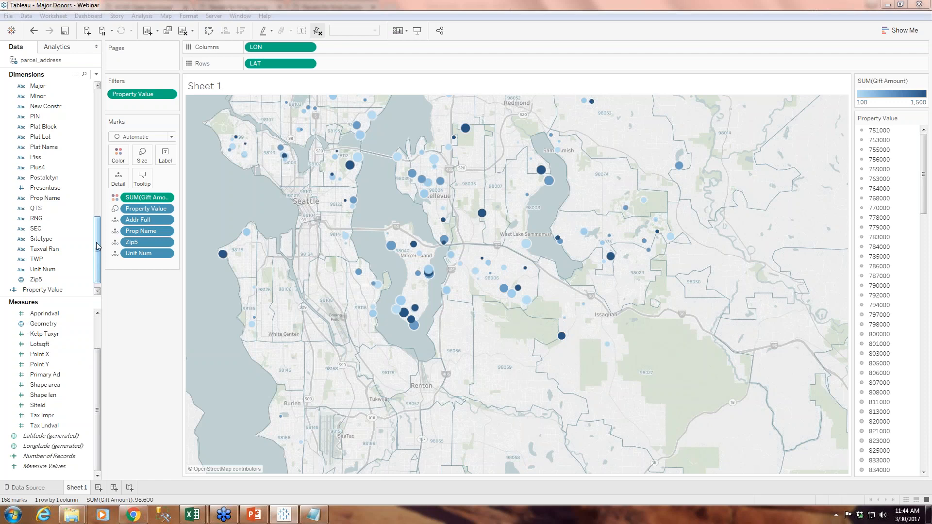
left_click_drag(99, 248, 98, 205)
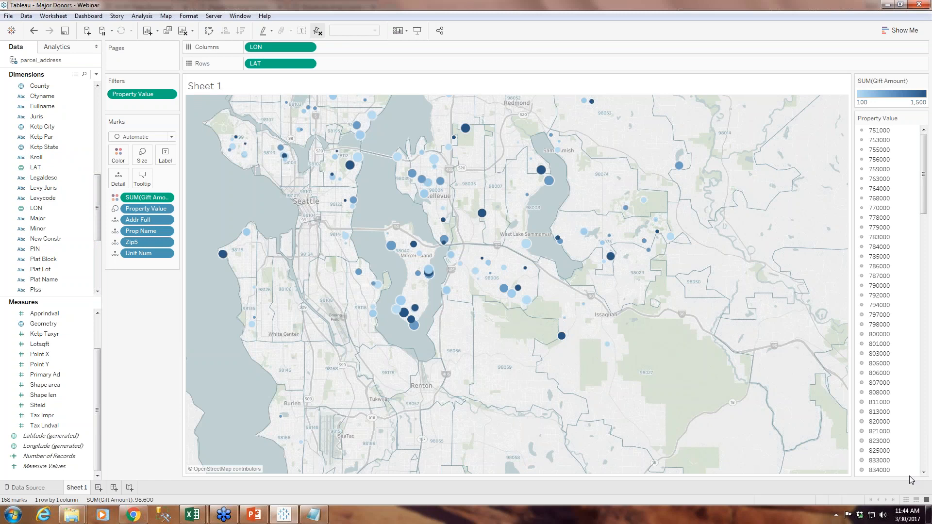
Examine the gift amounts and property values of individual parcel points across Seattle, Bellevue and Mercer Island
left_click(921, 407)
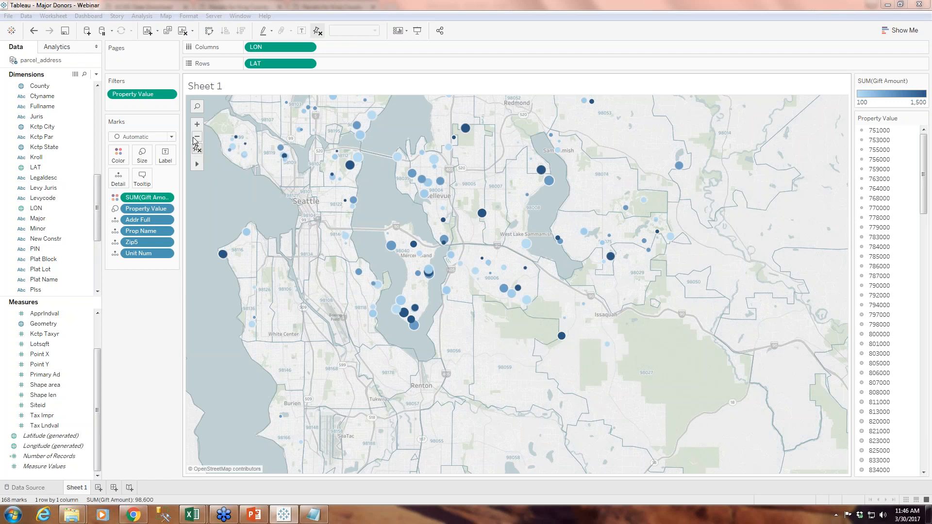
mouse_move(197, 164)
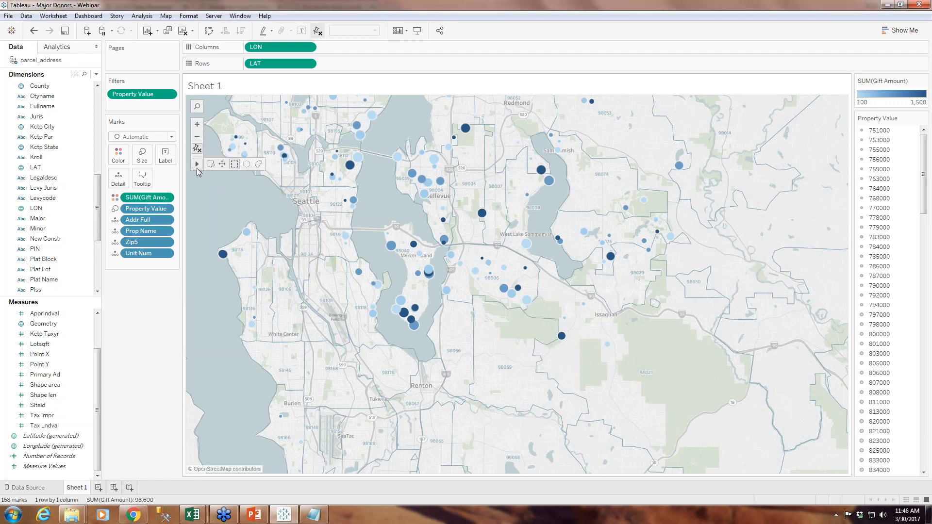
left_click(221, 164)
left_click_drag(223, 188, 246, 294)
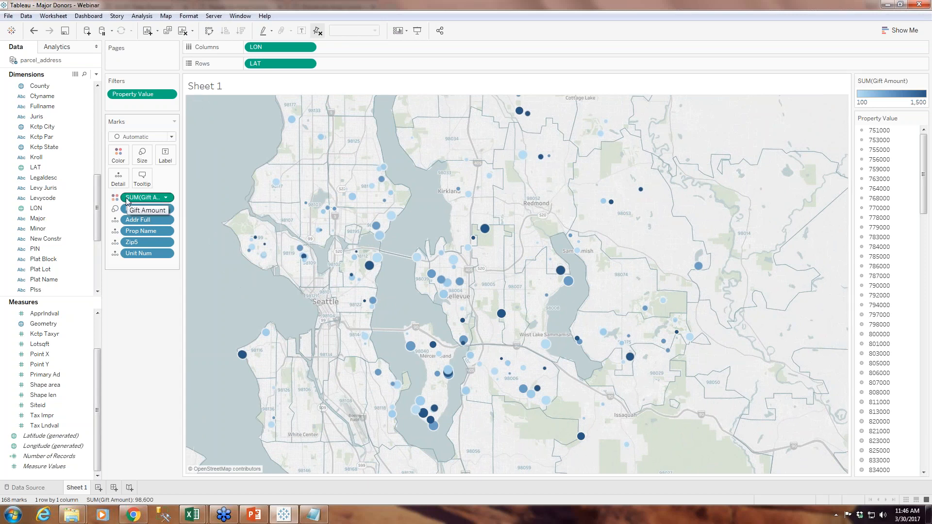
mouse_move(486, 232)
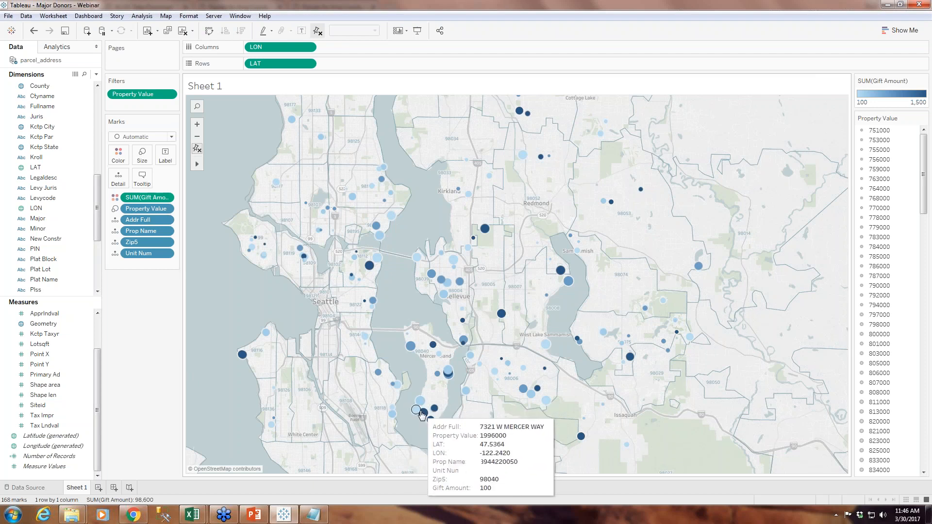
mouse_move(437, 409)
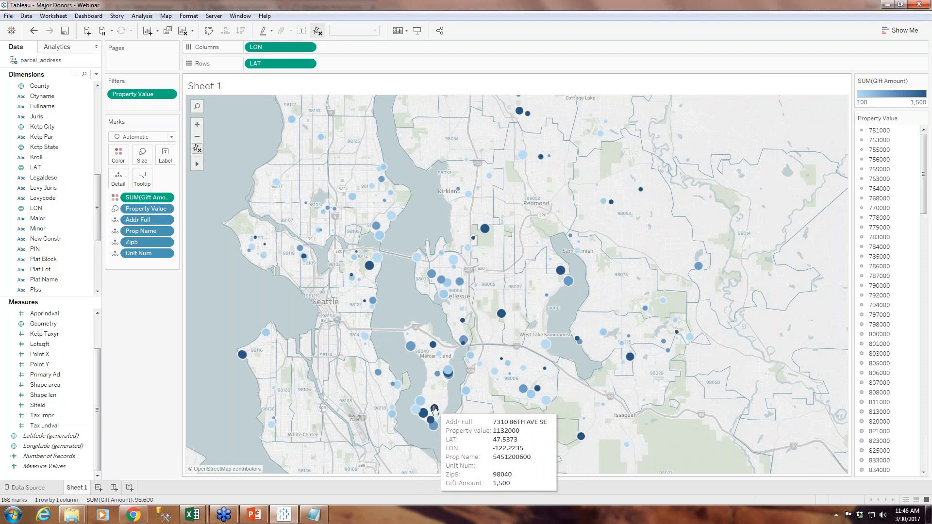
mouse_move(431, 426)
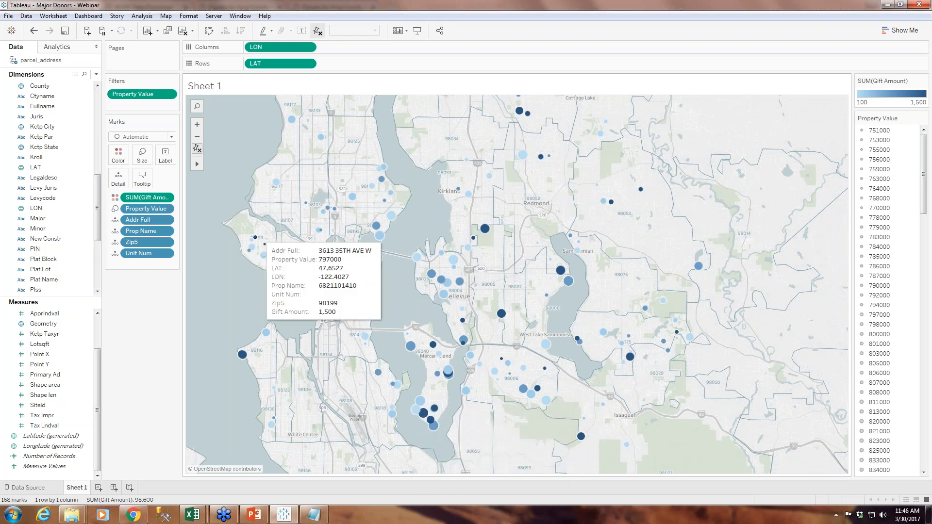
left_click(197, 126)
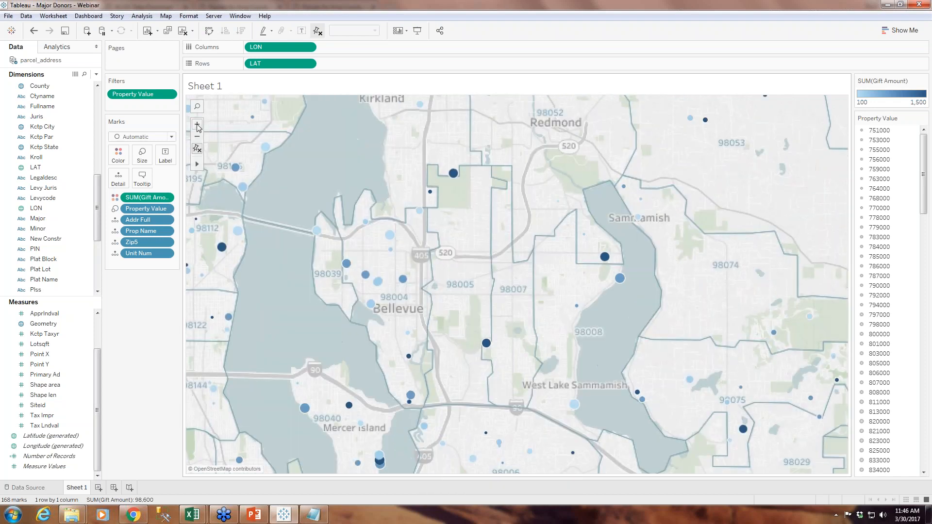
left_click_drag(293, 316, 476, 325)
left_click_drag(443, 289, 344, 194)
left_click_drag(374, 342, 369, 299)
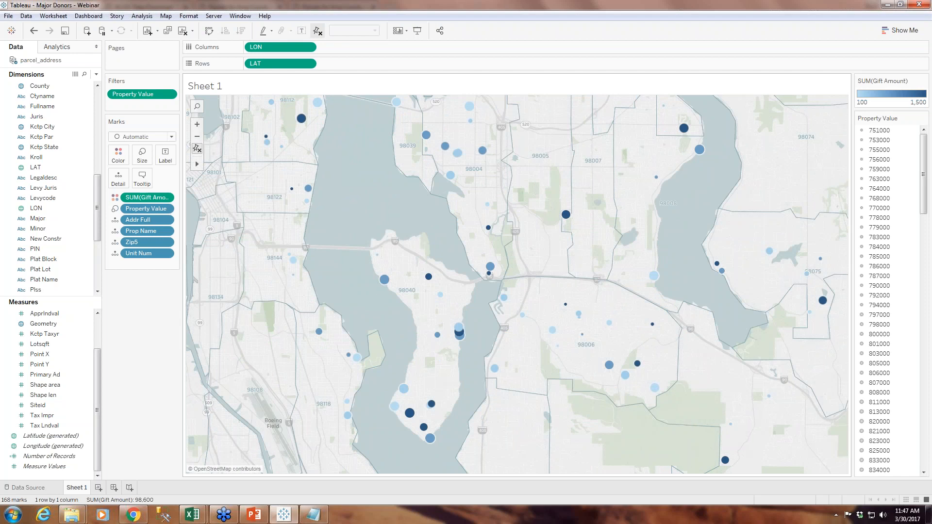
left_click(923, 405)
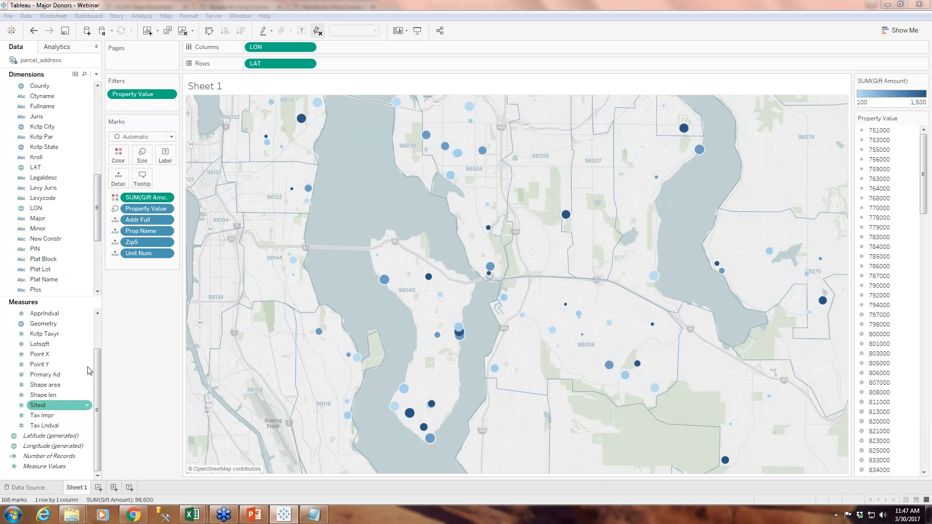
Add a filter on all values of Gift Amount with a minimum of 500
scroll(44, 340, "up", 2)
left_click_drag(41, 328, 117, 103)
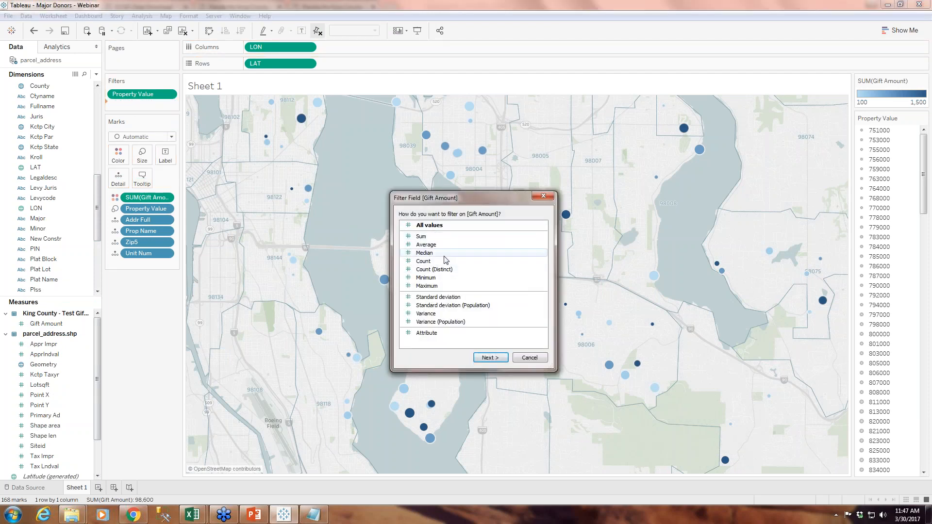
left_click(499, 359)
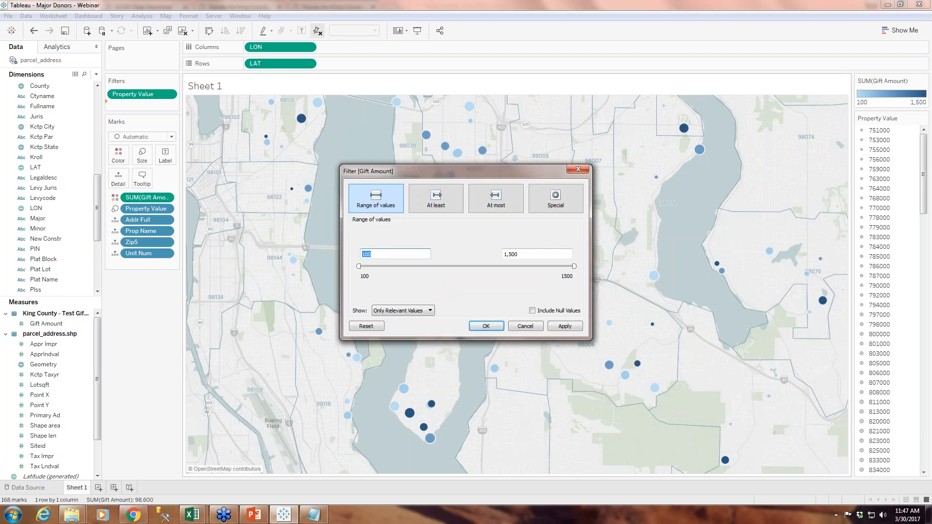
type("500")
left_click(485, 329)
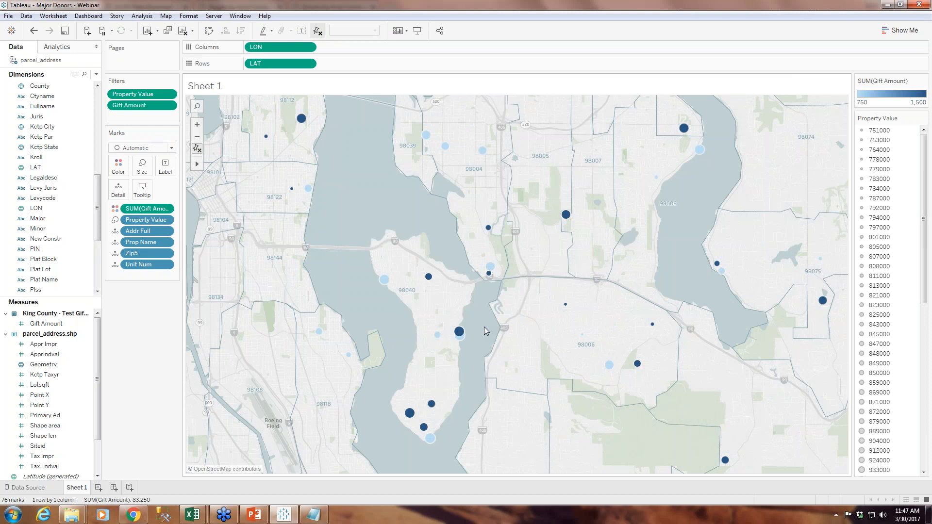
Change the Gift Amount filter to an at-most condition with a maximum of 500
left_click(168, 105)
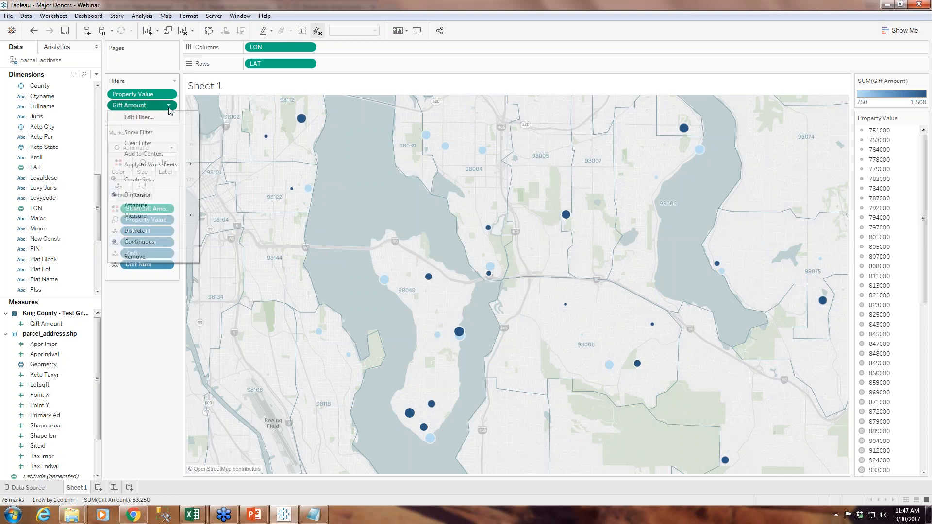
left_click(138, 118)
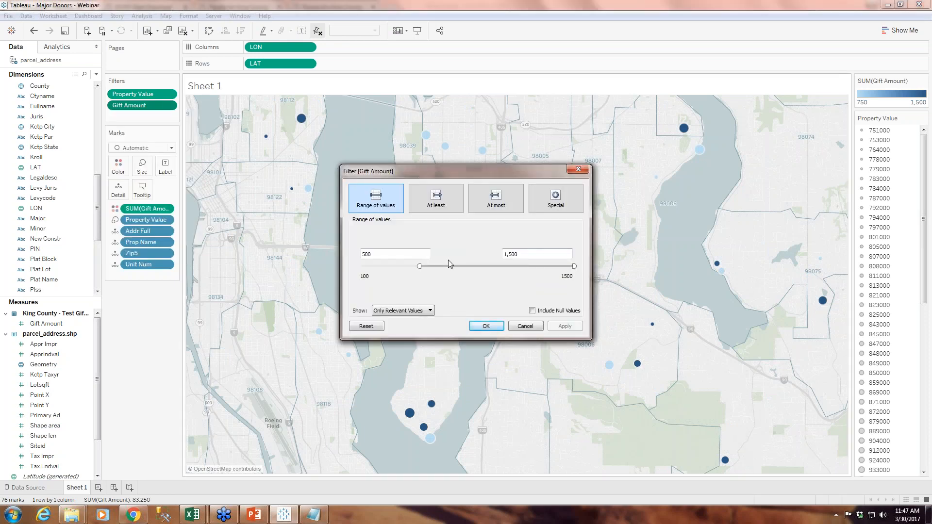
left_click(510, 252)
type("500")
left_click(367, 252)
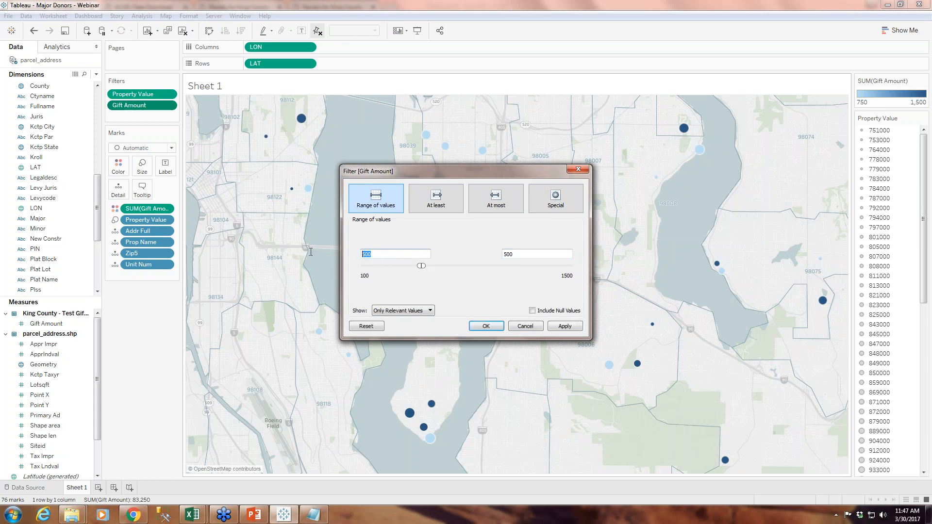
left_click(488, 201)
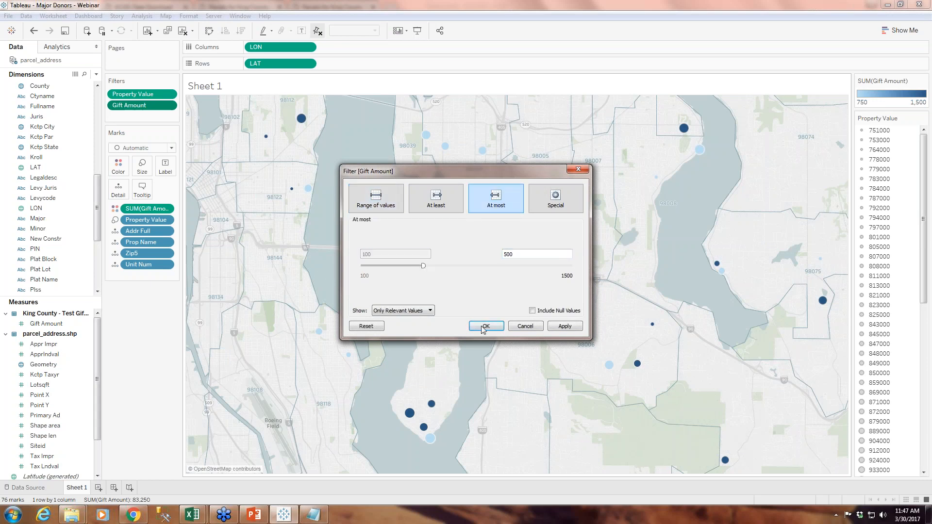
left_click(486, 326)
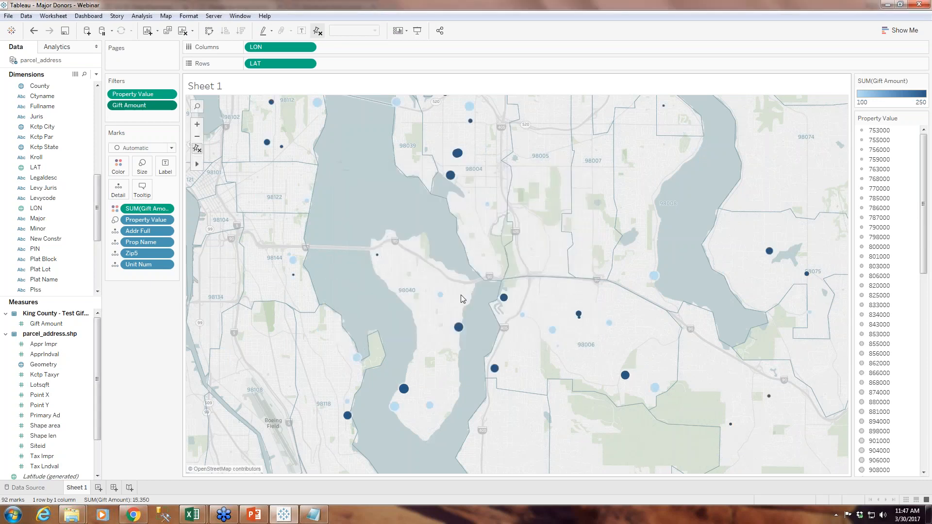
Set the Property Value filter to a range from 1,000,000 to 5,000,000
left_click(169, 94)
left_click(153, 111)
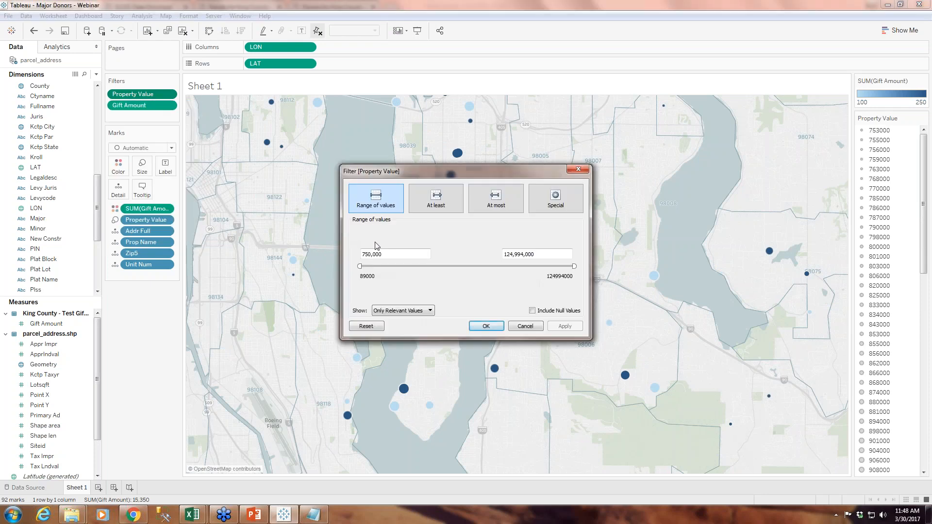
type("1,")
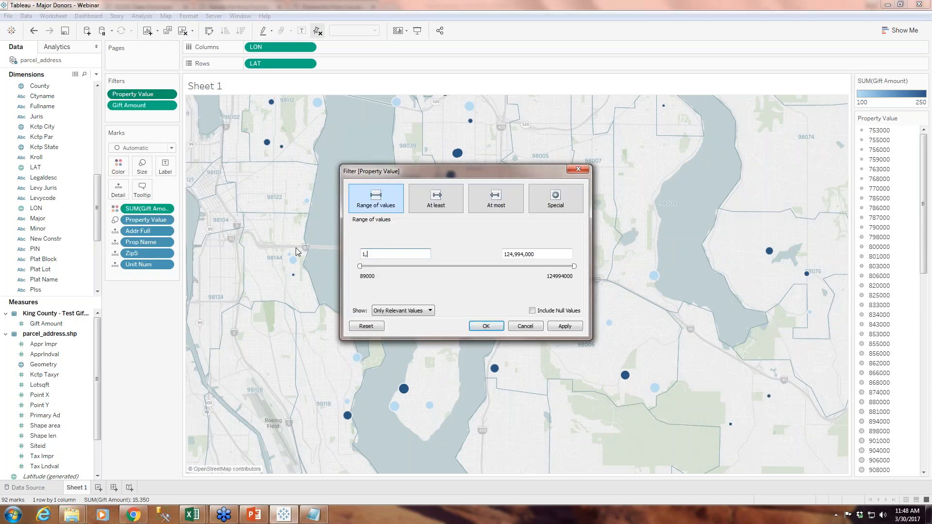
type("000,000")
key("Tab")
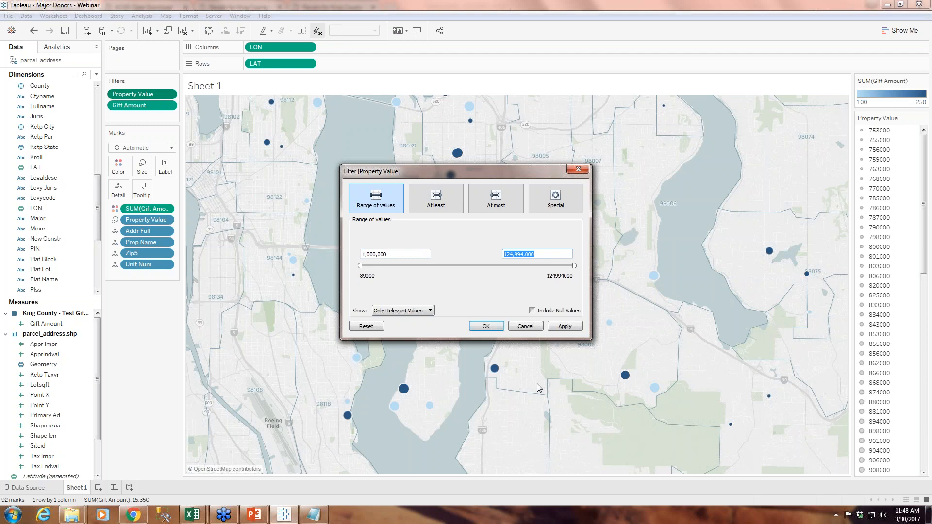
type("5,000,000")
left_click(485, 326)
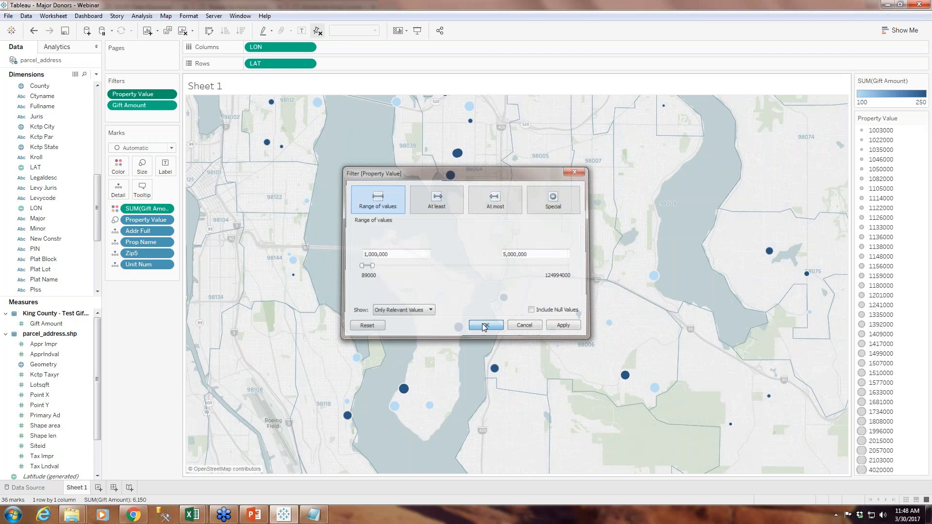
Inspect the details of the filtered parcel points around Seattle and Mercer Island in the wider map view
left_click(197, 147)
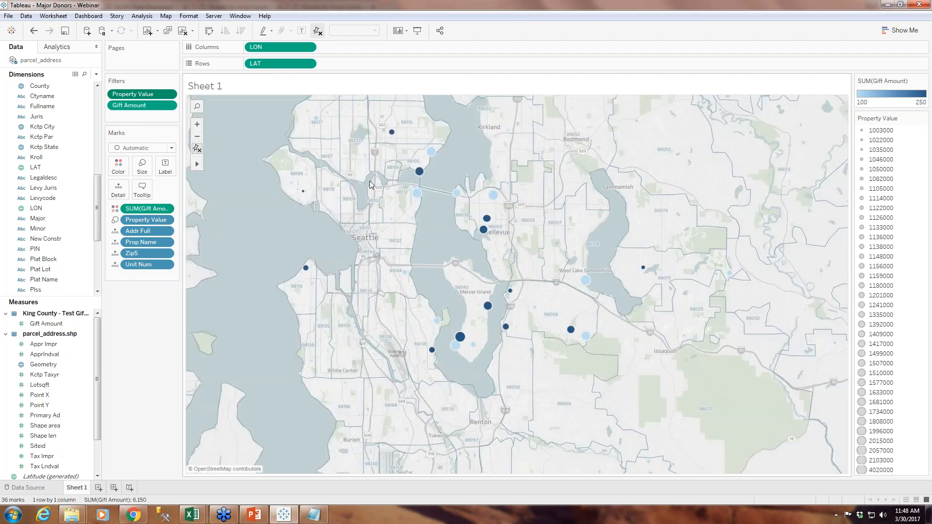
left_click_drag(442, 238, 428, 271)
mouse_move(410, 232)
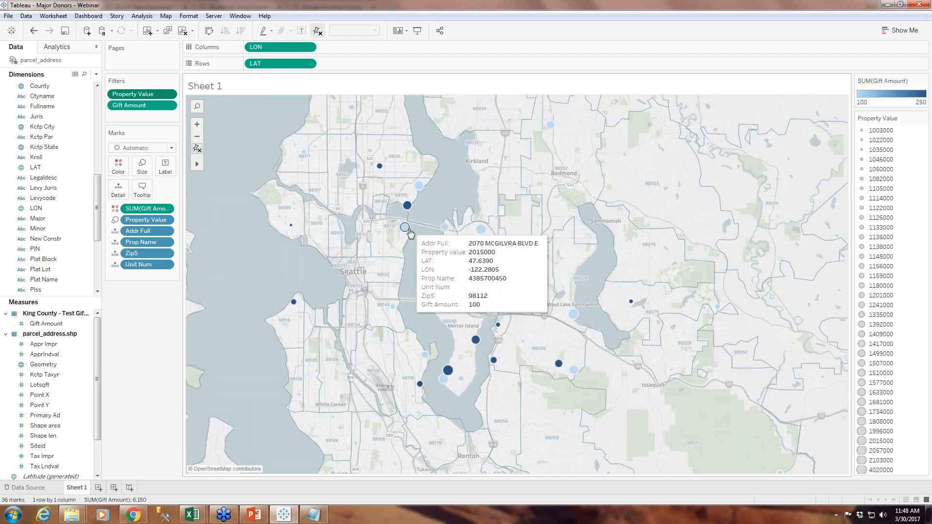
mouse_move(462, 379)
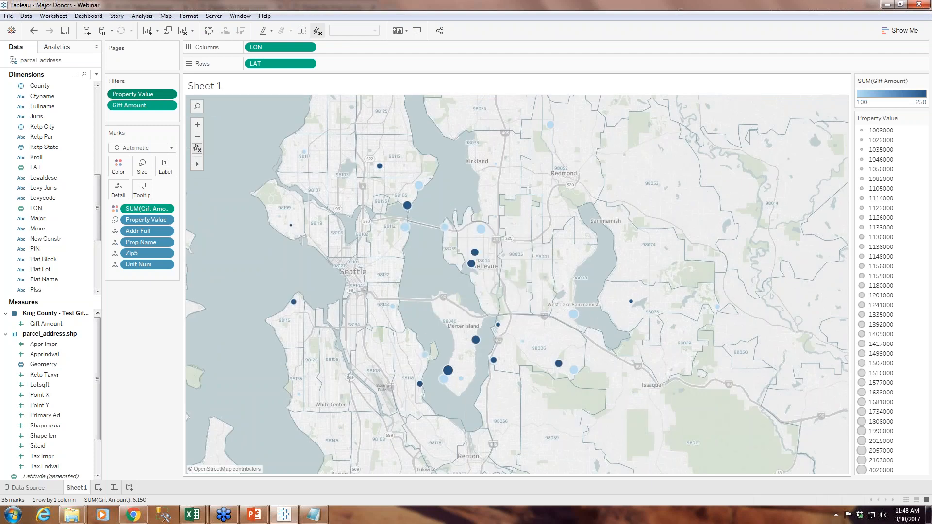